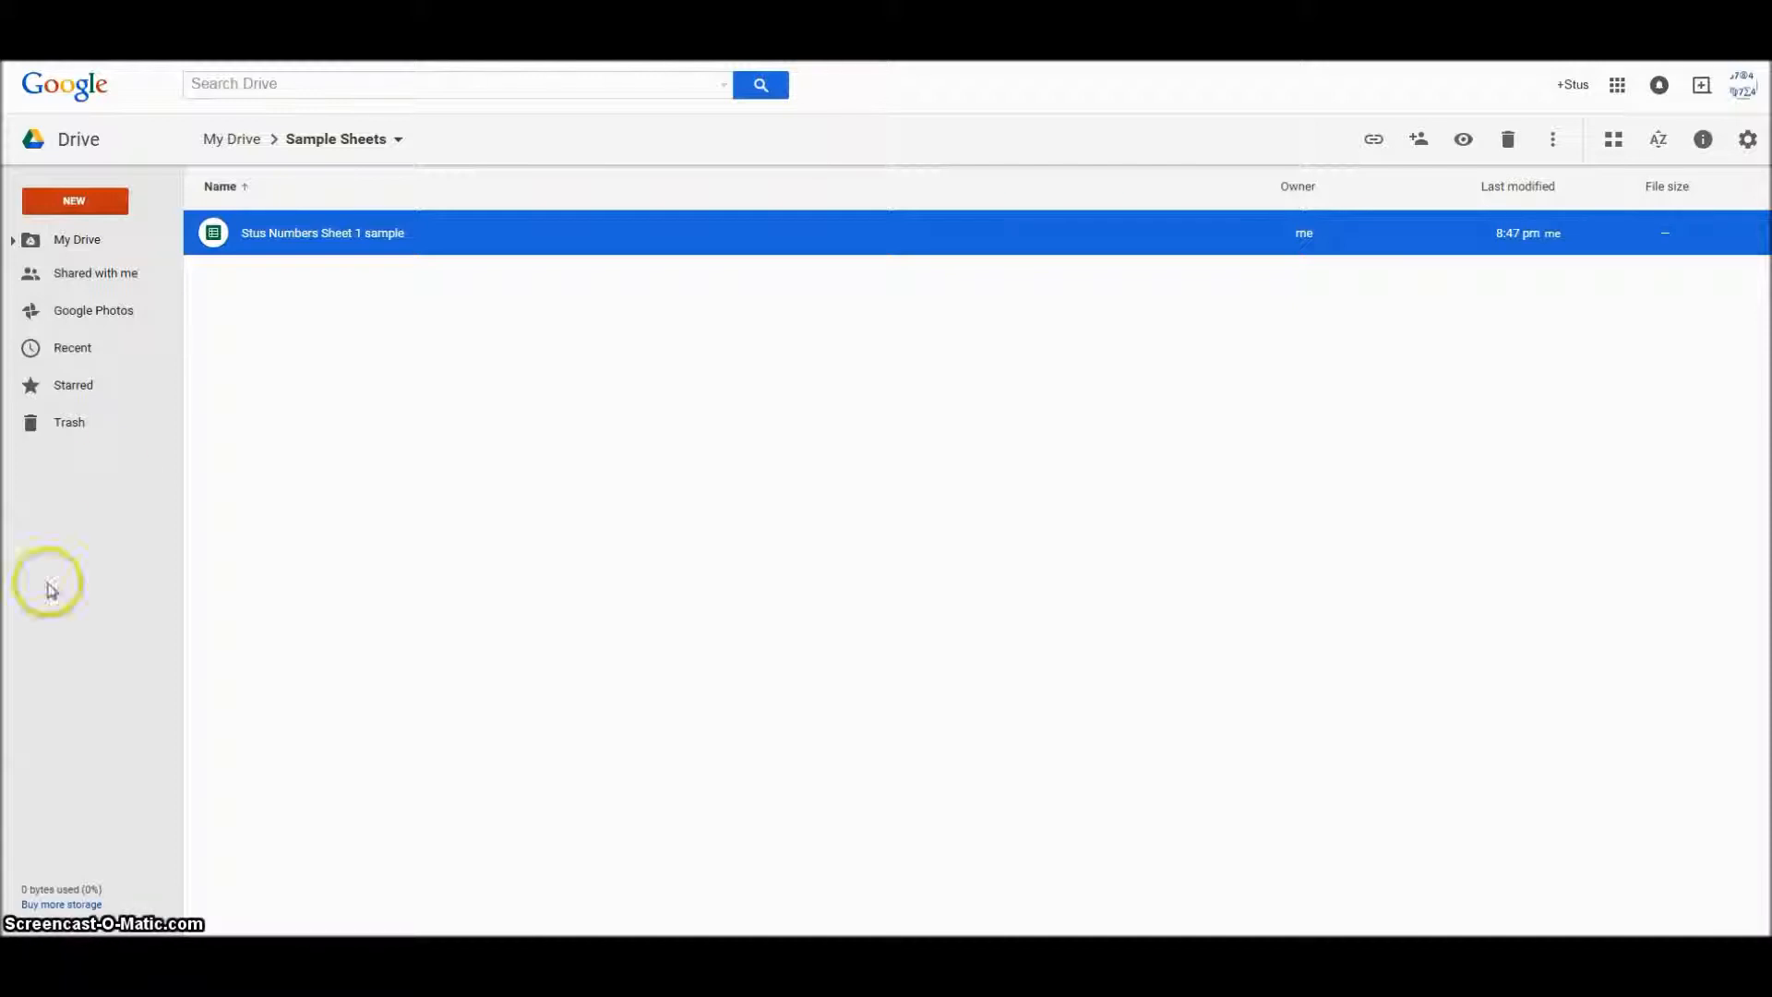
# - Open the Stus Numbers Sheet 1 sample spreadsheet and go through the row 24 record's name, country, city and date
pyautogui.doubleClick(340, 231)
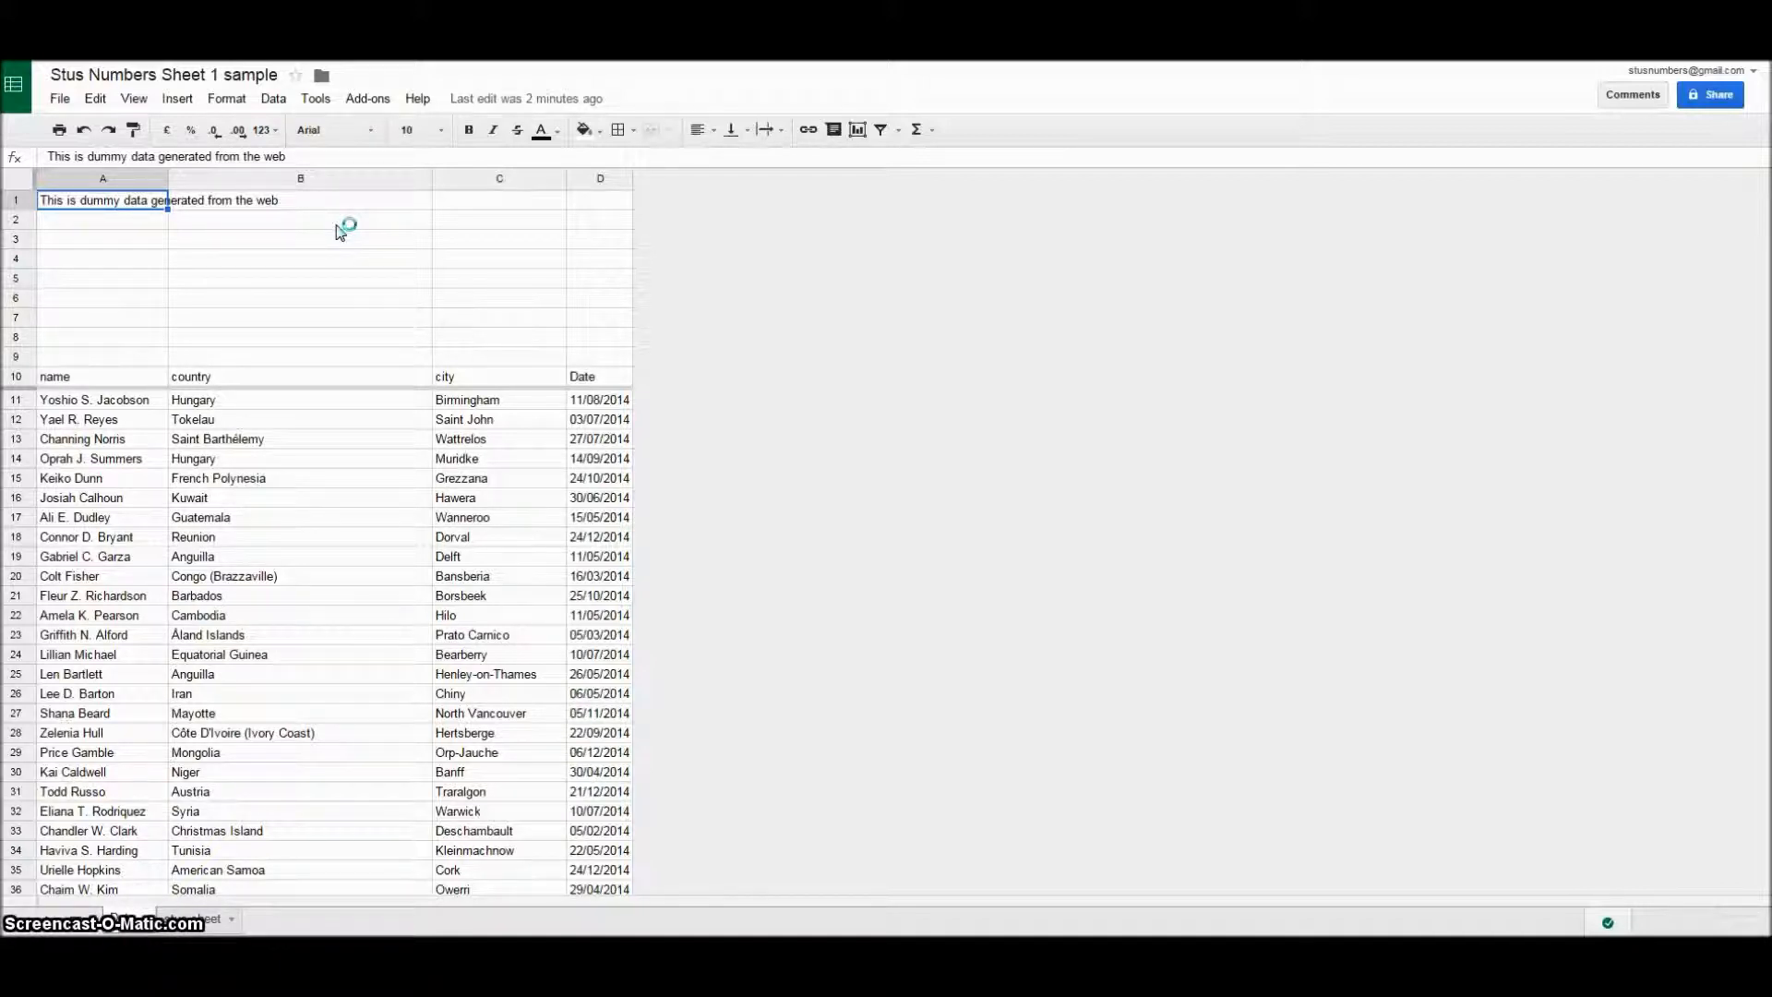
pyautogui.press('Down')
pyautogui.press('Down')
pyautogui.press('Down')
pyautogui.press('Down')
pyautogui.press('Down')
pyautogui.press('Down')
pyautogui.press('Down')
pyautogui.press('Down')
pyautogui.press('Down')
pyautogui.press('Down')
pyautogui.press('Down')
pyautogui.press('Down')
pyautogui.press('Down')
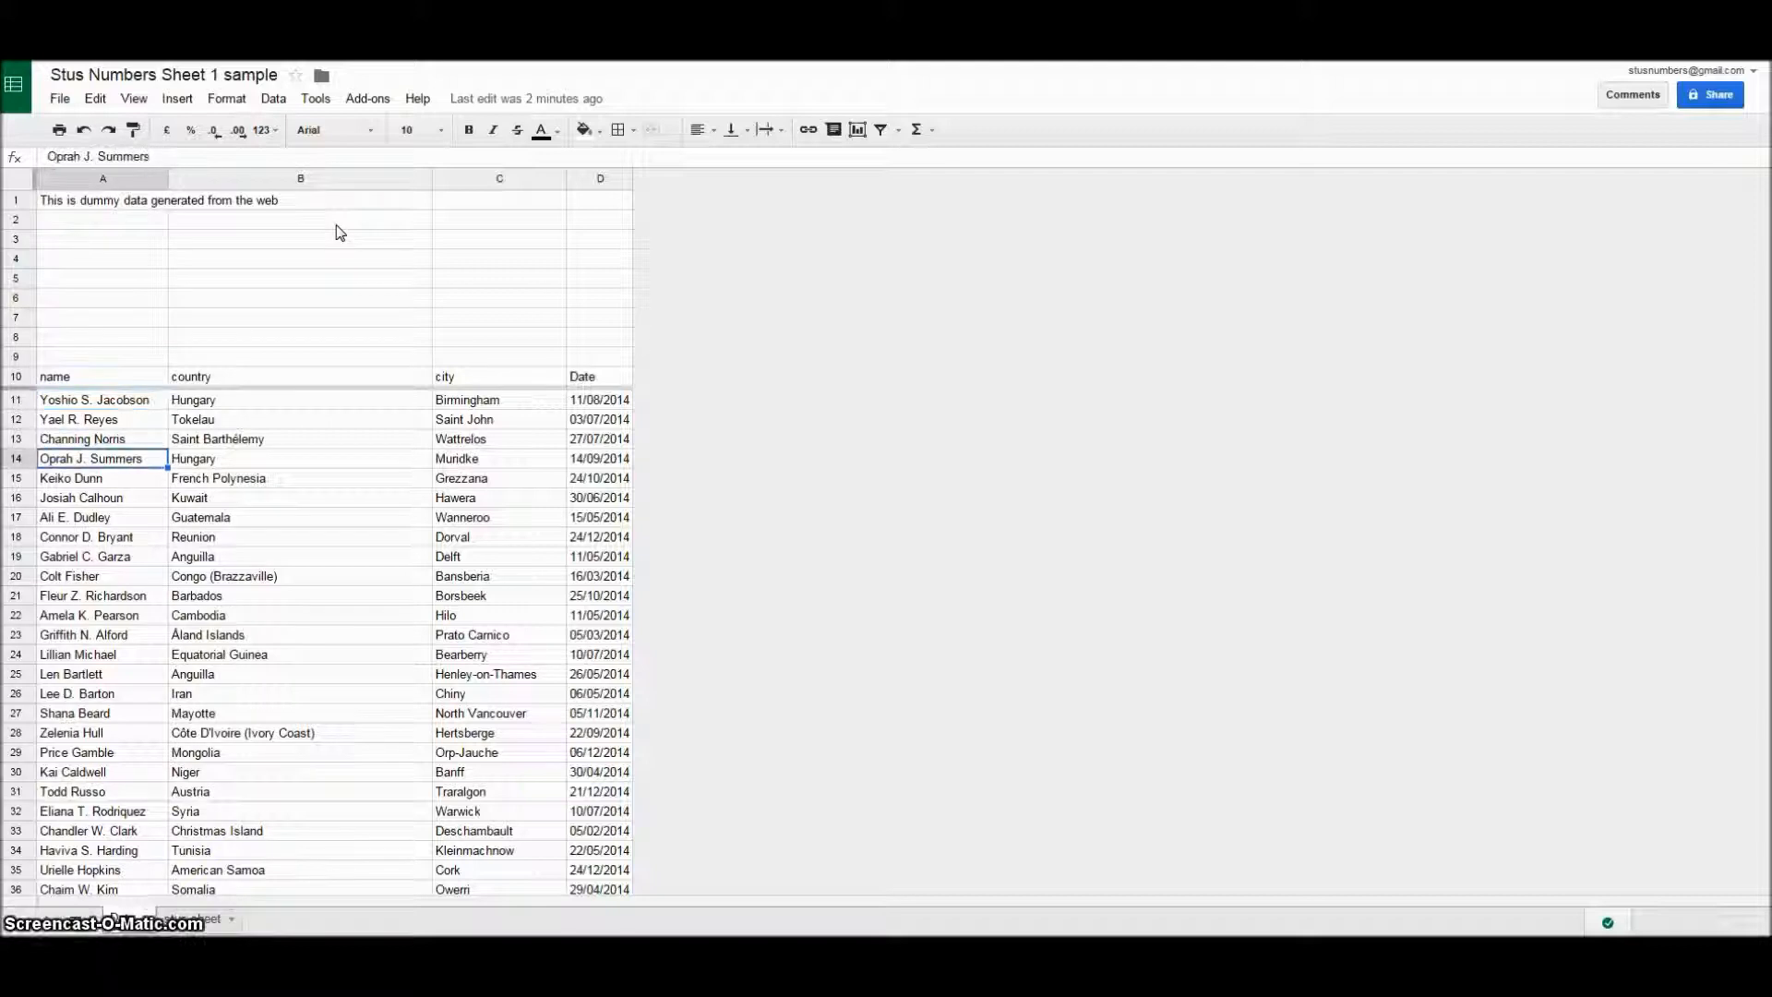
pyautogui.press('Down')
pyautogui.press('Down')
pyautogui.press('Down')
pyautogui.press('Down')
pyautogui.press('Down')
pyautogui.press('Down')
pyautogui.press('Down')
pyautogui.press('Down')
pyautogui.press('Down')
pyautogui.press('Down')
pyautogui.press('Right')
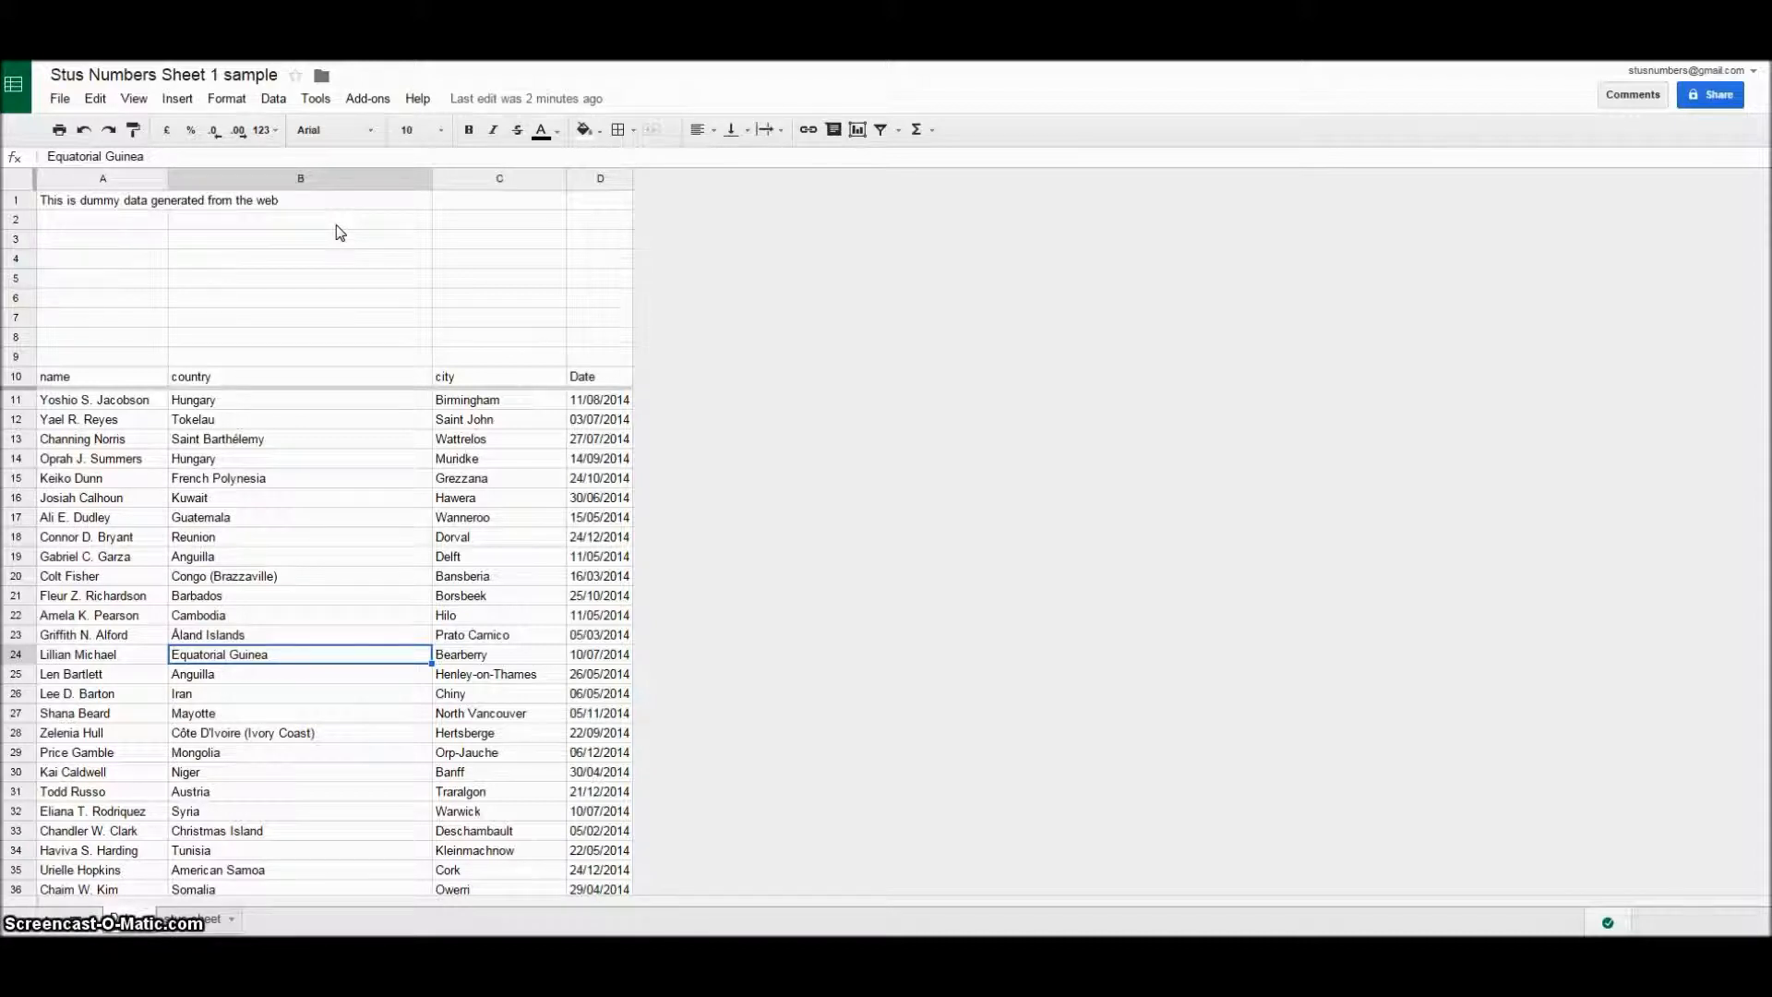
pyautogui.press('Right')
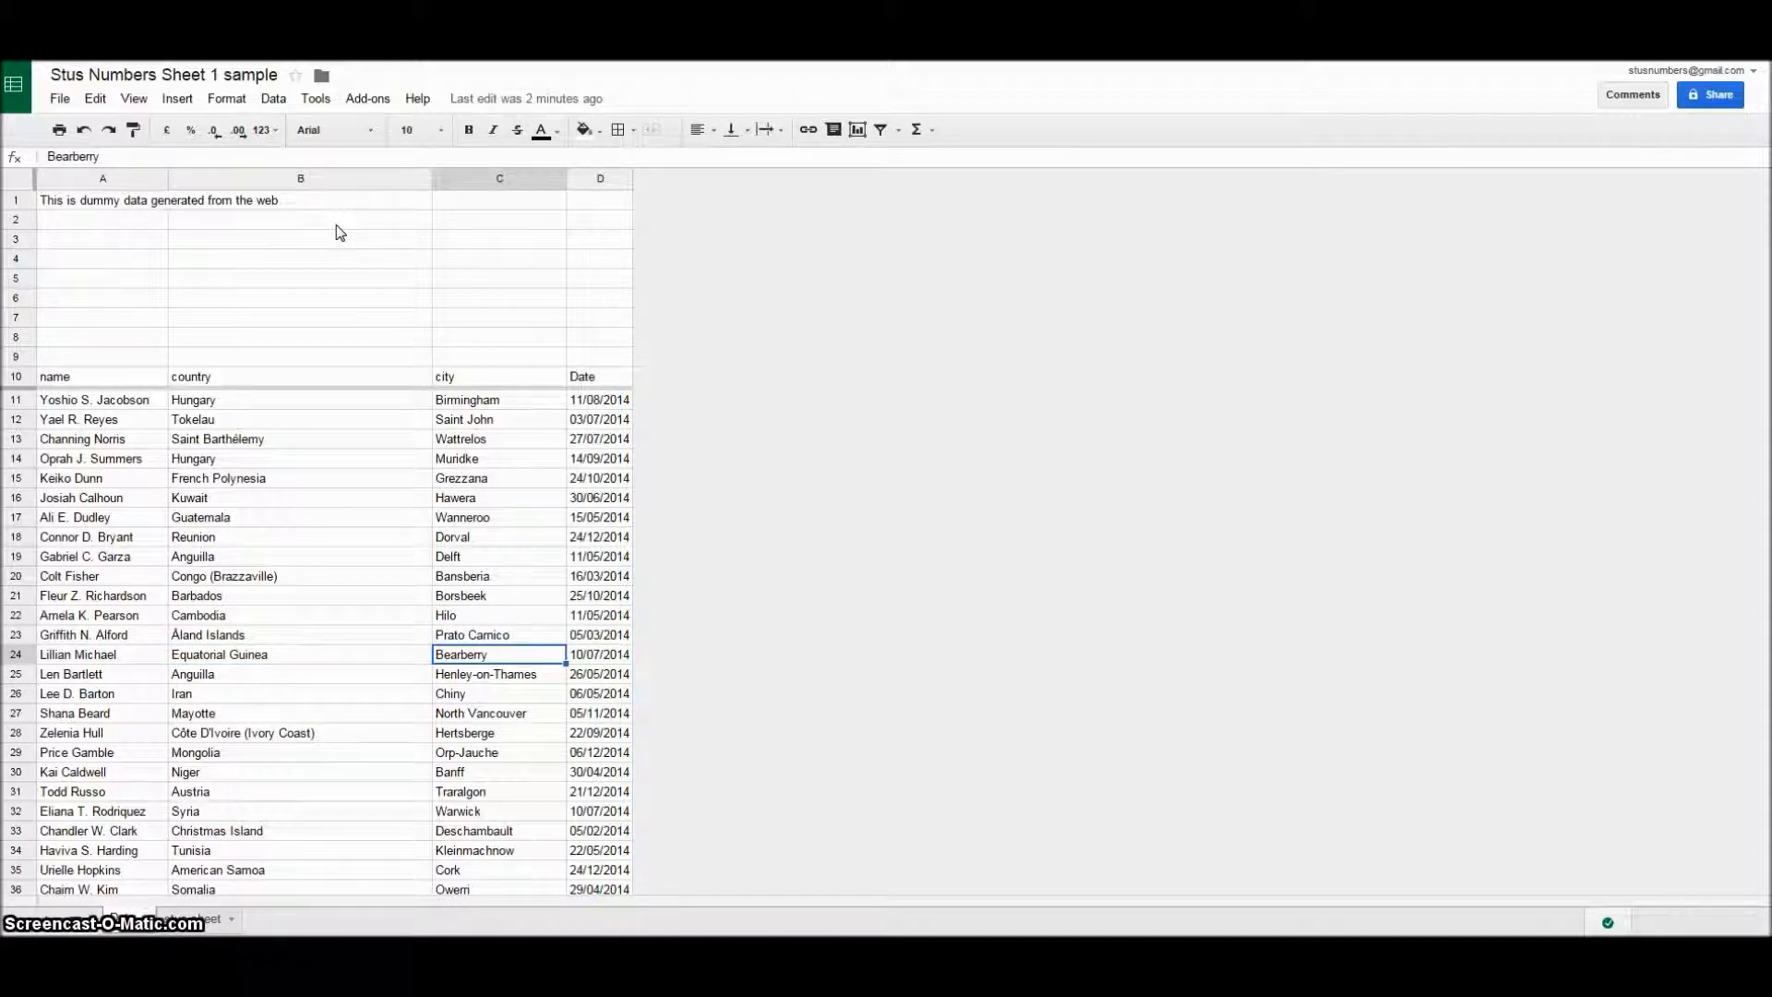
pyautogui.press('Right')
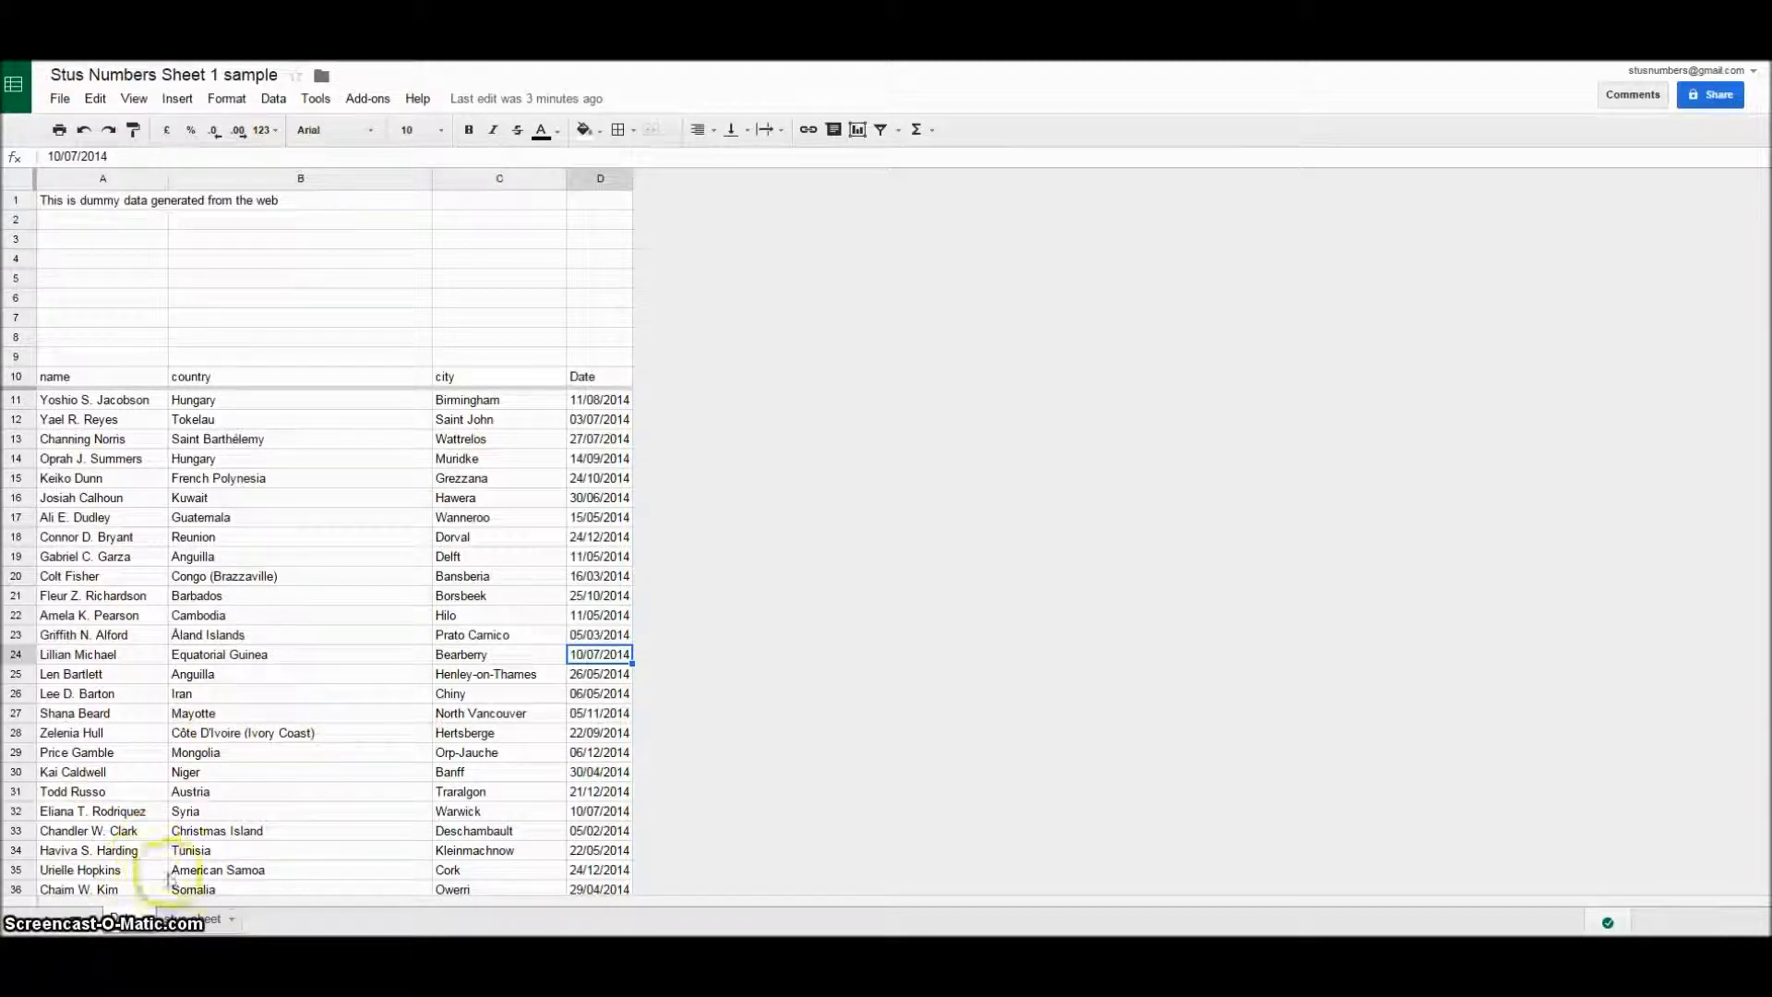
# - On the stus sheet, clear the cells directly below the name in A5
pyautogui.click(189, 921)
pyautogui.press('Down')
pyautogui.press('Down')
pyautogui.press('Down')
pyautogui.press('Down')
pyautogui.press('Down')
pyautogui.hotkey('shift', 'Down')
pyautogui.press('Delete')
pyautogui.press('Up')
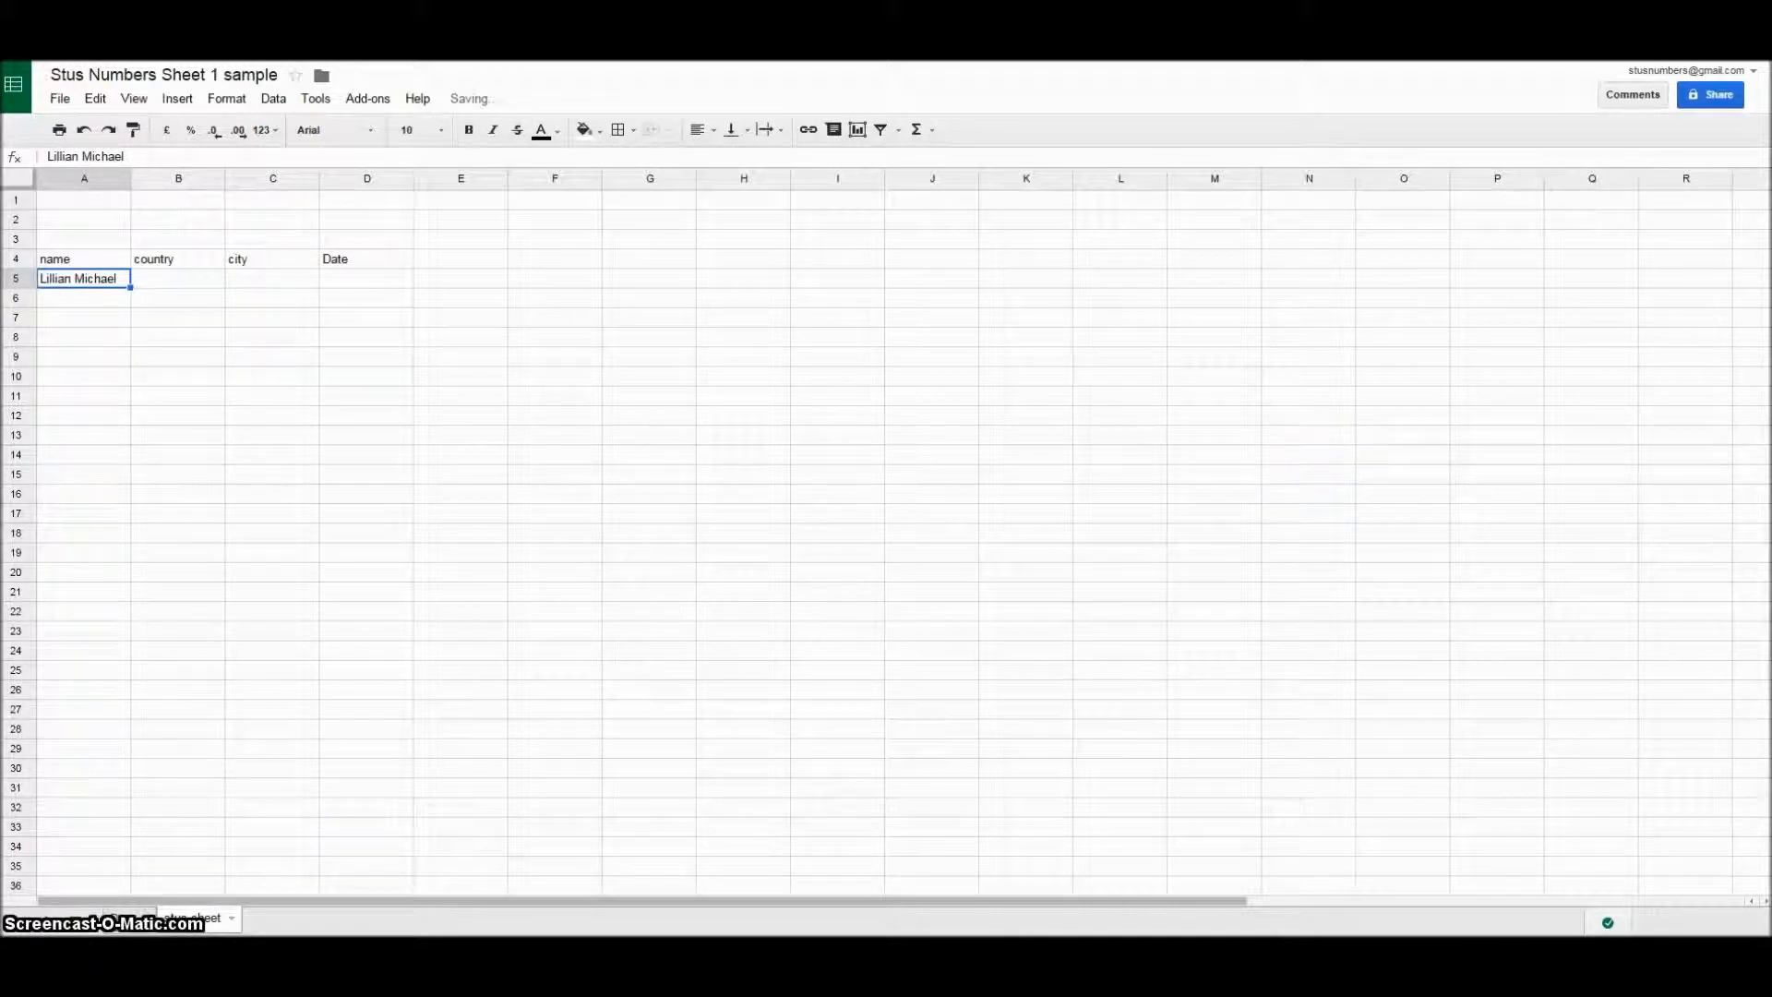
# - Enlarge the browser zoom to 200% and select the country cell B5 on the stus sheet
pyautogui.click(1764, 39)
pyautogui.click(1713, 304)
pyautogui.click(1713, 305)
pyautogui.click(1713, 305)
pyautogui.click(1713, 304)
pyautogui.click(1713, 304)
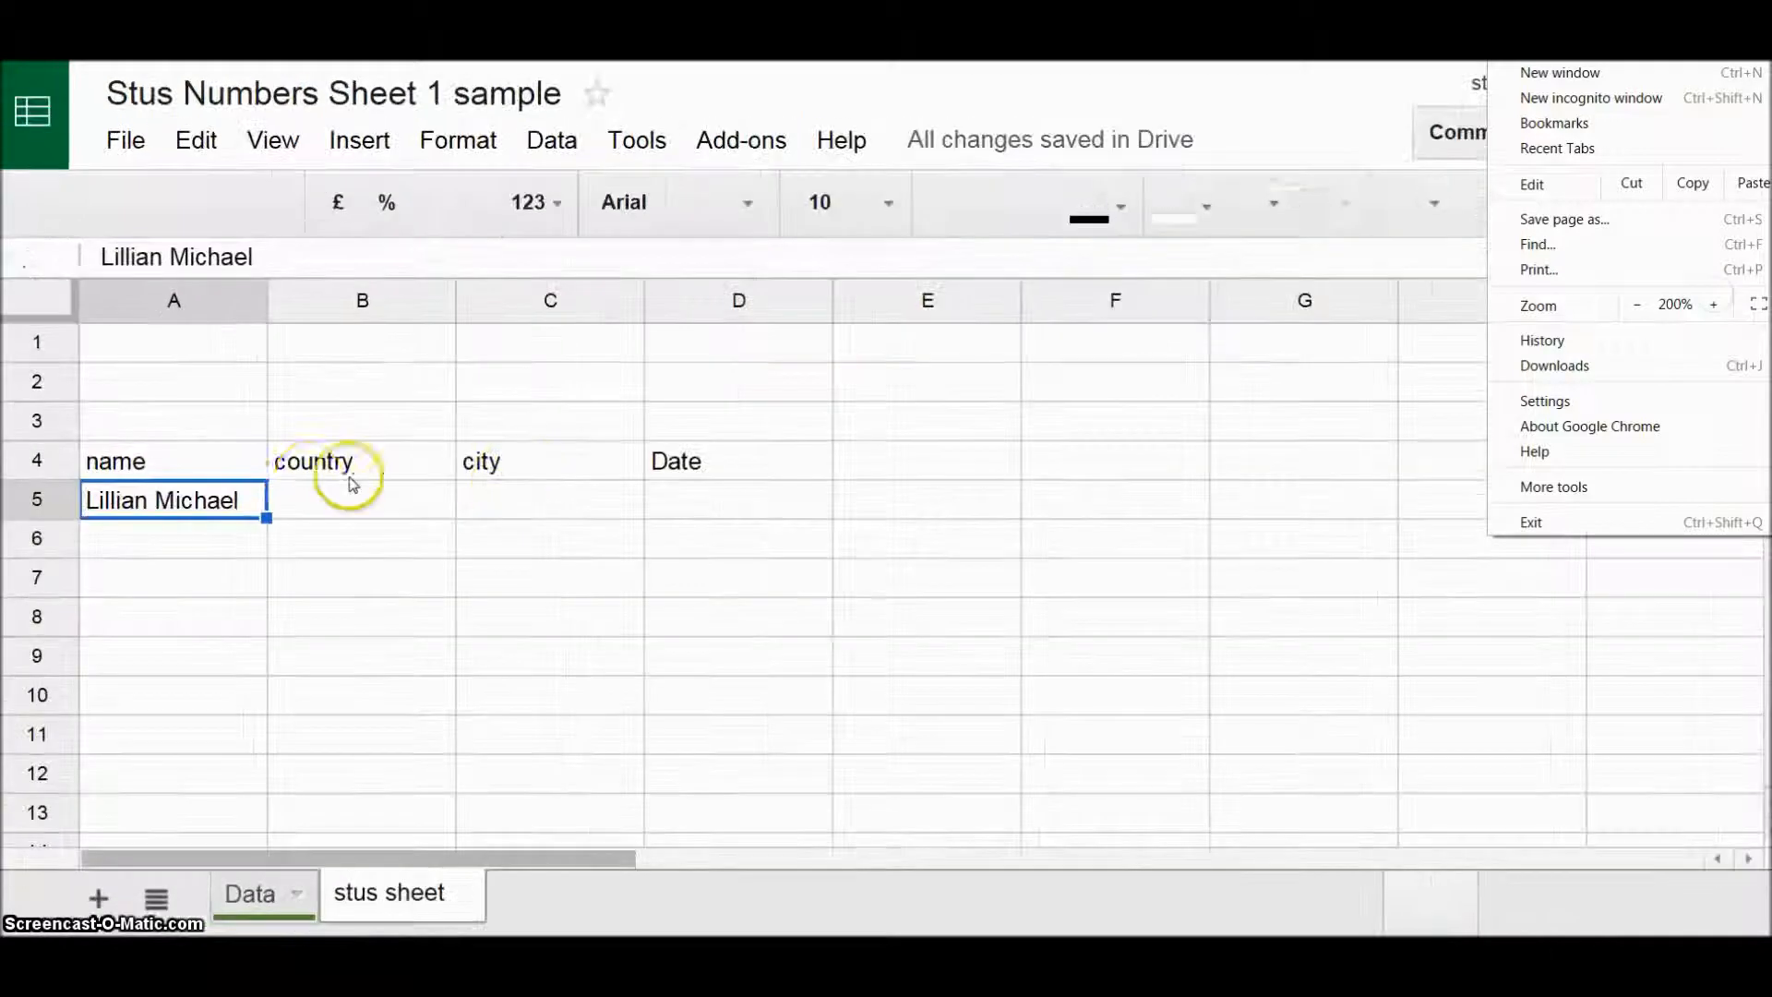
pyautogui.click(348, 495)
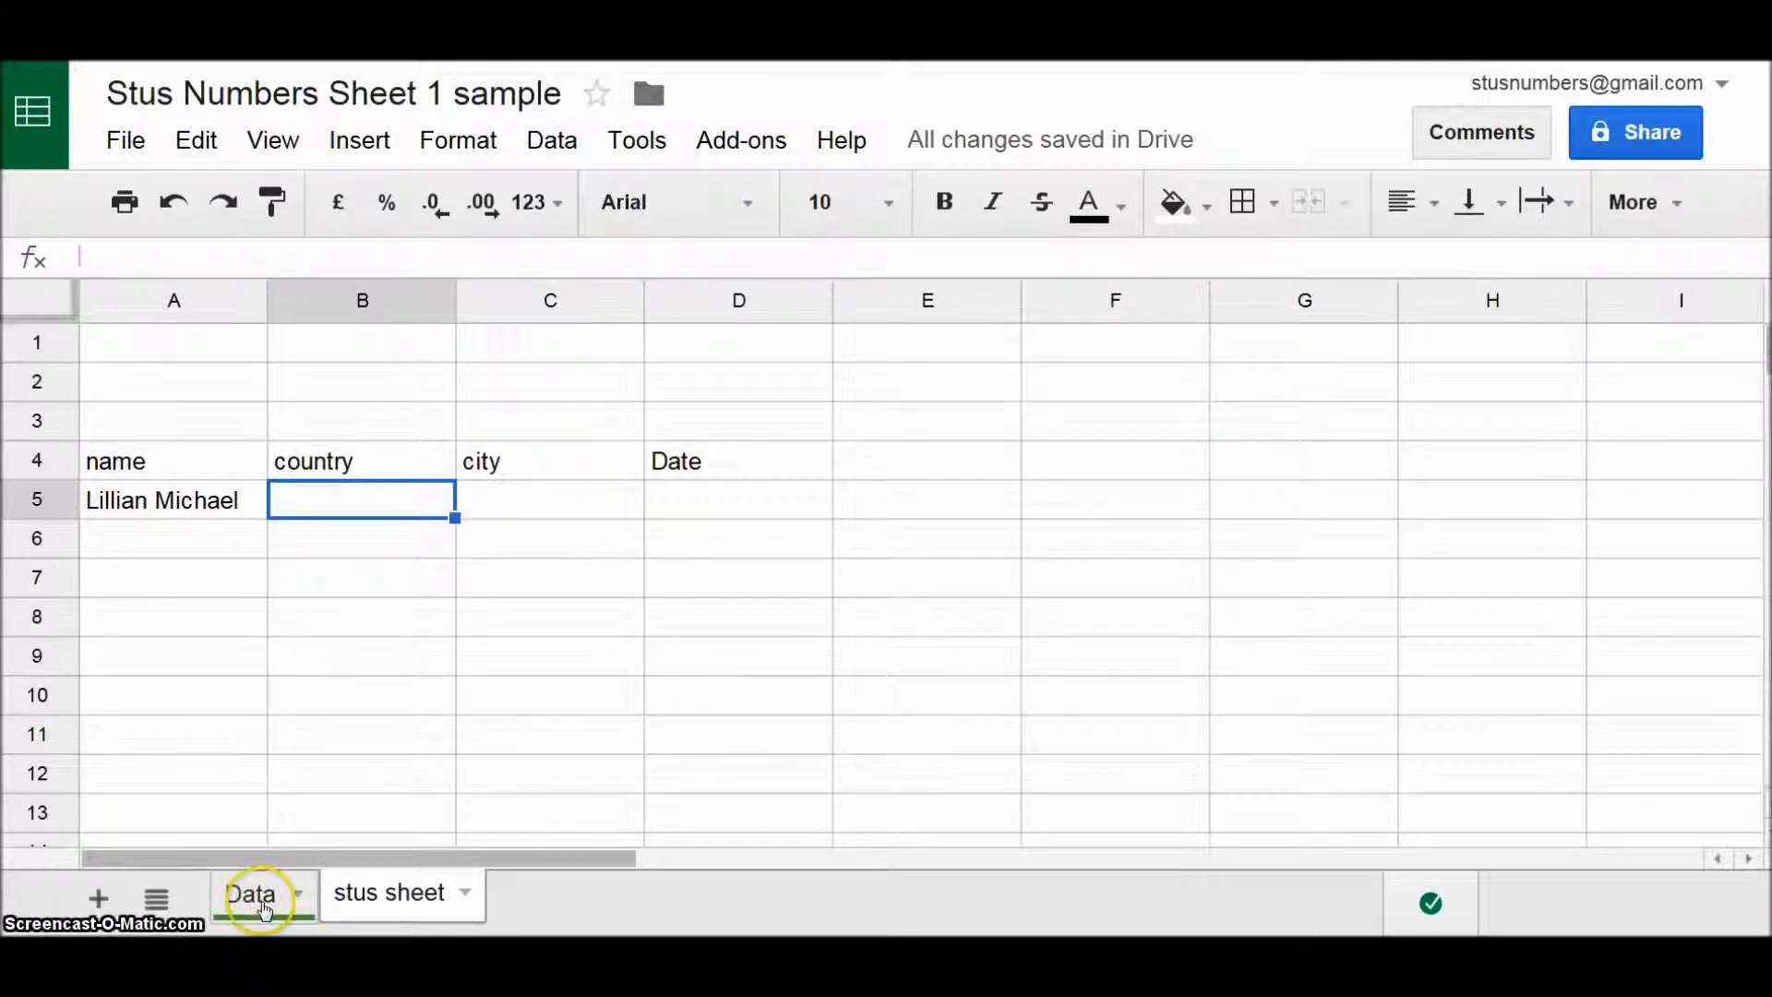
# - Unfreeze the top ten rows of the Data sheet so all rows scroll together
pyautogui.click(263, 900)
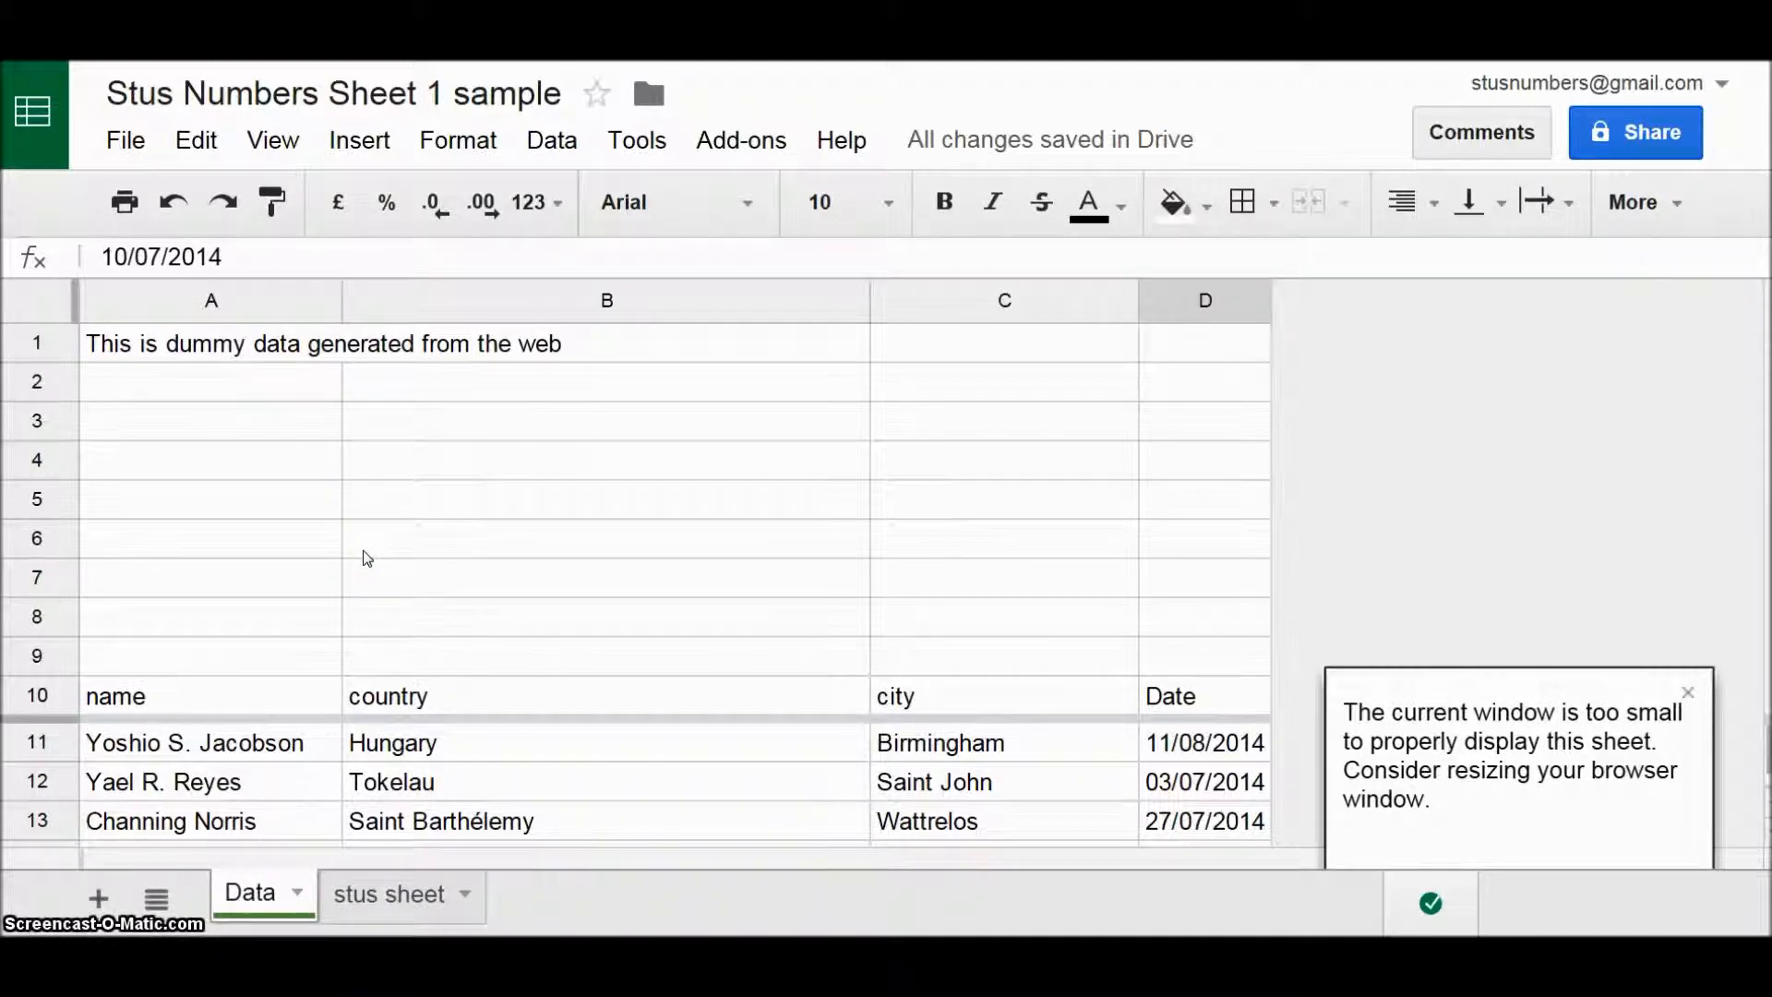
pyautogui.click(205, 300)
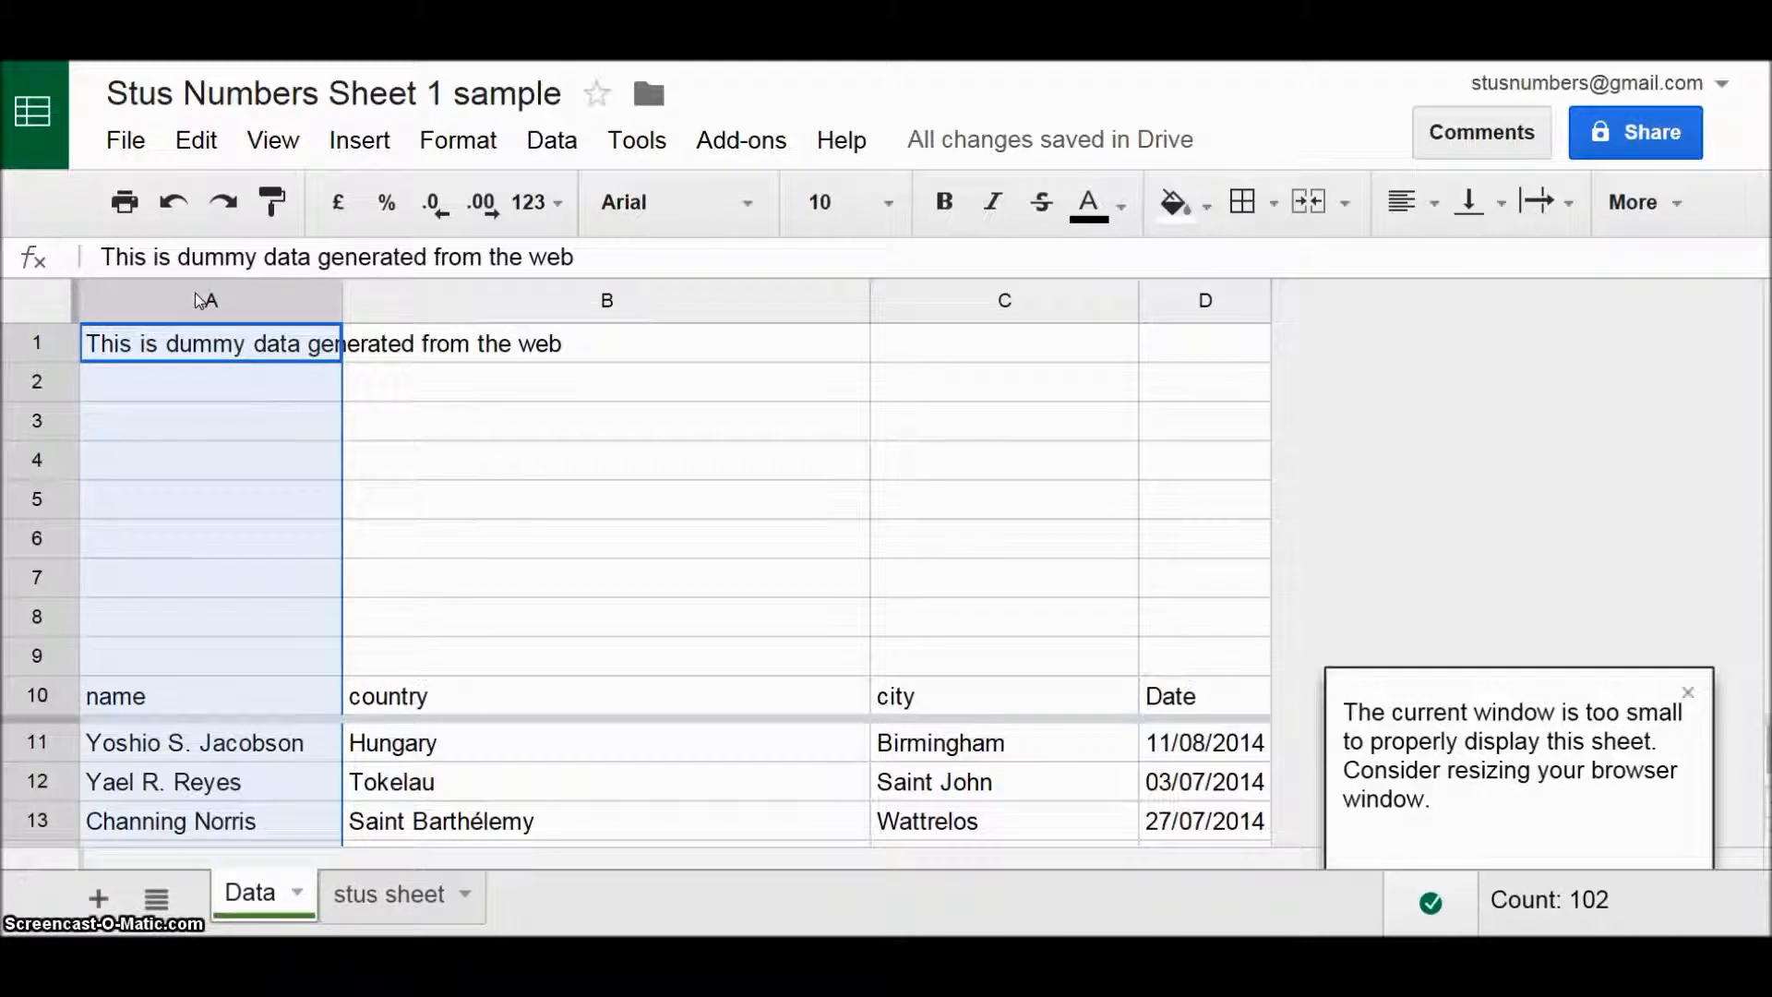
pyautogui.press('Down')
pyautogui.press('Down')
pyautogui.press('Down')
pyautogui.press('Down')
pyautogui.press('Down')
pyautogui.press('Down')
pyautogui.press('Down')
pyautogui.press('Down')
pyautogui.press('Down')
pyautogui.press('Down')
pyautogui.press('Down')
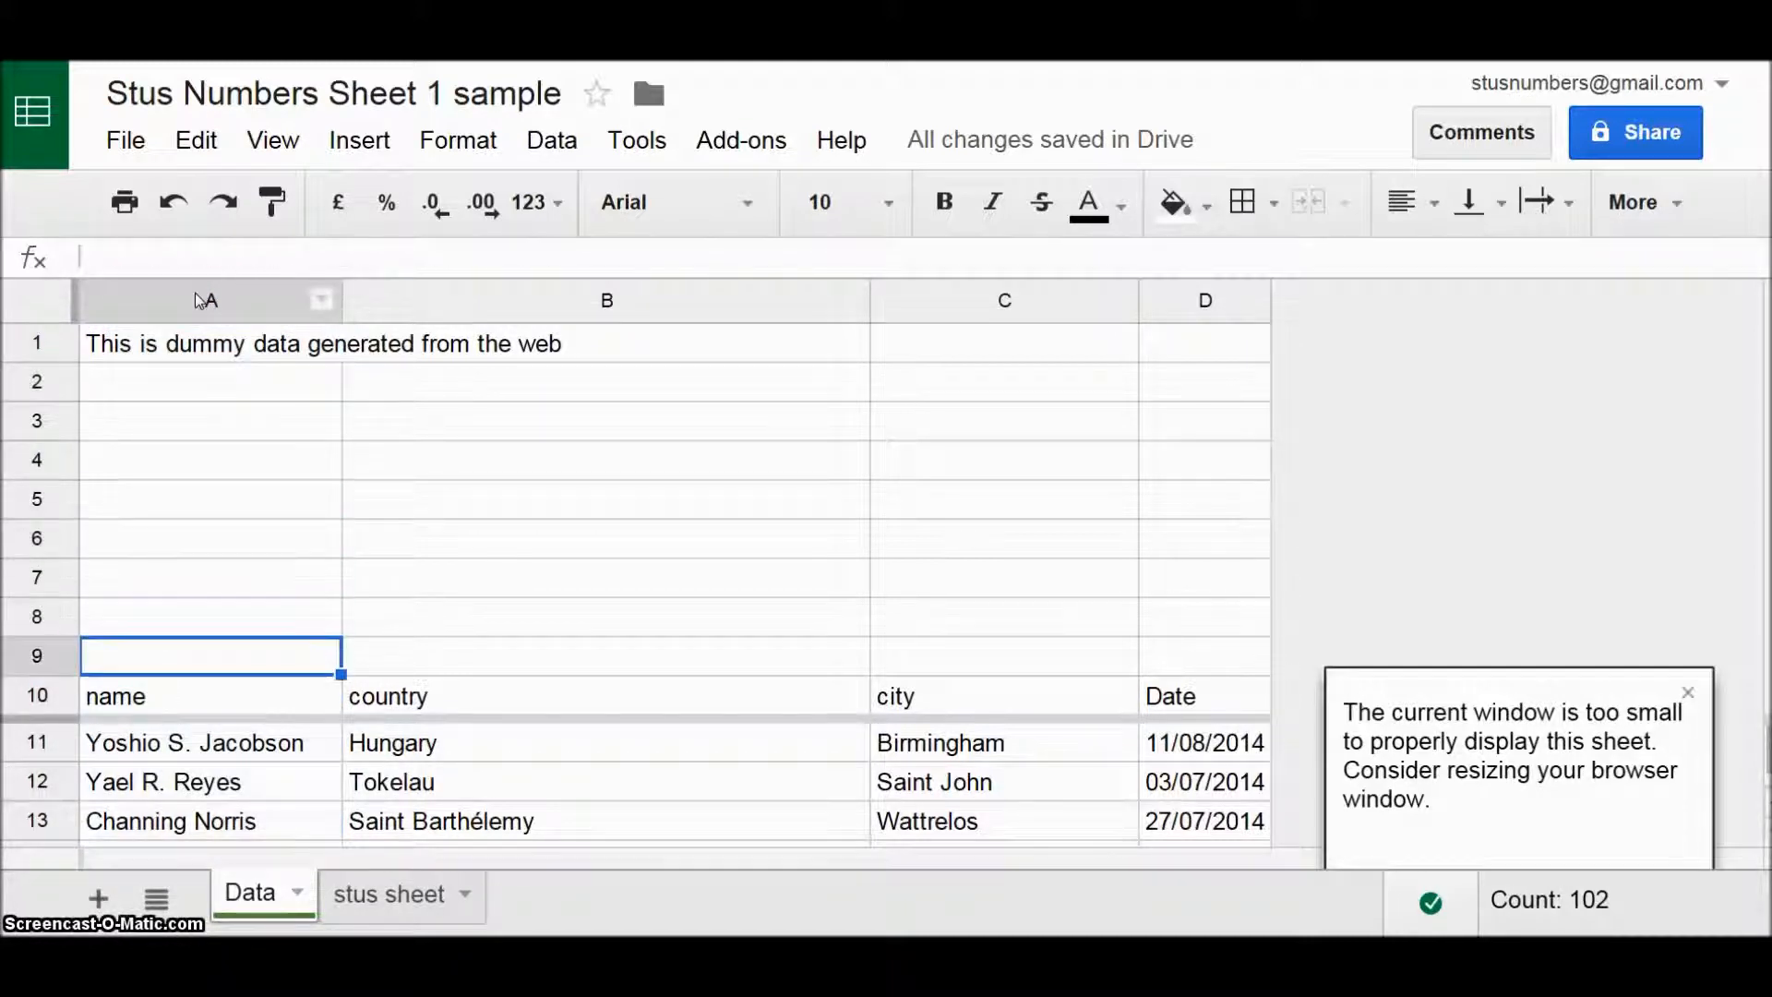
pyautogui.press('Down')
pyautogui.press('Down')
pyautogui.press('Down')
pyautogui.press('Down')
pyautogui.press('Down')
pyautogui.press('Down')
pyautogui.press('Down')
pyautogui.press('Down')
pyautogui.press('Down')
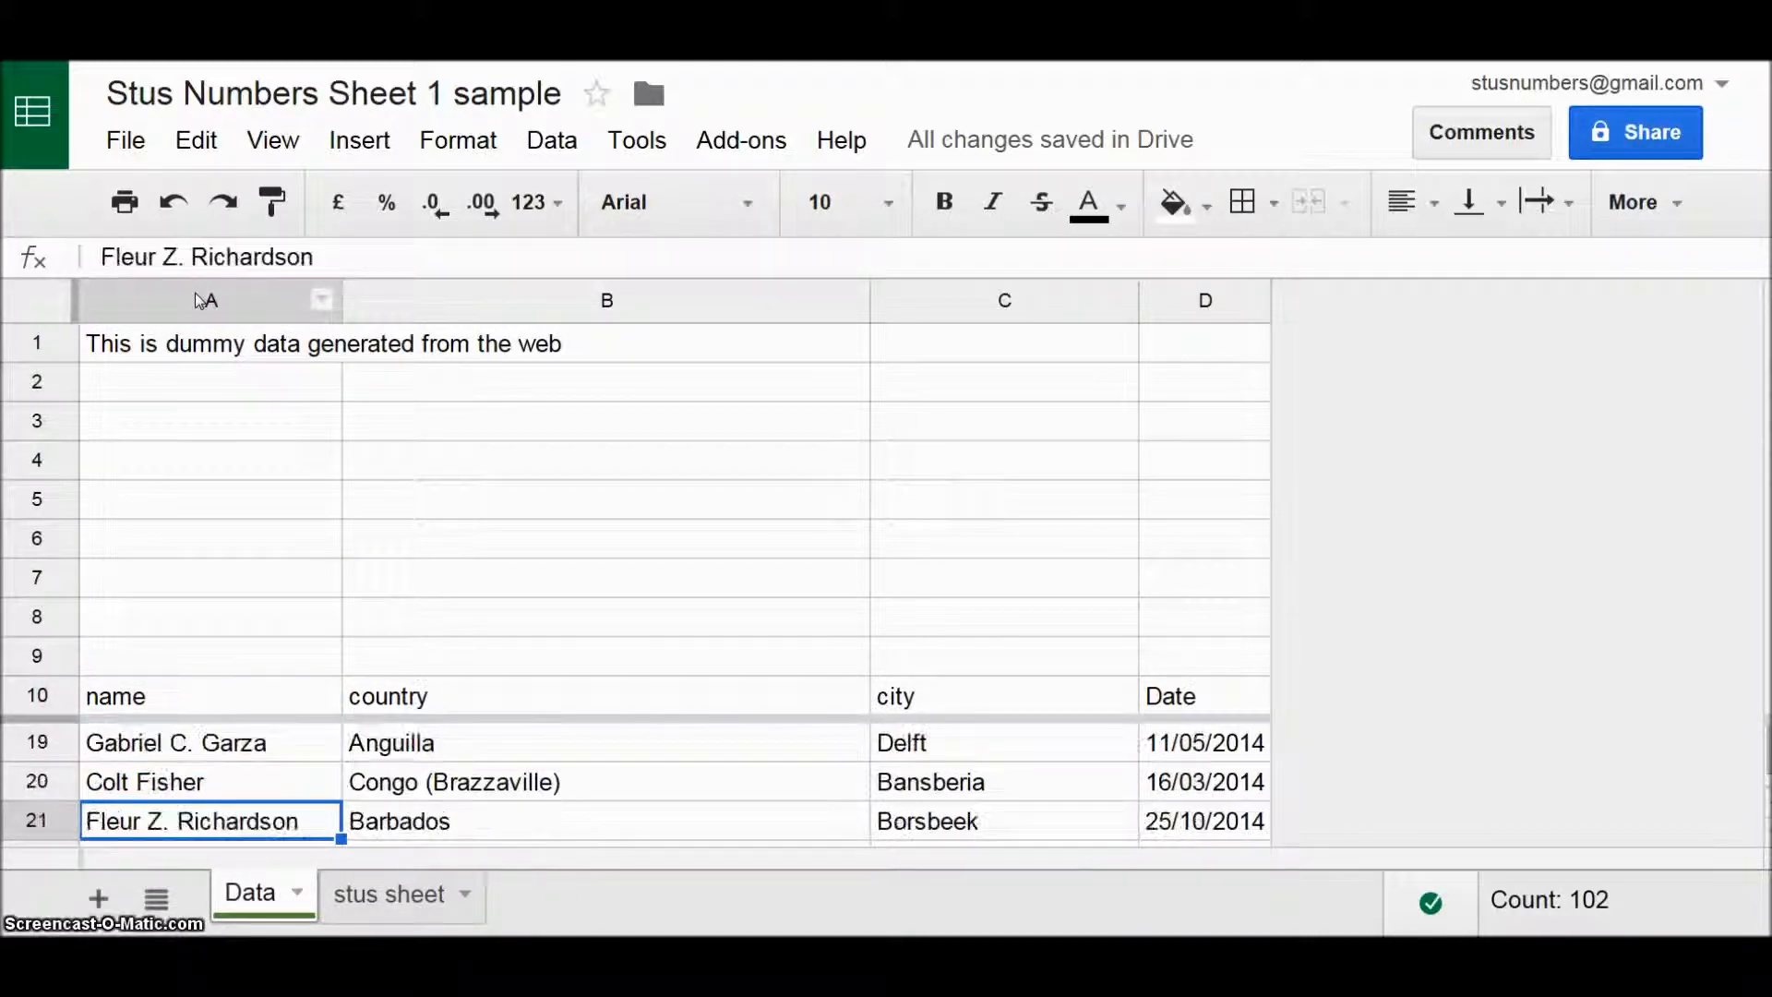
pyautogui.moveTo(174, 716); pyautogui.dragTo(129, 312)
pyautogui.click(190, 502)
# - Find the row 24 record in the Data sheet's name column and check its country
pyautogui.press('Down')
pyautogui.press('Down')
pyautogui.press('Down')
pyautogui.press('Down')
pyautogui.press('Down')
pyautogui.press('Down')
pyautogui.press('Down')
pyautogui.press('Down')
pyautogui.press('Down')
pyautogui.press('Down')
pyautogui.press('Down')
pyautogui.press('Down')
pyautogui.press('Down')
pyautogui.press('Down')
pyautogui.press('Down')
pyautogui.press('Down')
pyautogui.press('Down')
pyautogui.press('Down')
pyautogui.press('Down')
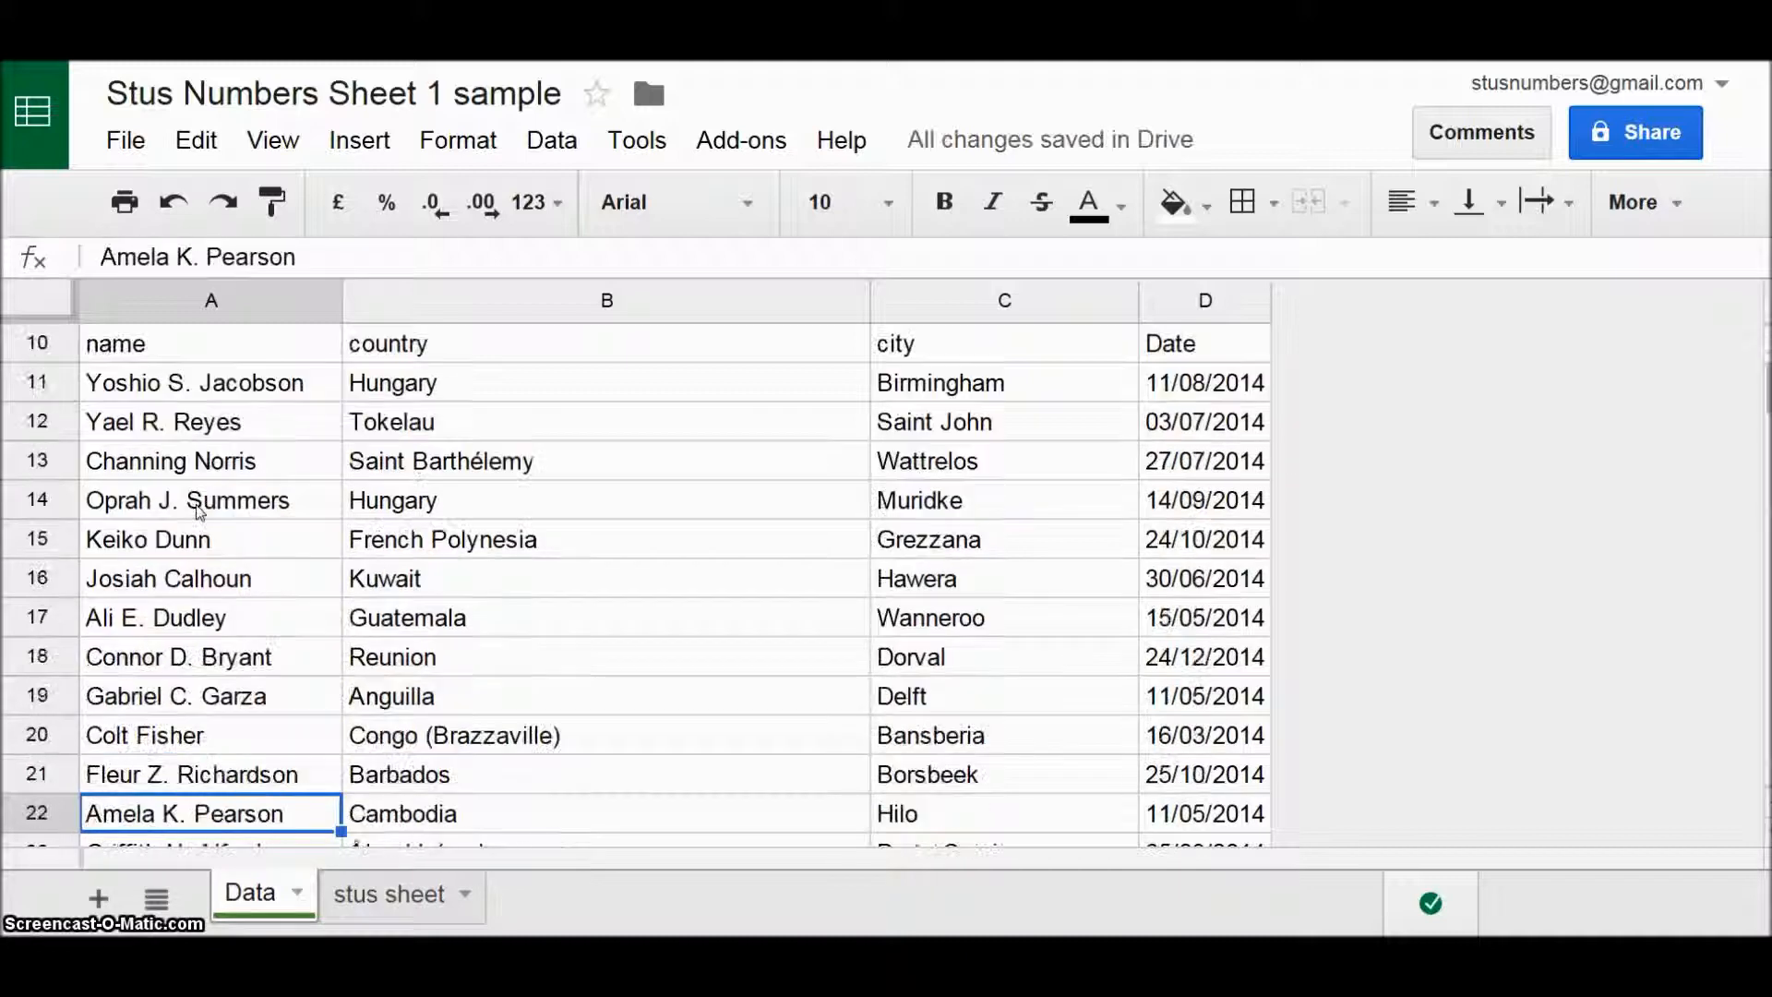
pyautogui.press('Down')
pyautogui.press('Up')
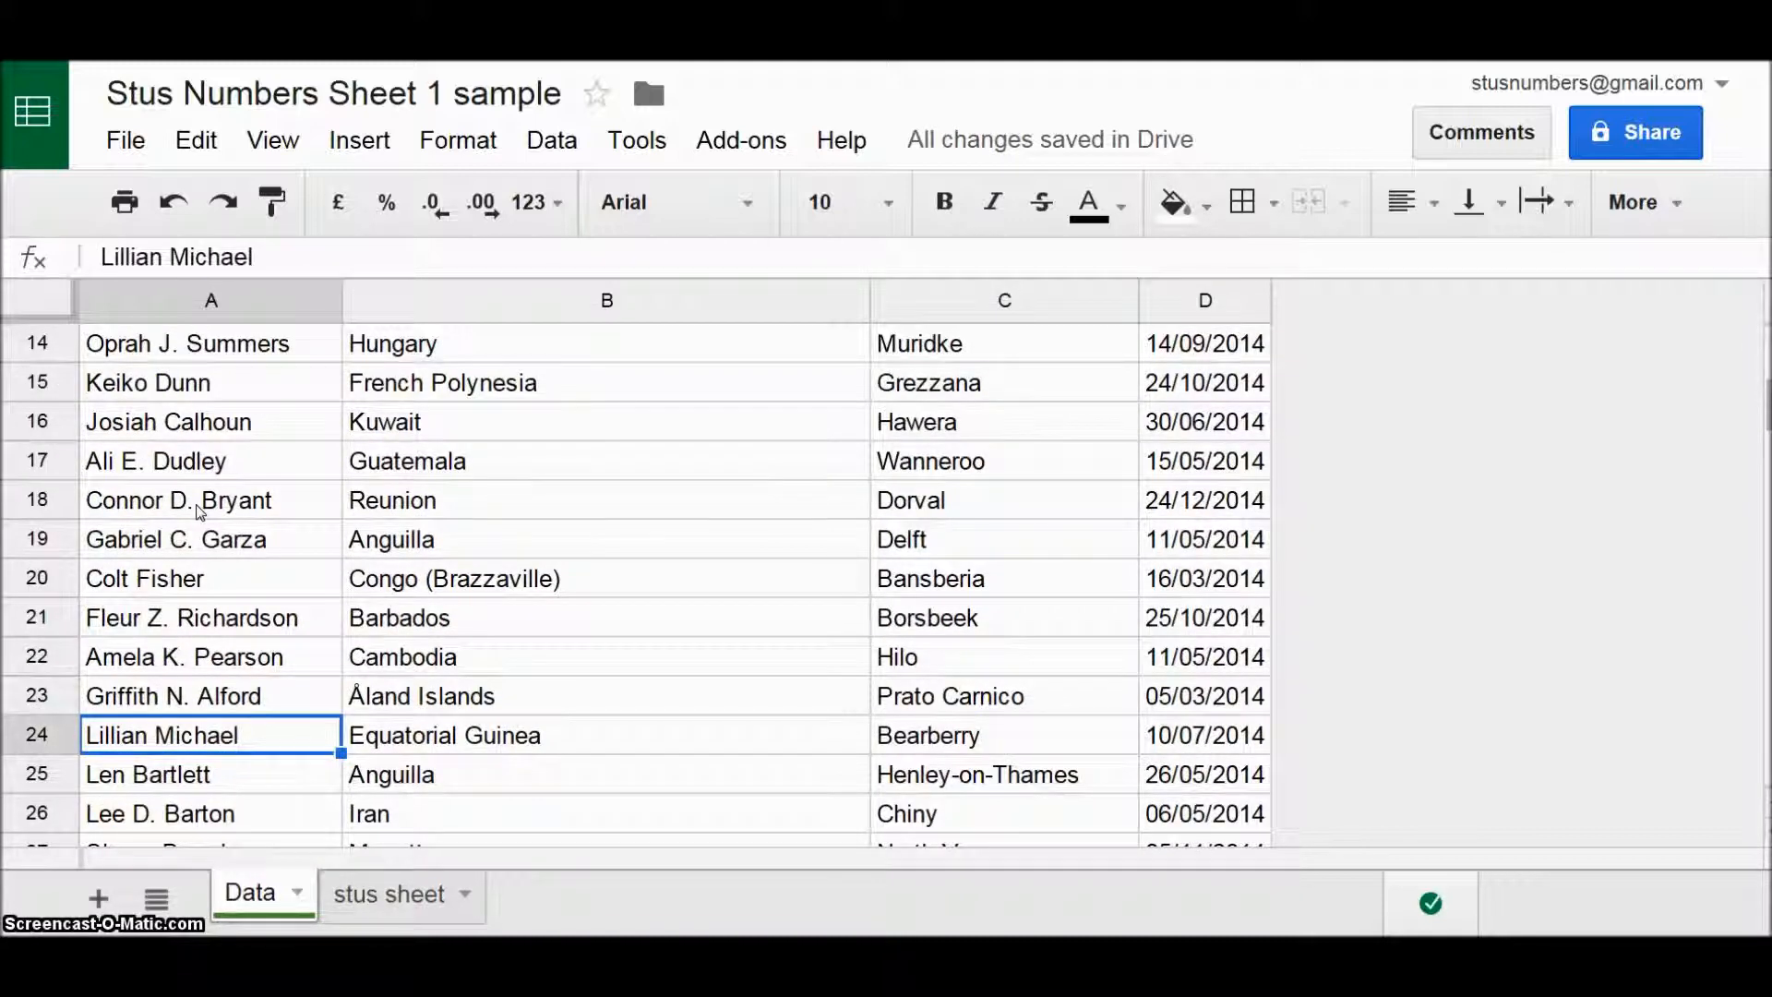
pyautogui.press('Right')
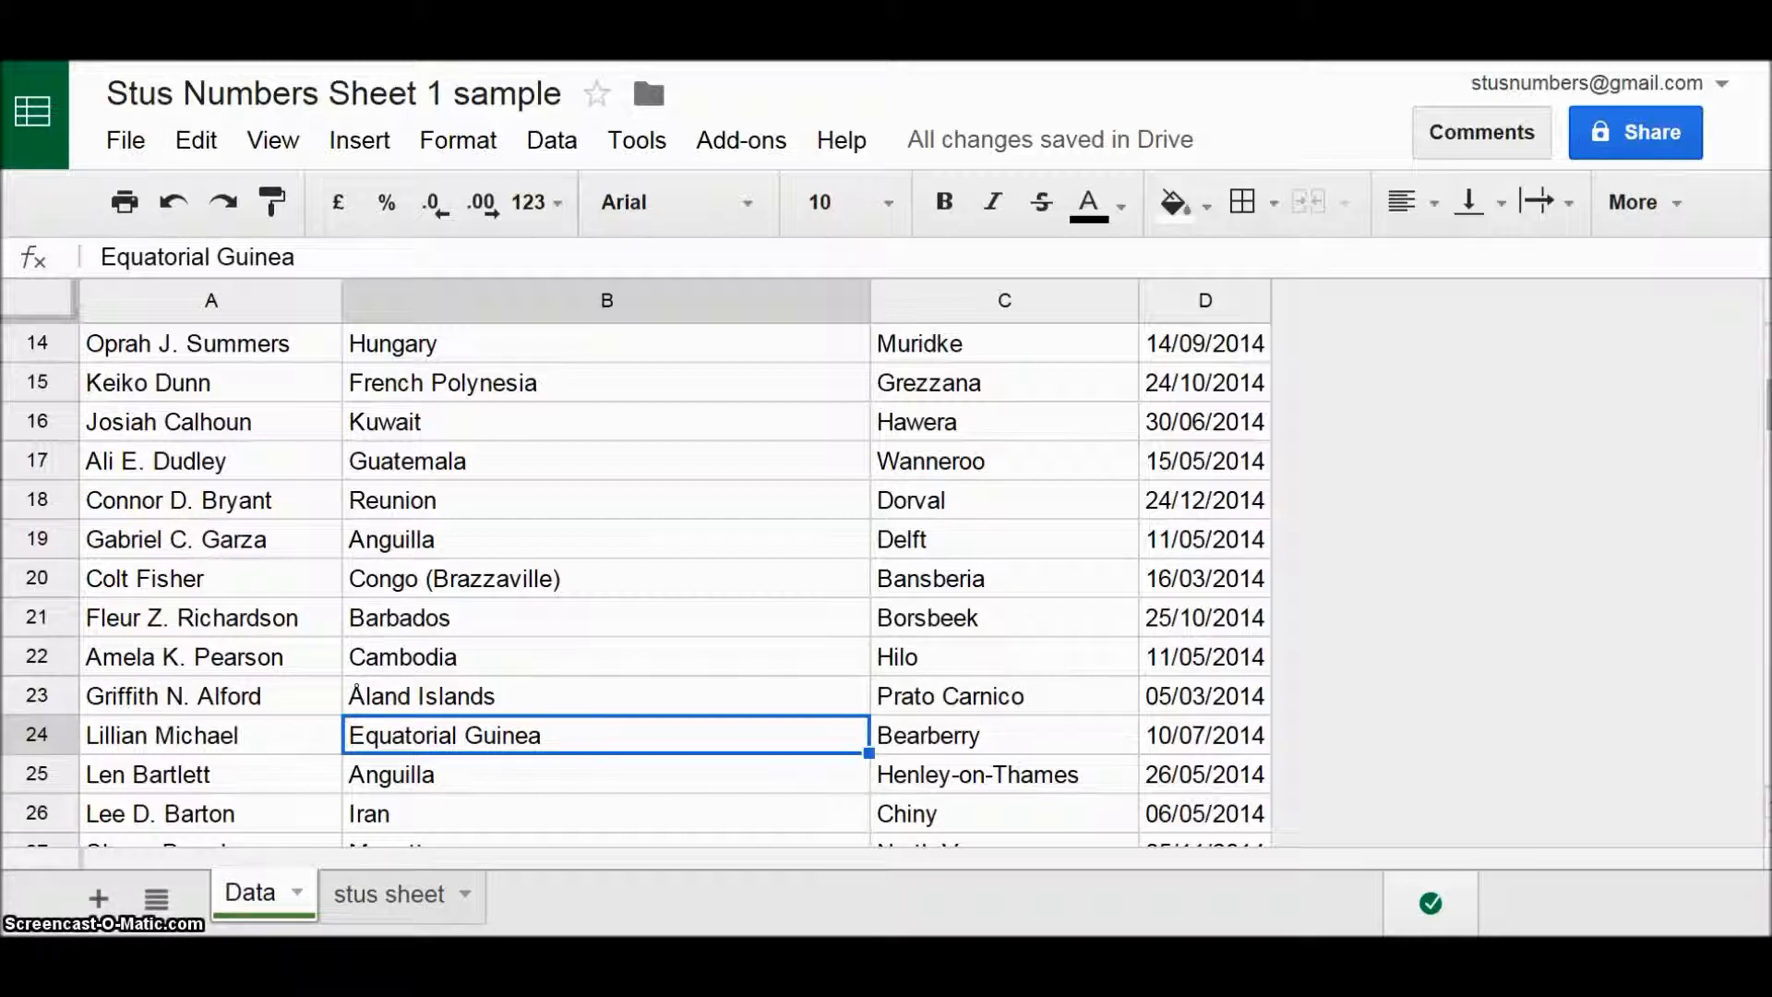
# - Start a VLOOKUP formula in B5 of the stus sheet with A5 as the search key
pyautogui.click(398, 913)
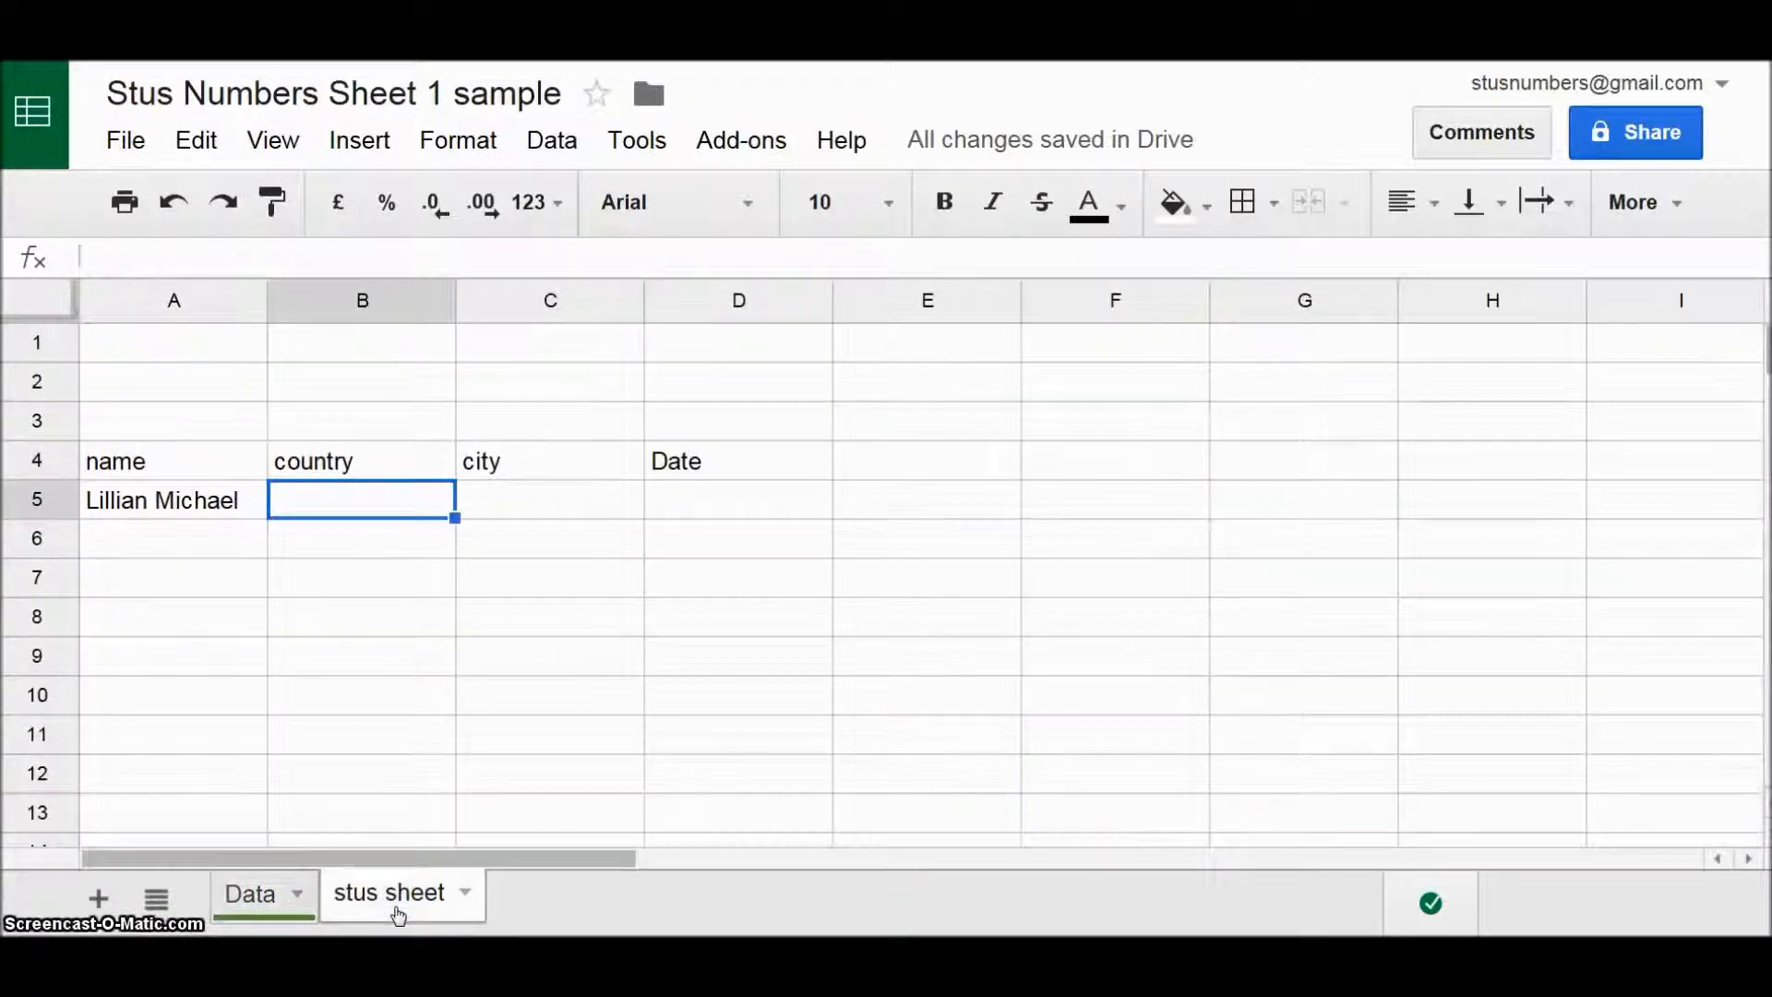
pyautogui.write('=')
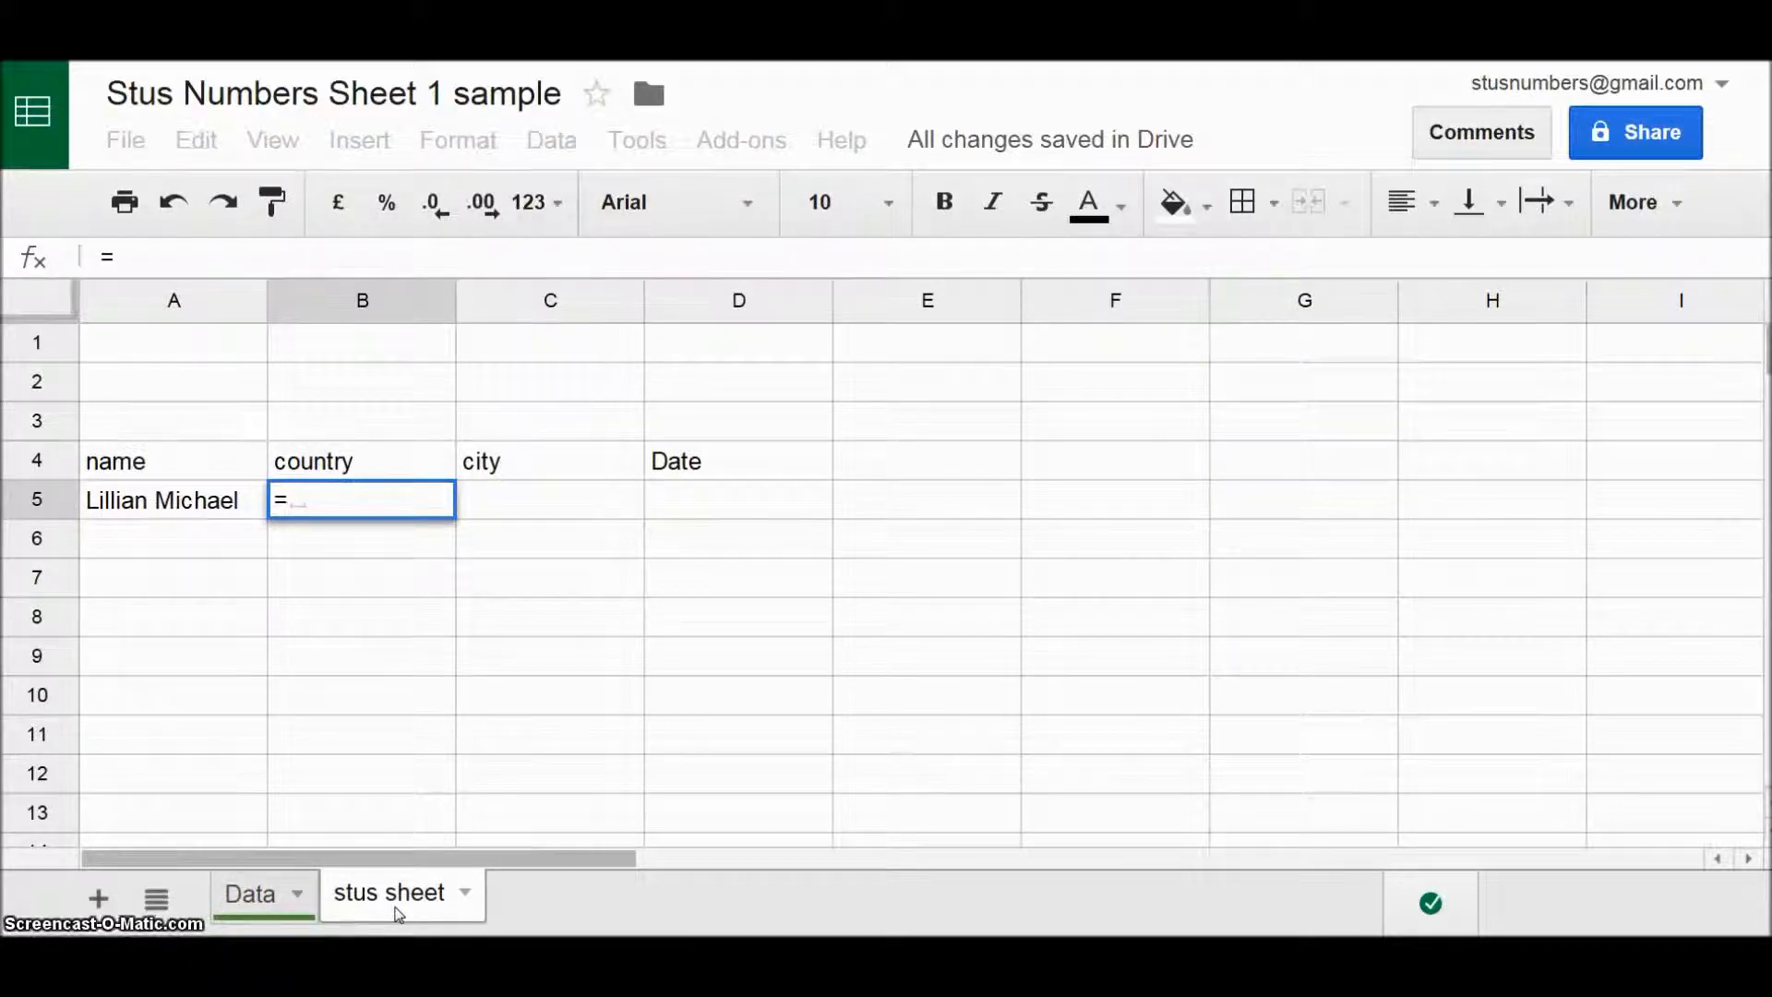
pyautogui.write('vl')
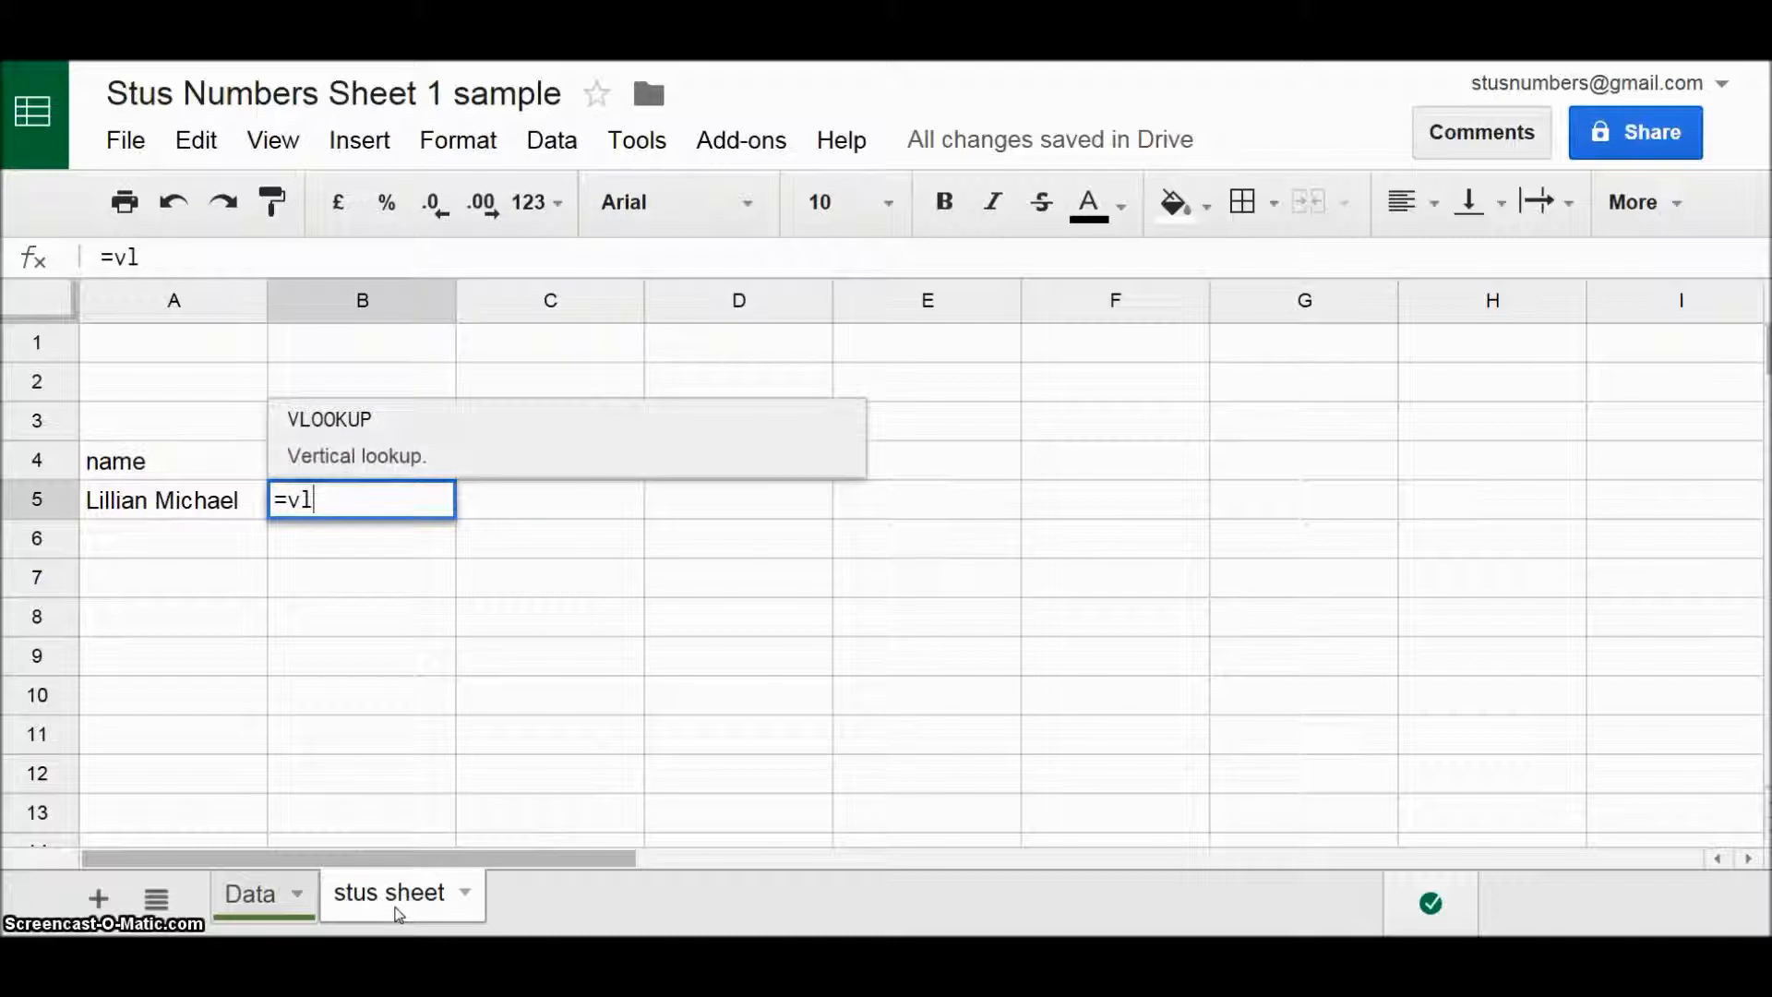
pyautogui.write('ookup(')
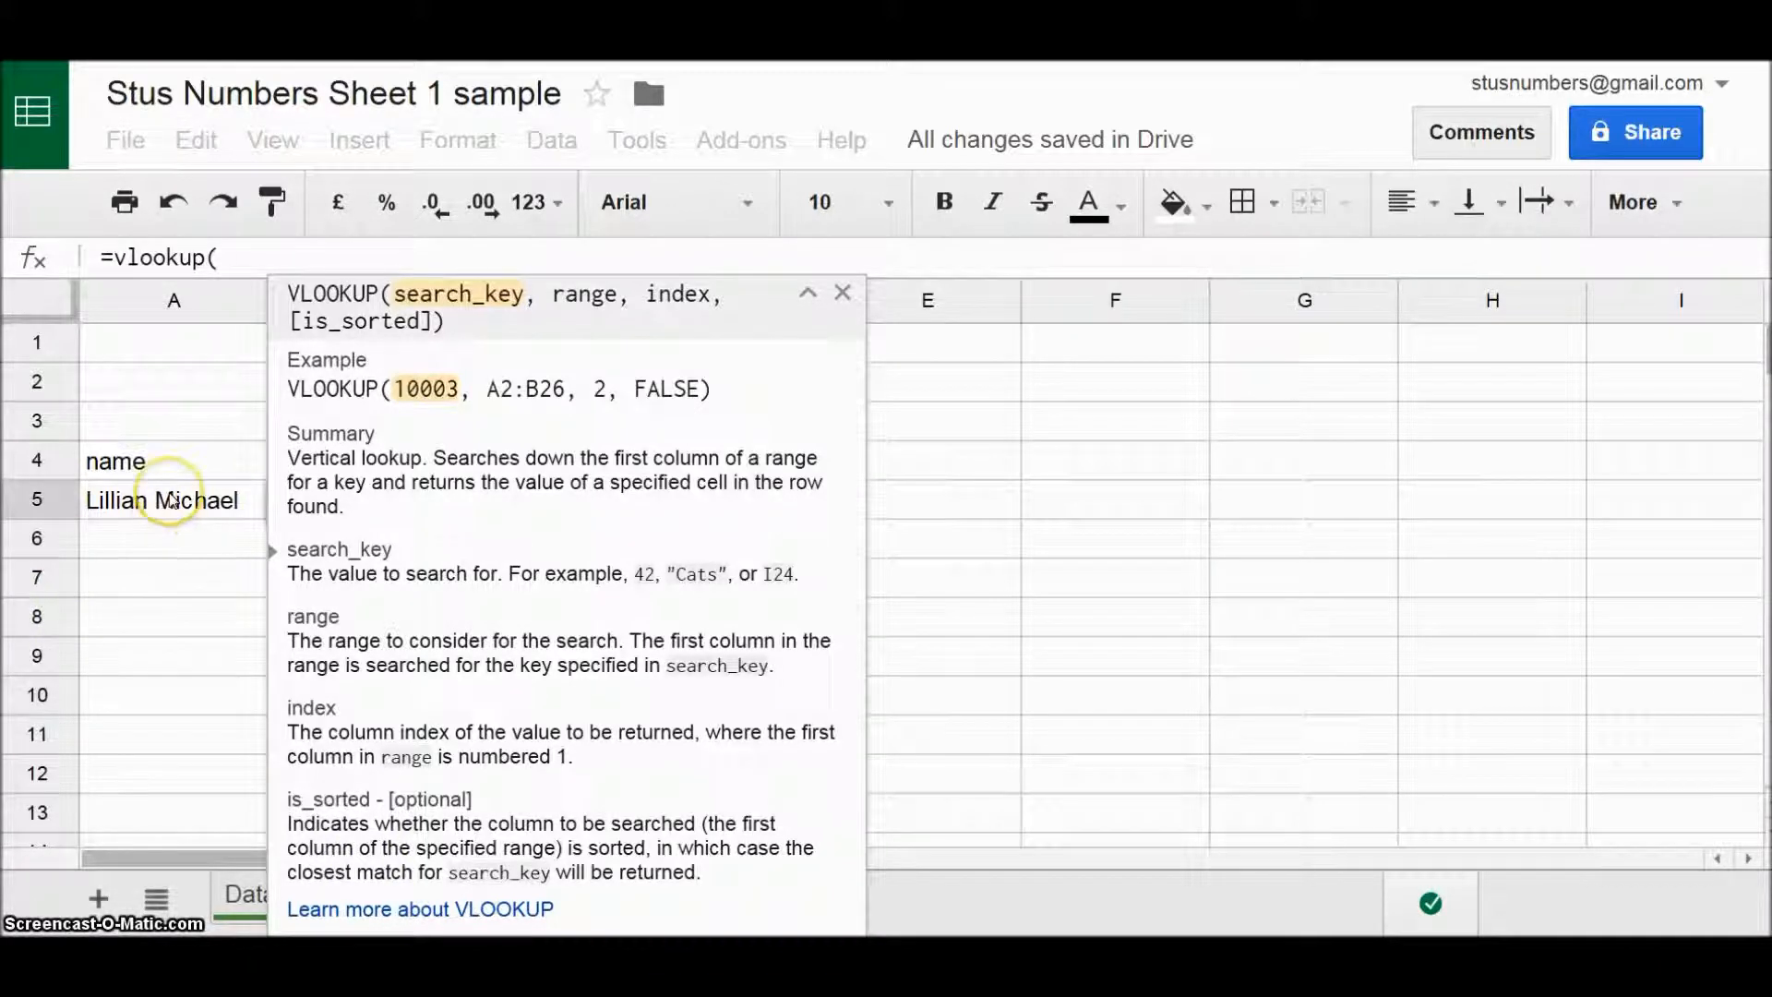
pyautogui.click(171, 500)
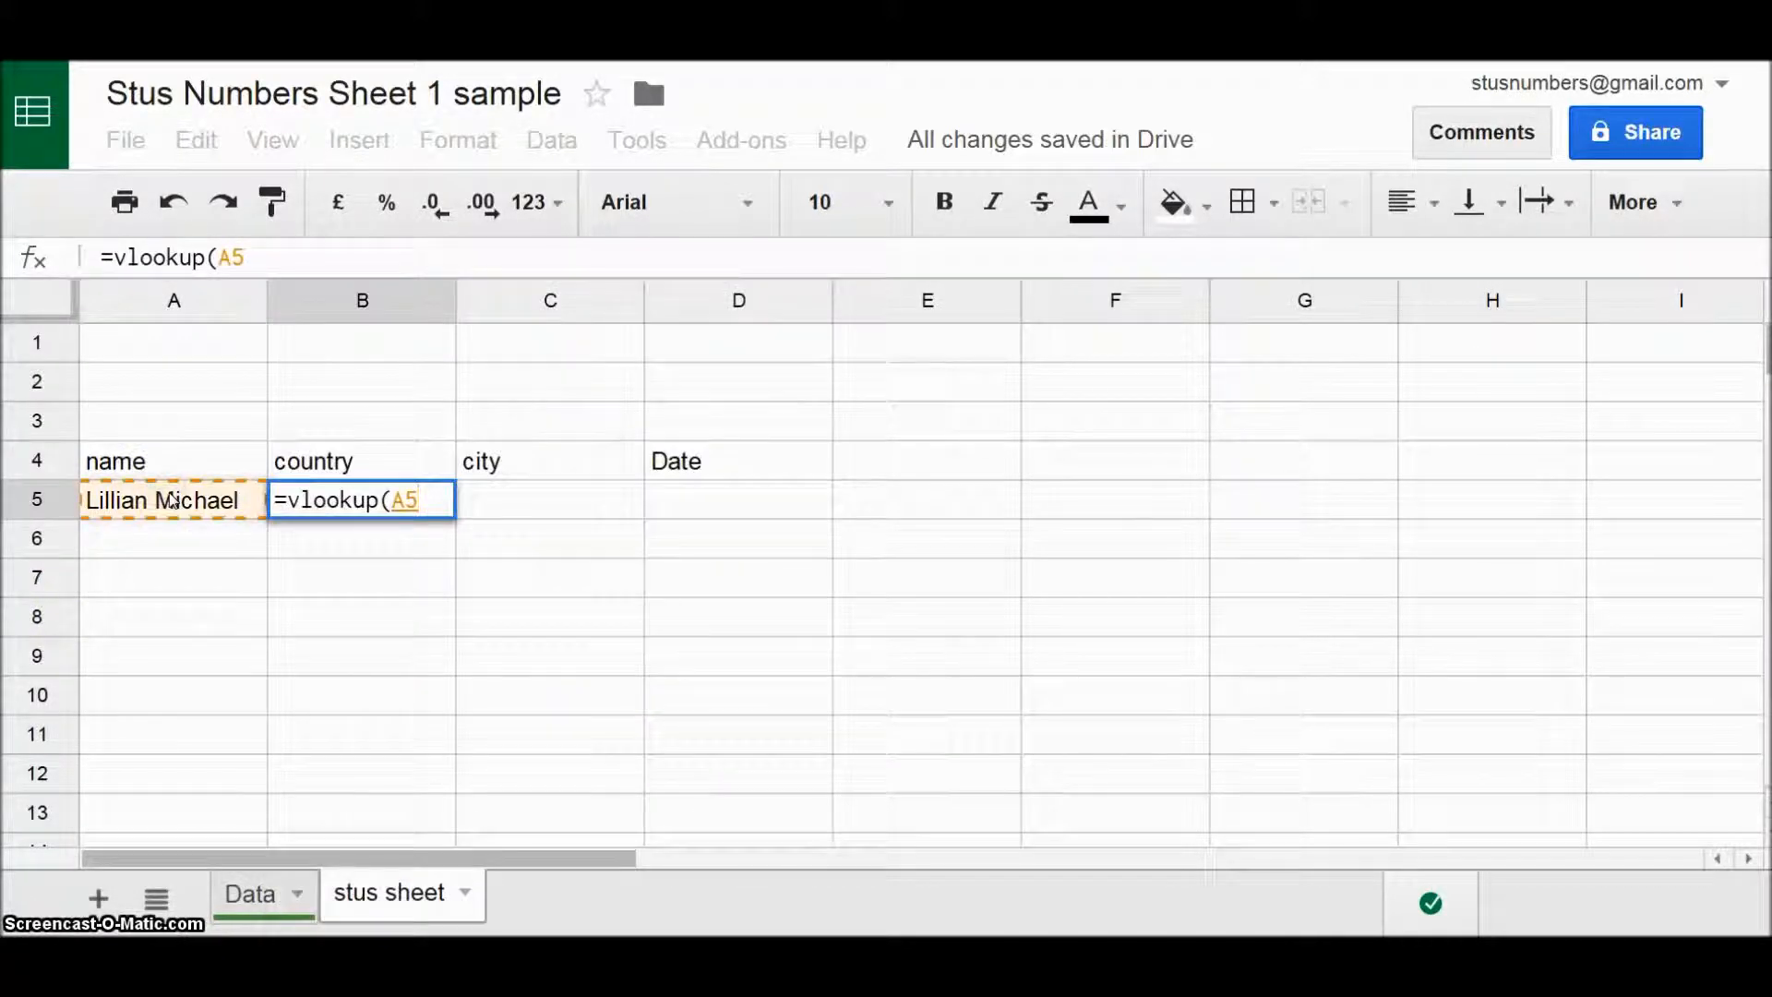
pyautogui.press('BackSpace')
pyautogui.press('BackSpace')
pyautogui.write('a')
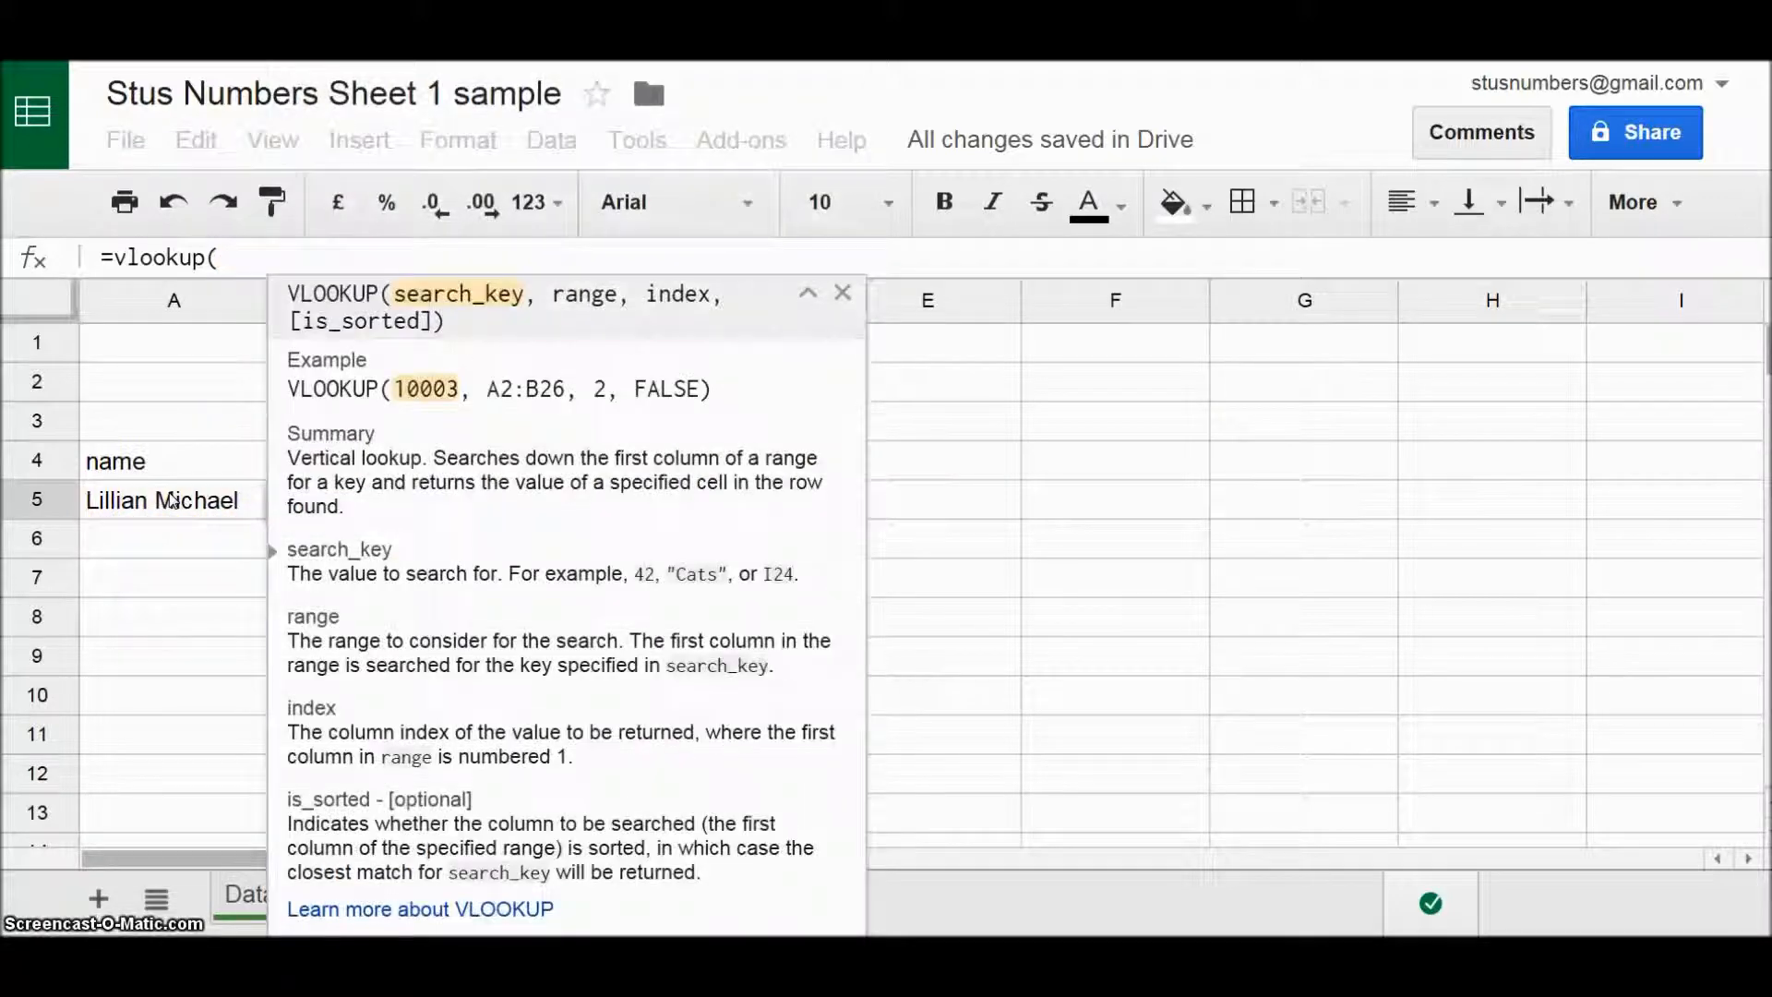
pyautogui.write('5')
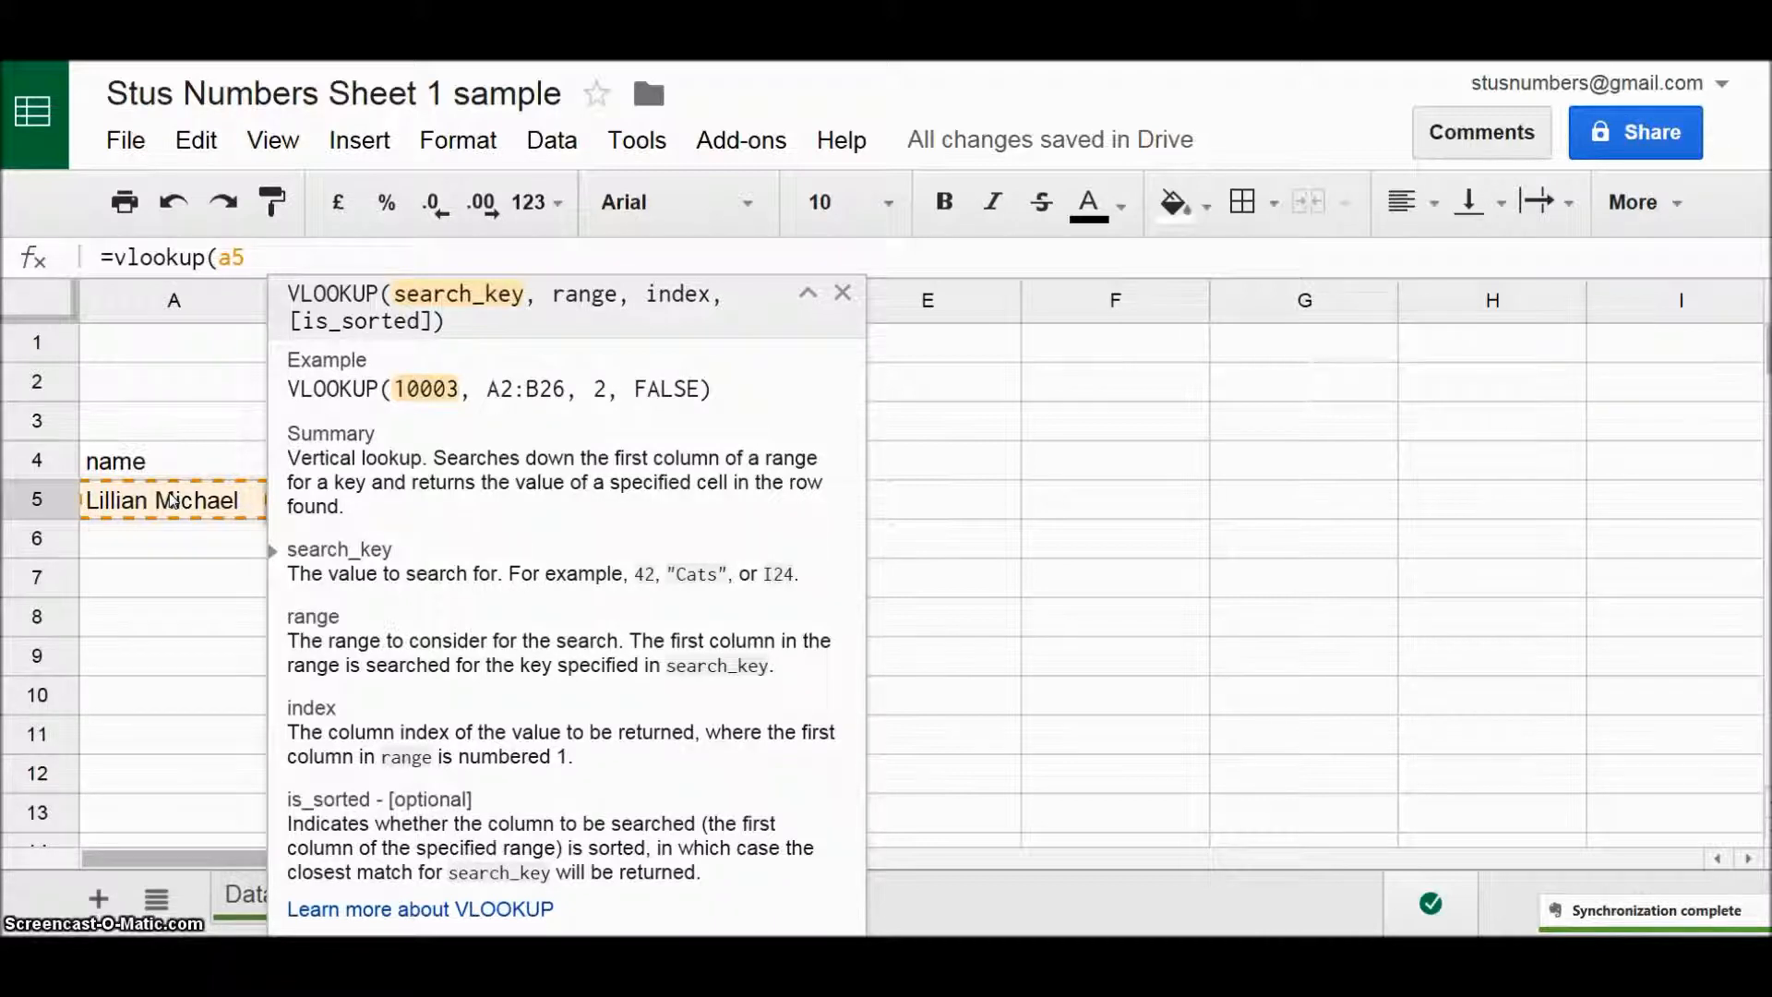
pyautogui.write(',')
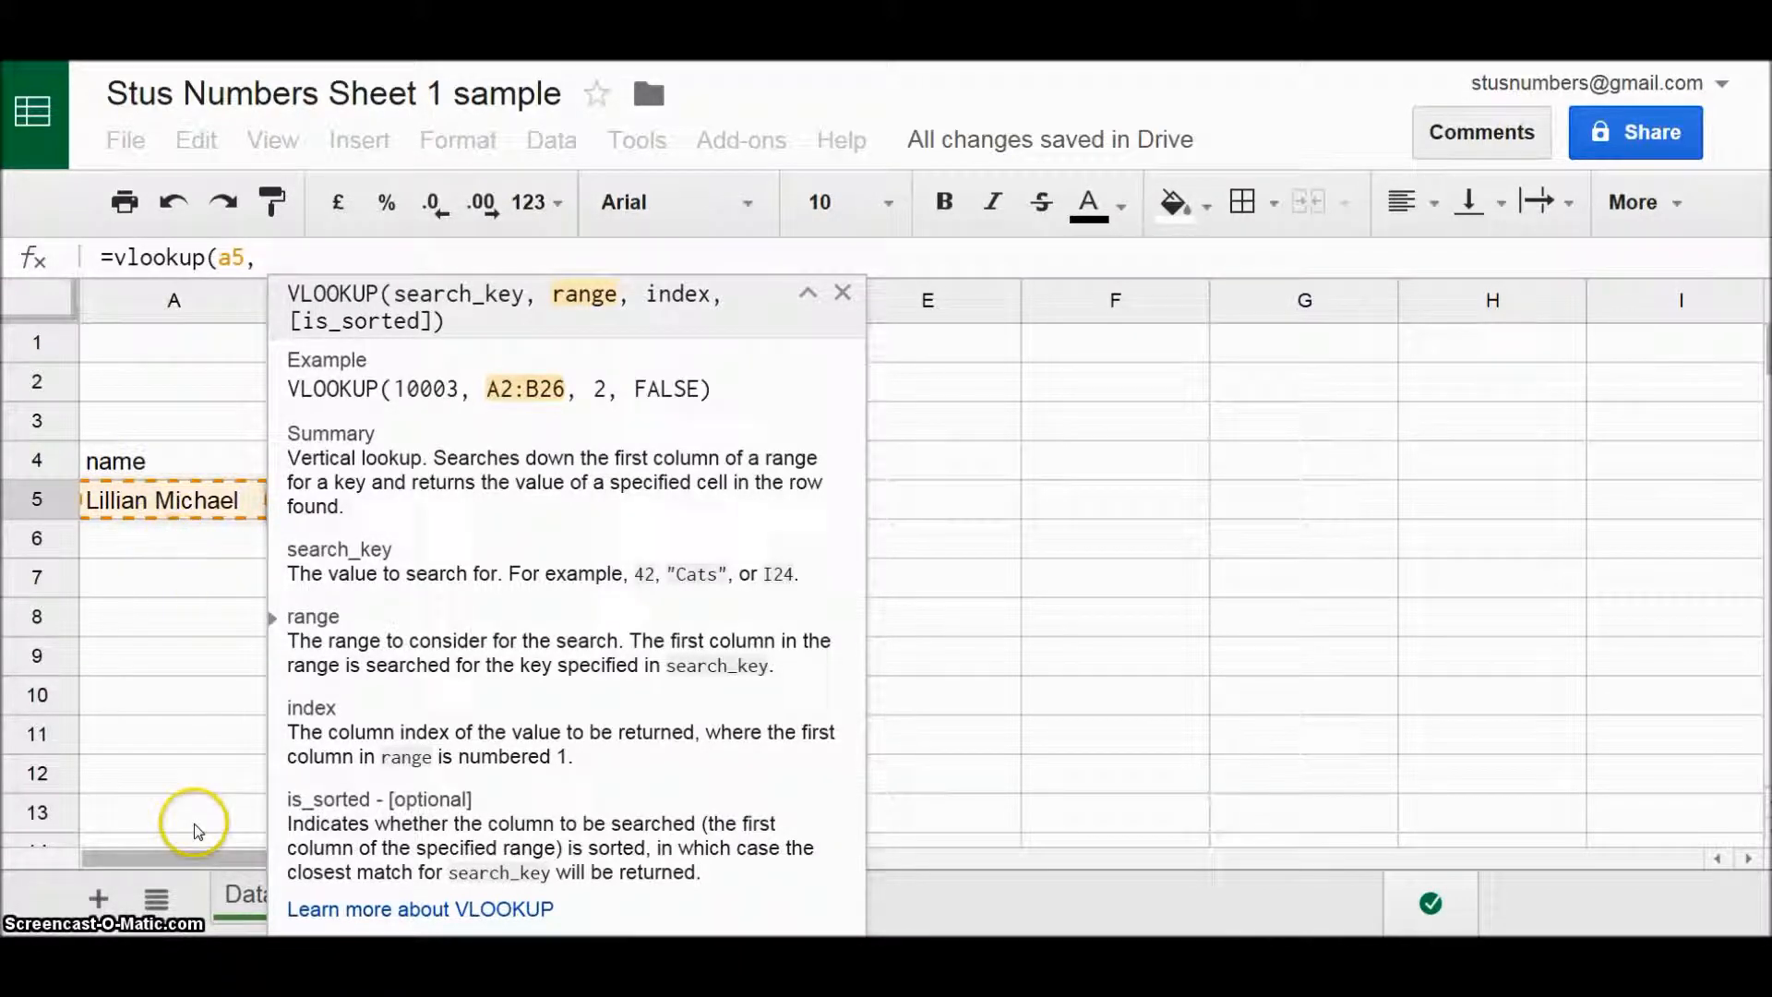
# - Set the VLOOKUP range to columns A to B of the Data sheet (Data!A:B)
pyautogui.click(235, 897)
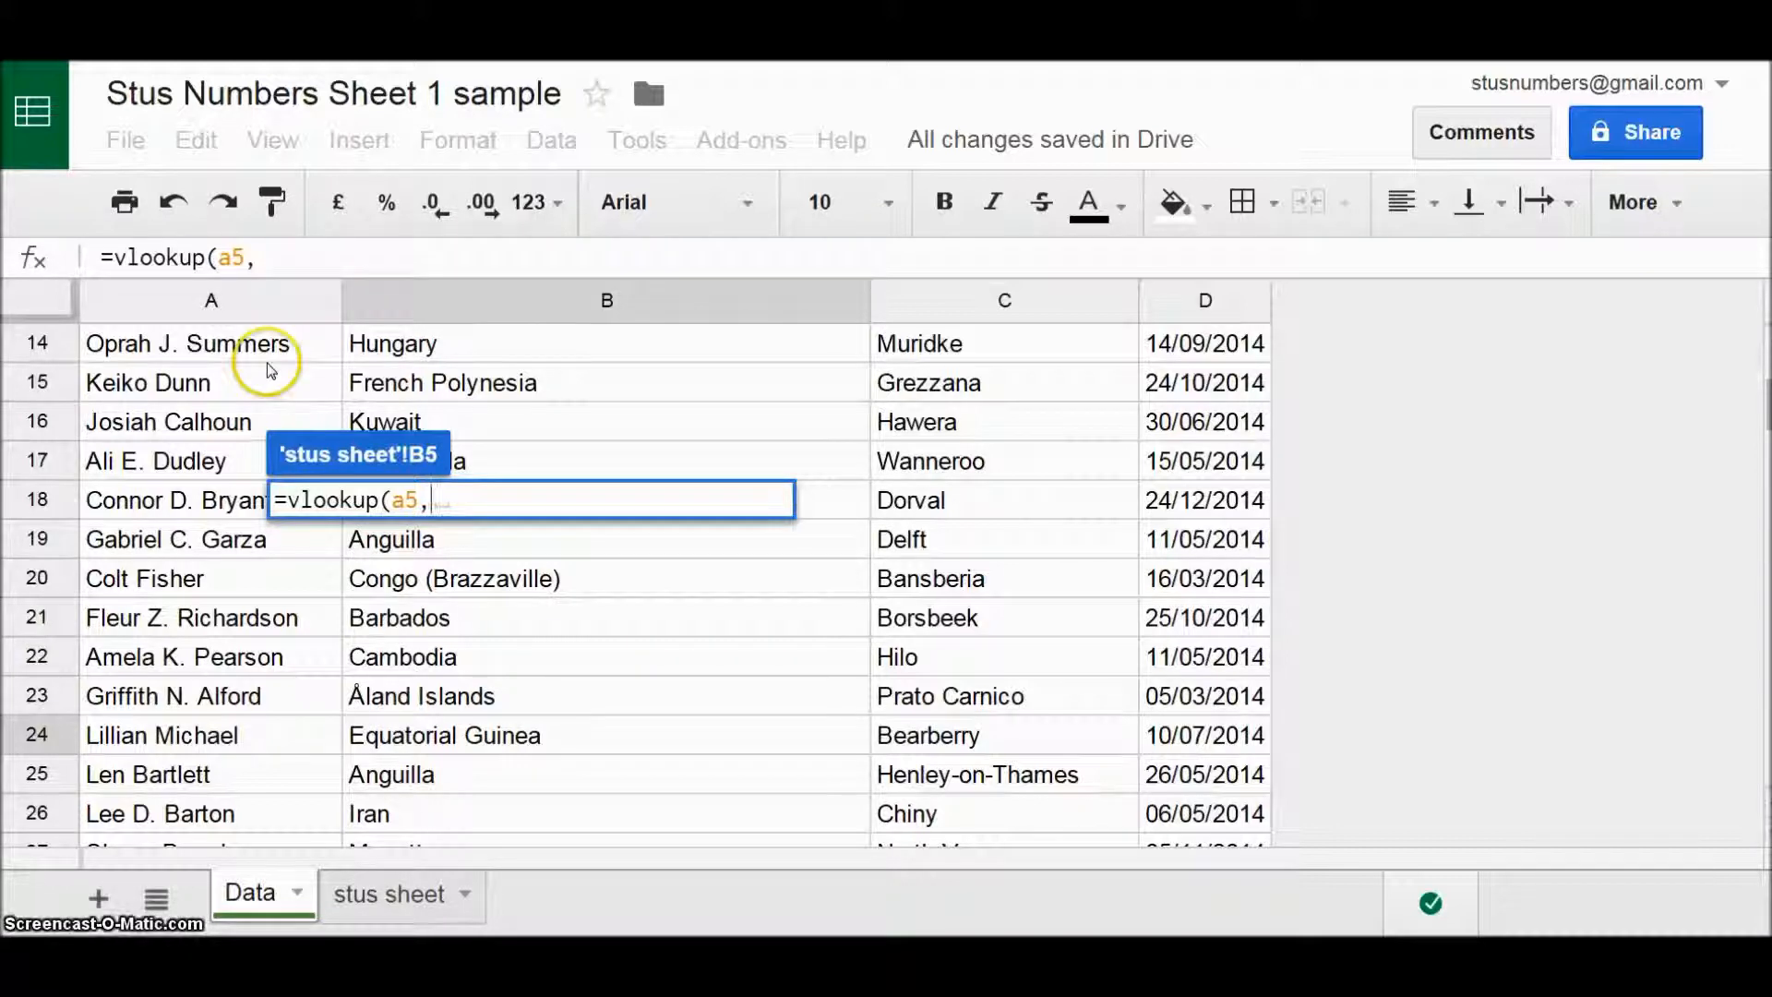
pyautogui.click(245, 297)
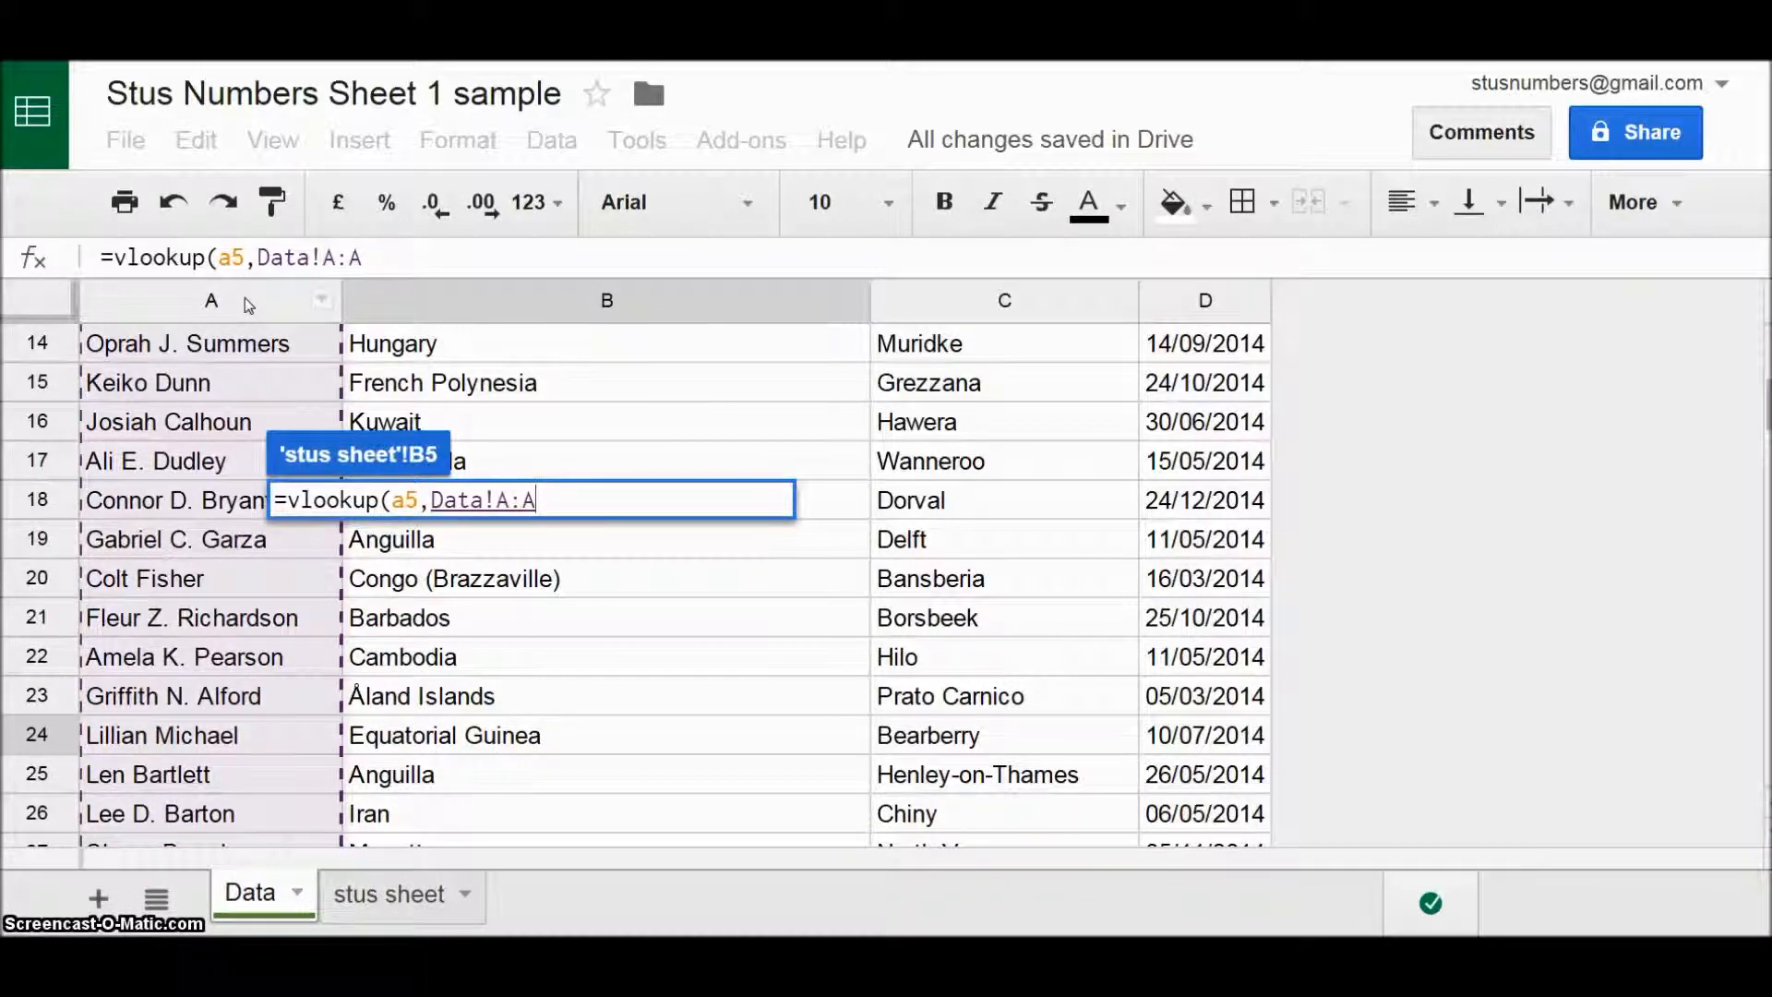
pyautogui.write(',')
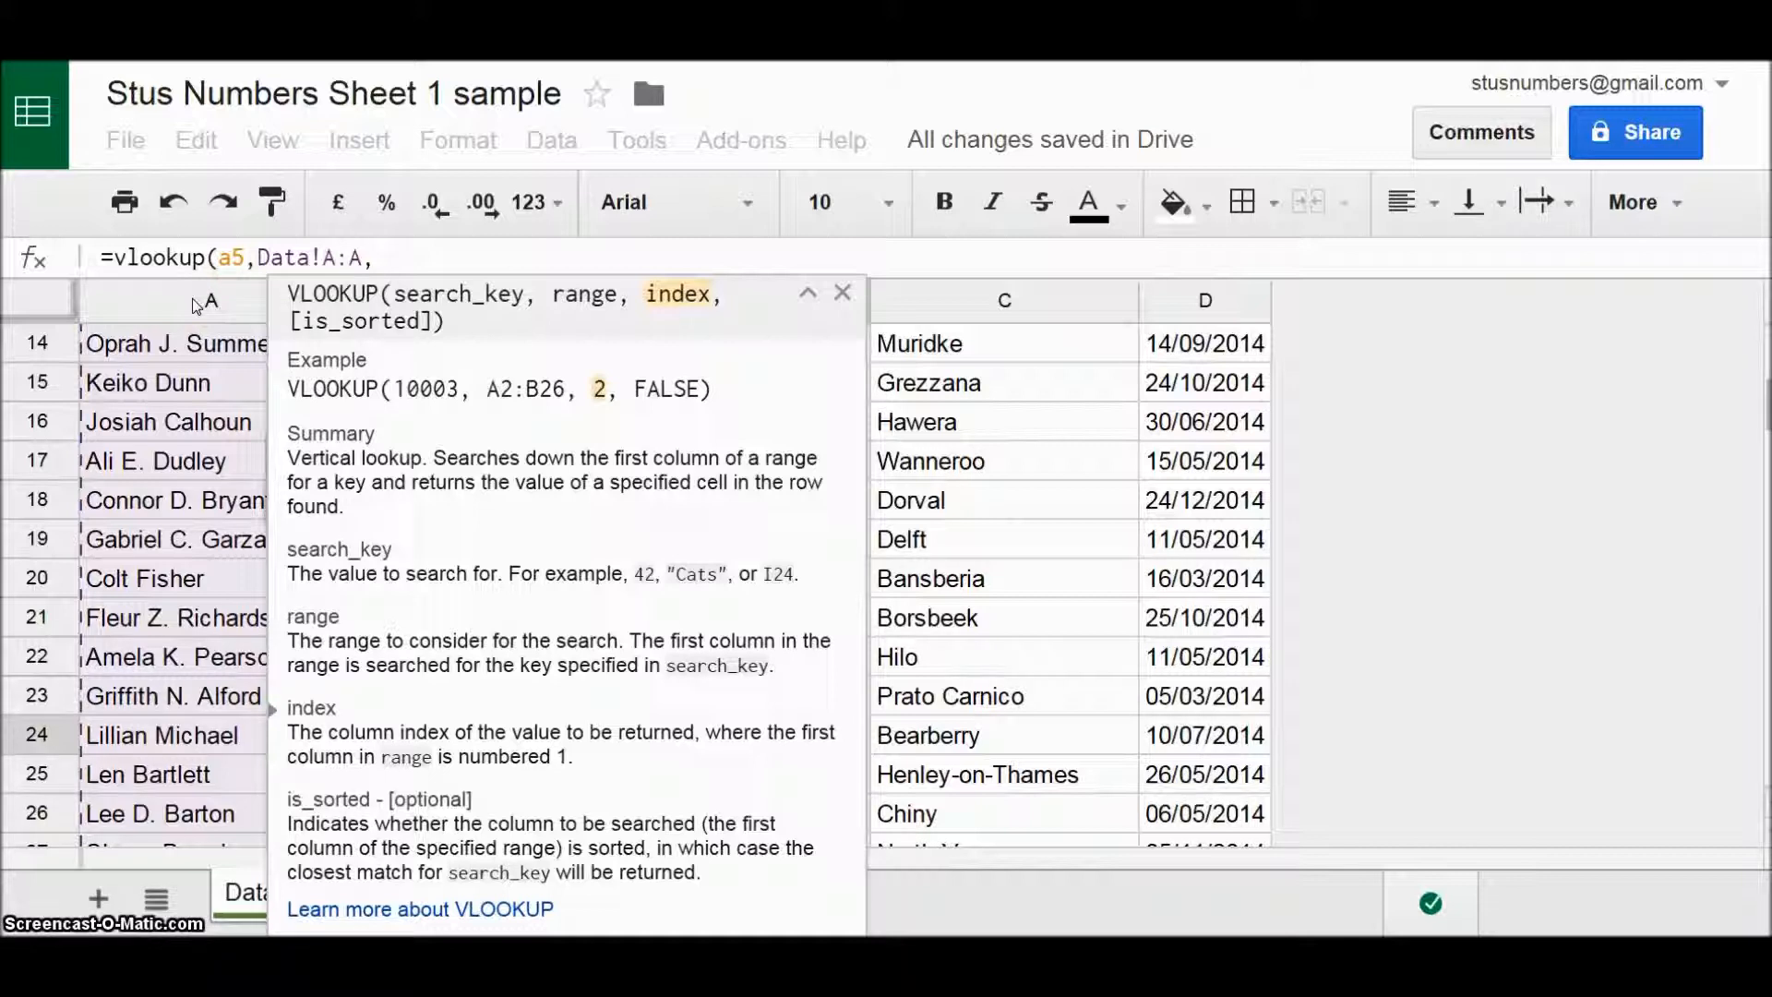
pyautogui.click(359, 257)
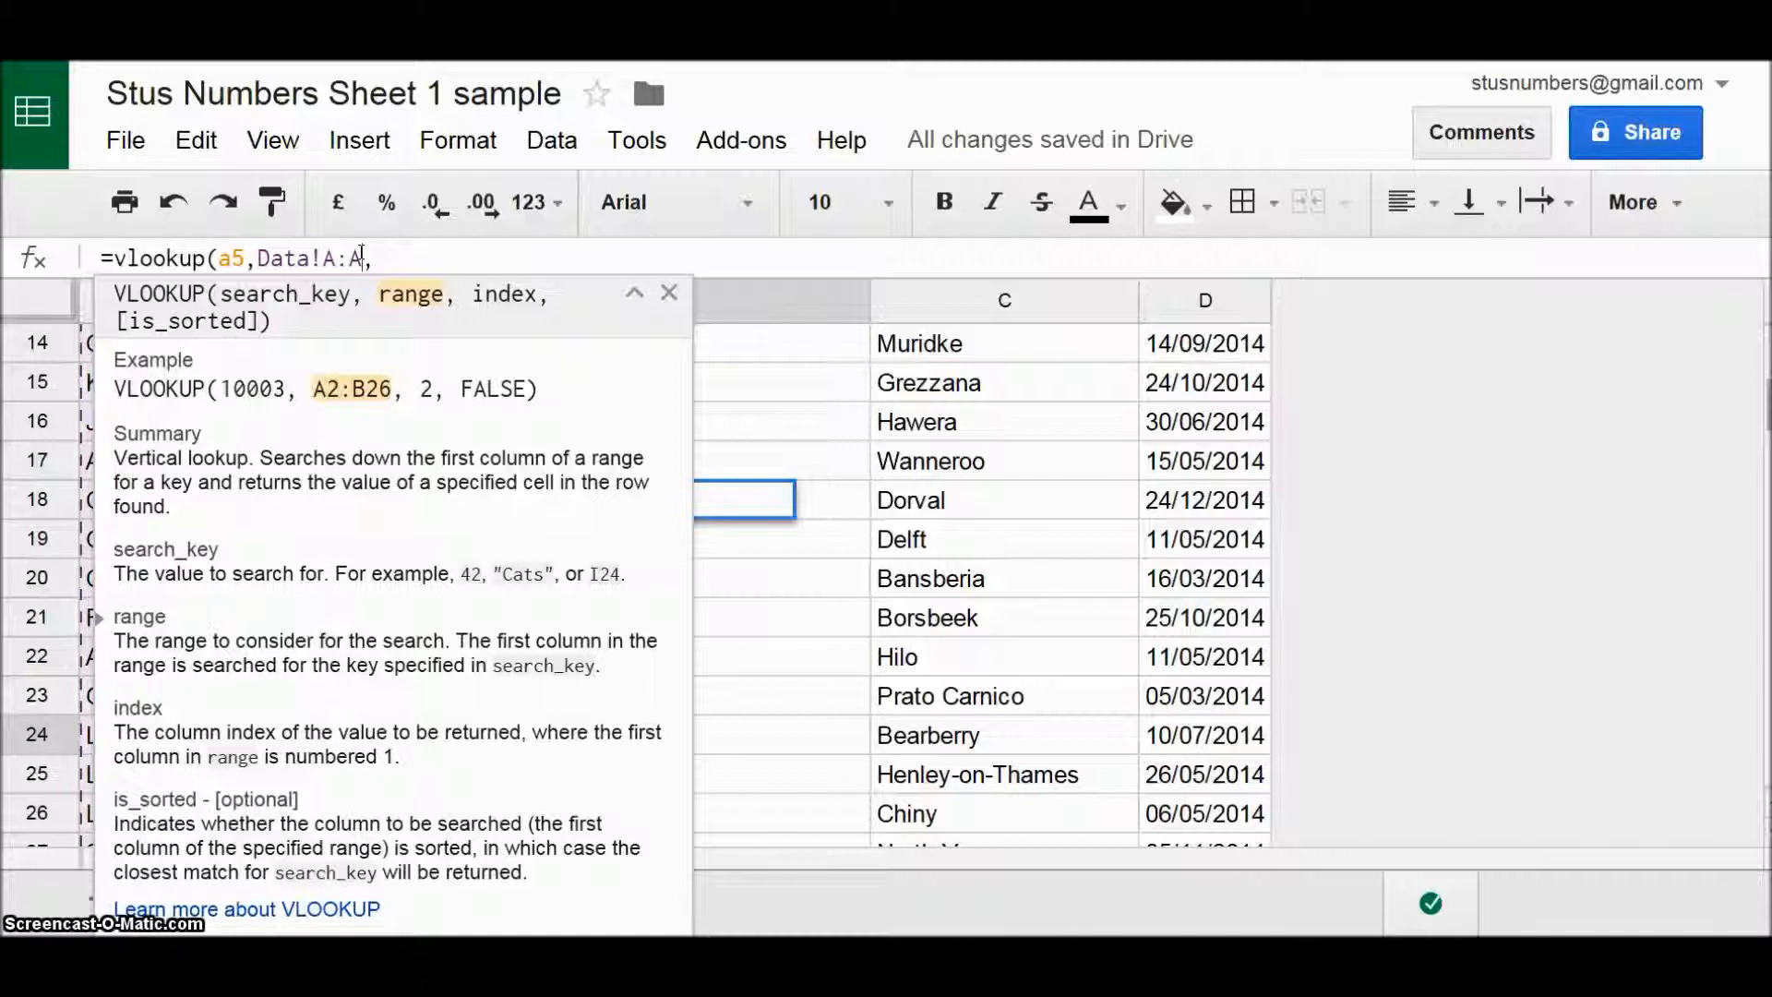
pyautogui.press('BackSpace')
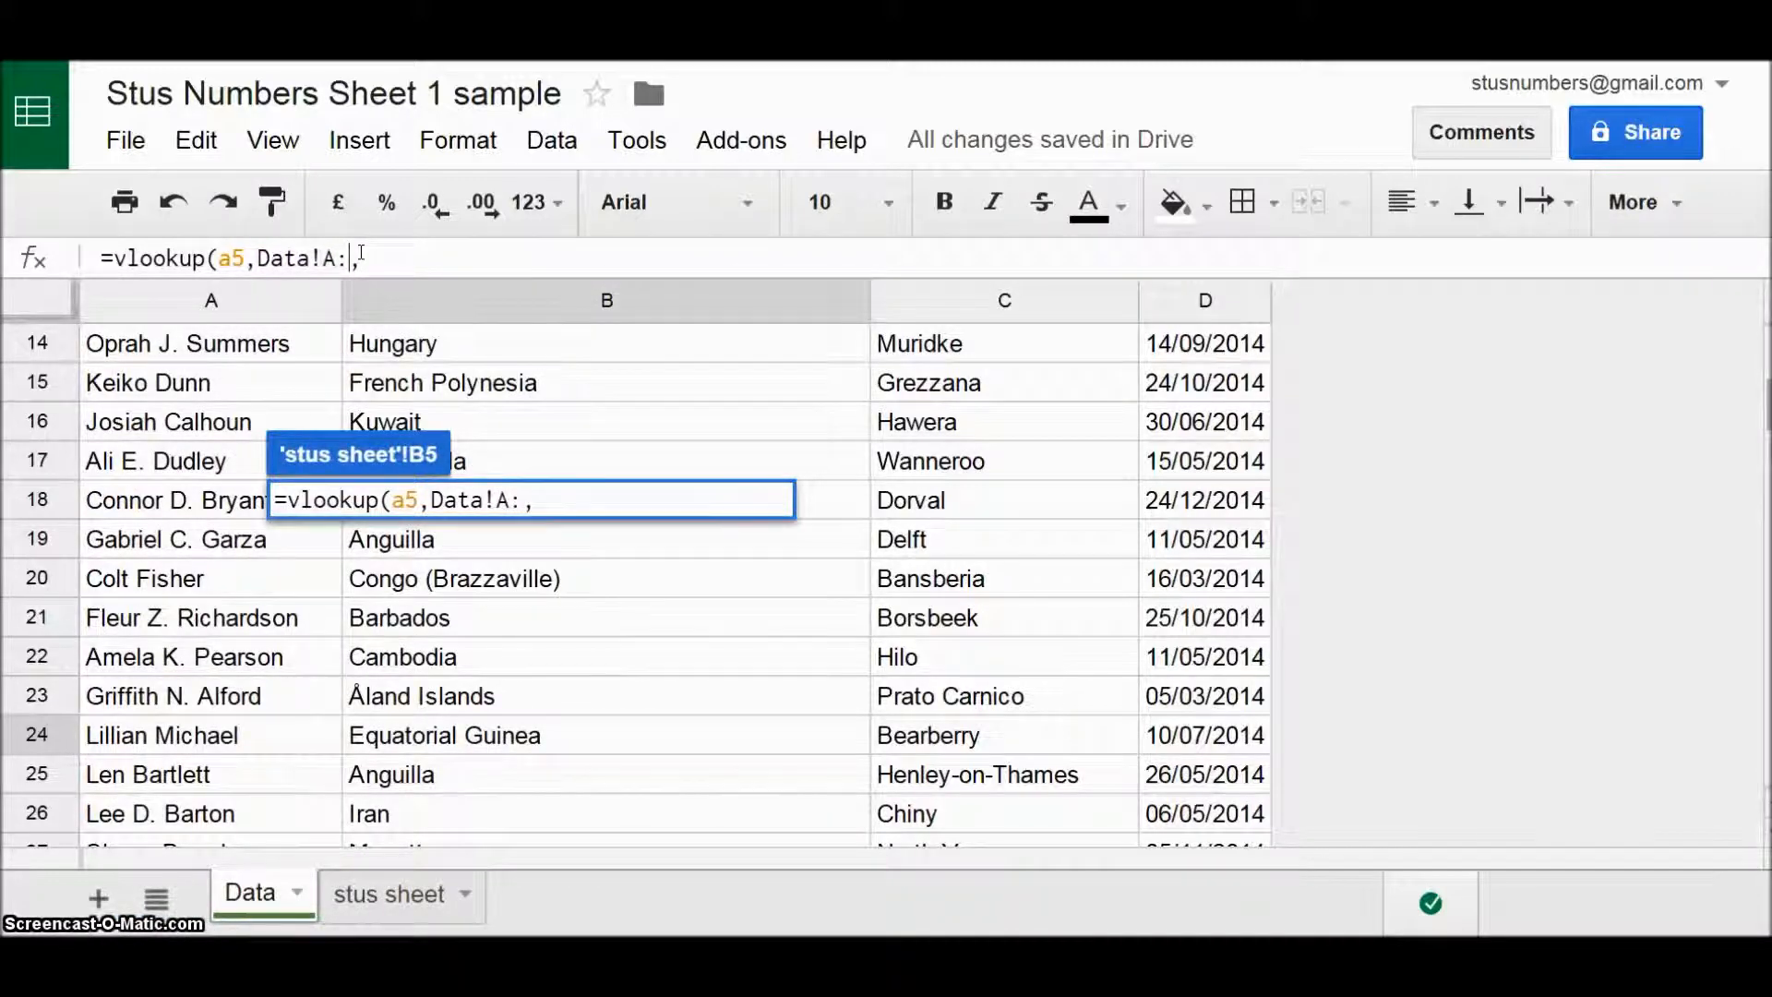
pyautogui.write('b')
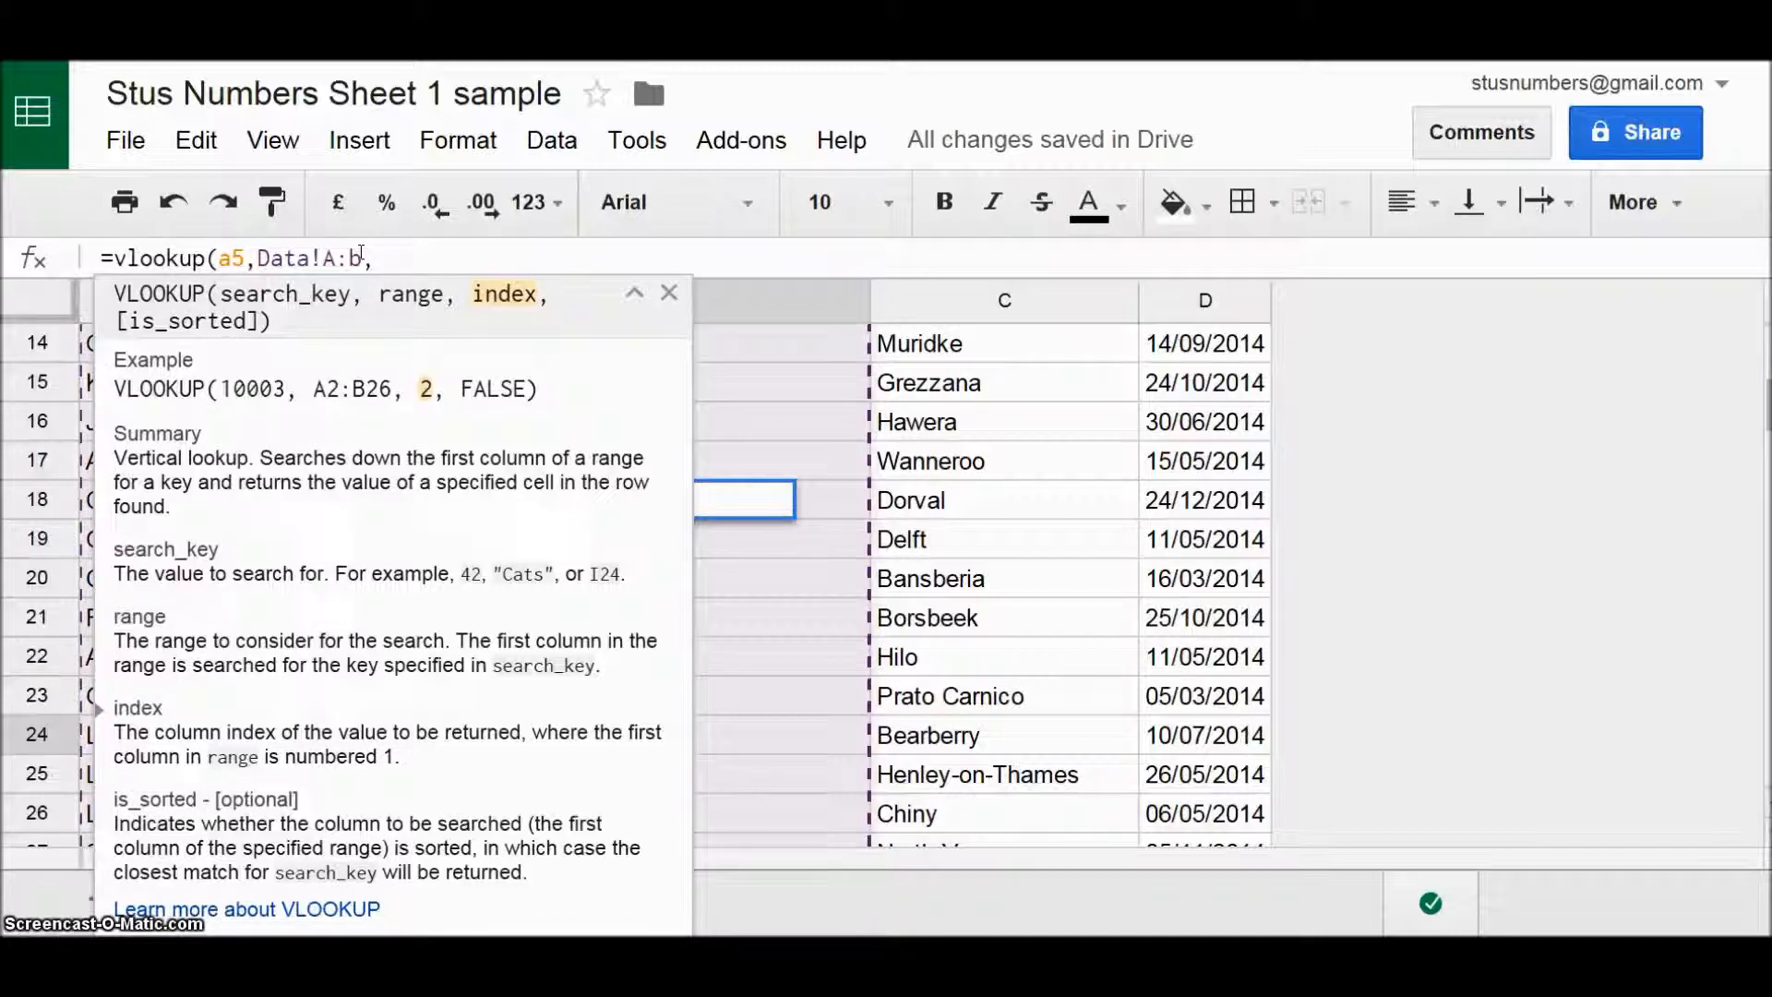
# - Complete the VLOOKUP with index 2 and false for exact matching, and widen column B to fit the country
pyautogui.write('2,')
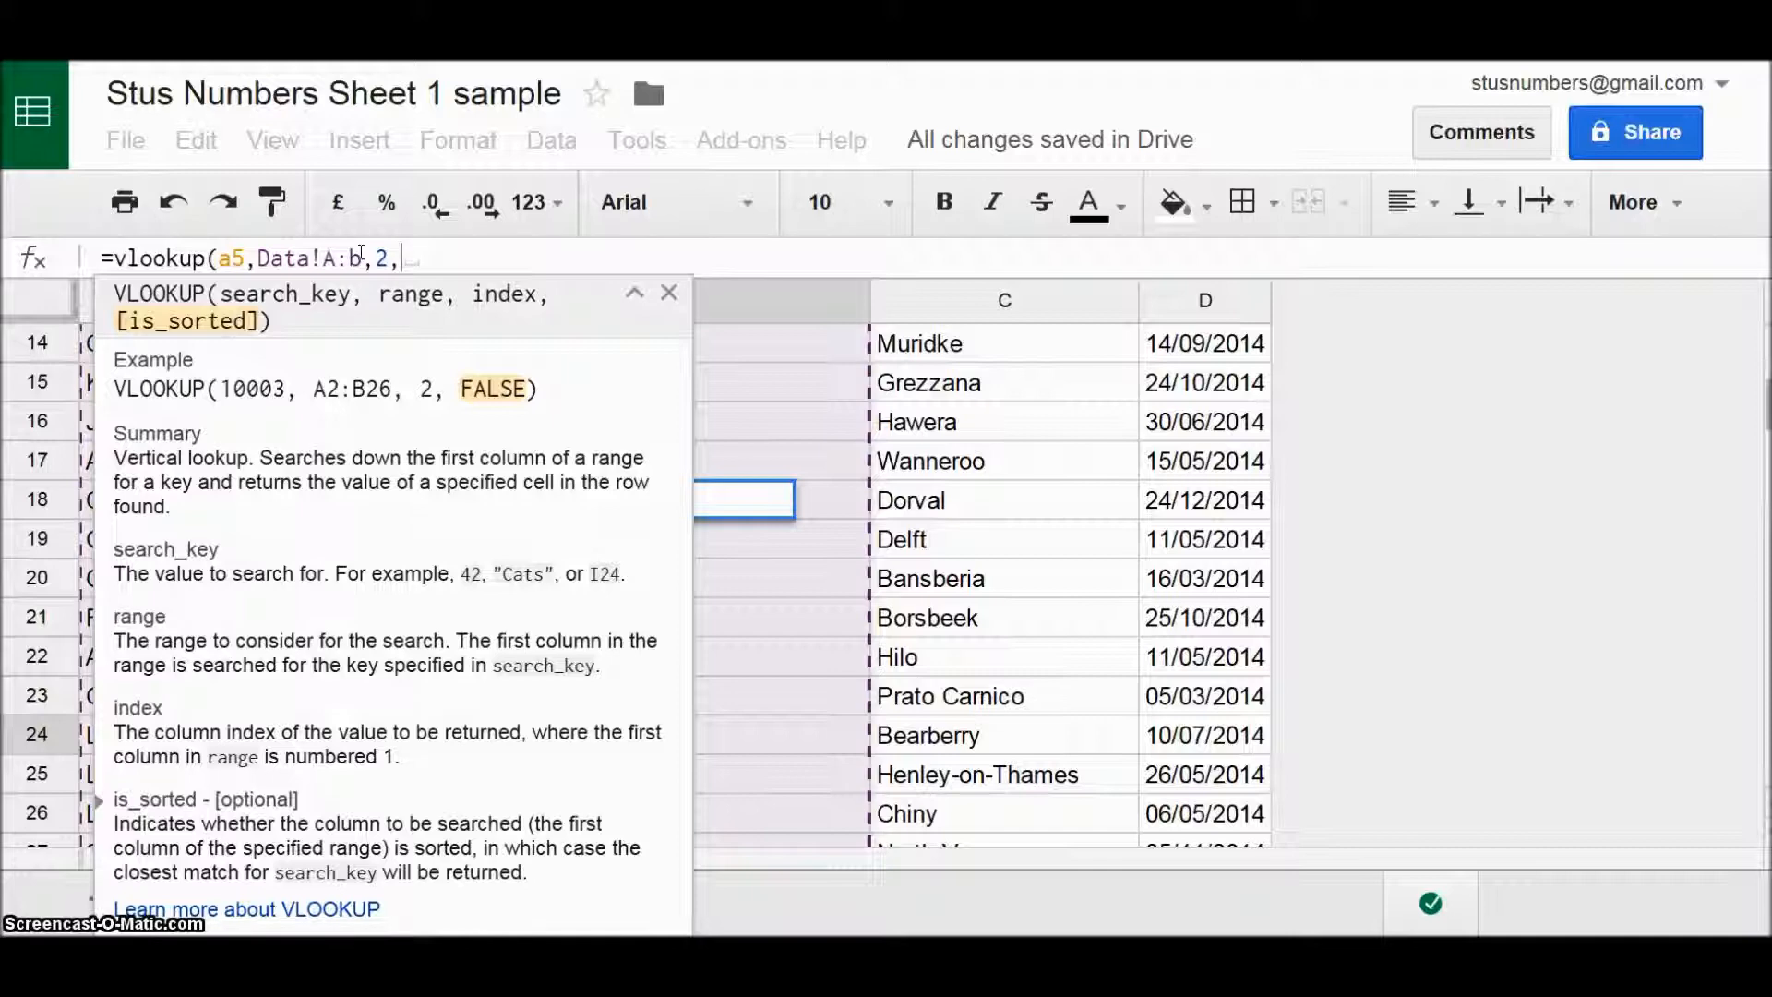
pyautogui.write('false)')
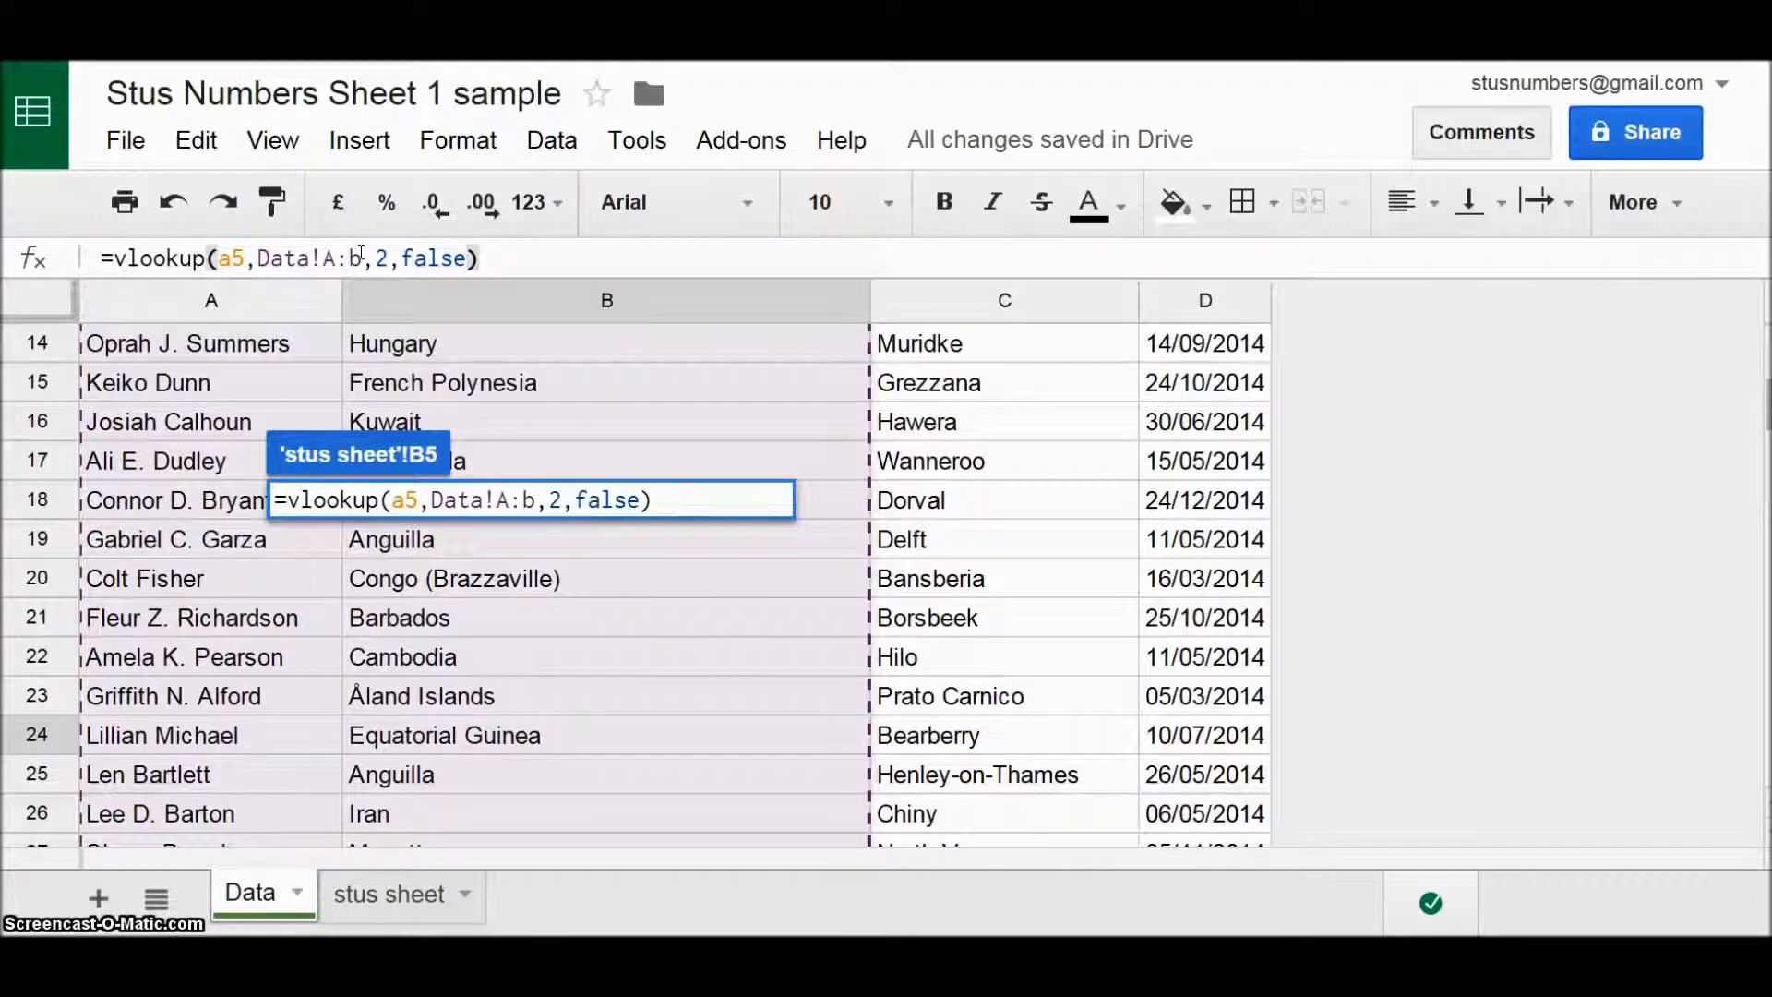
pyautogui.press('Return')
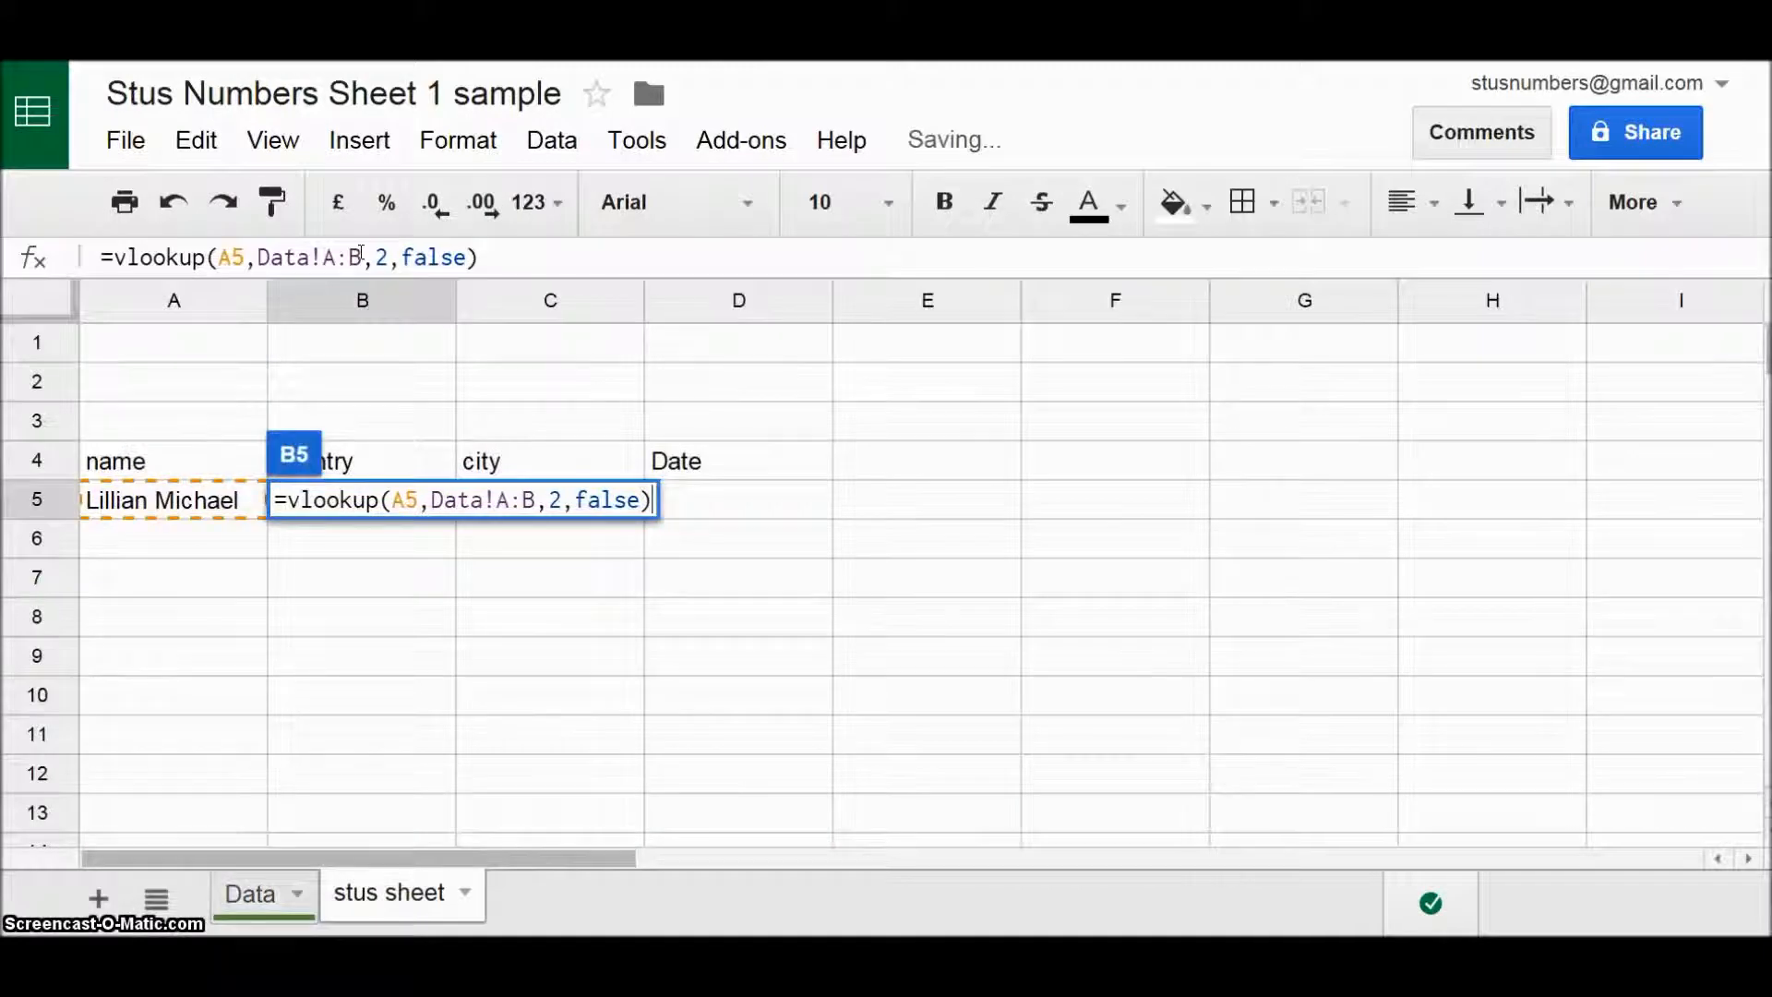
pyautogui.press('Up')
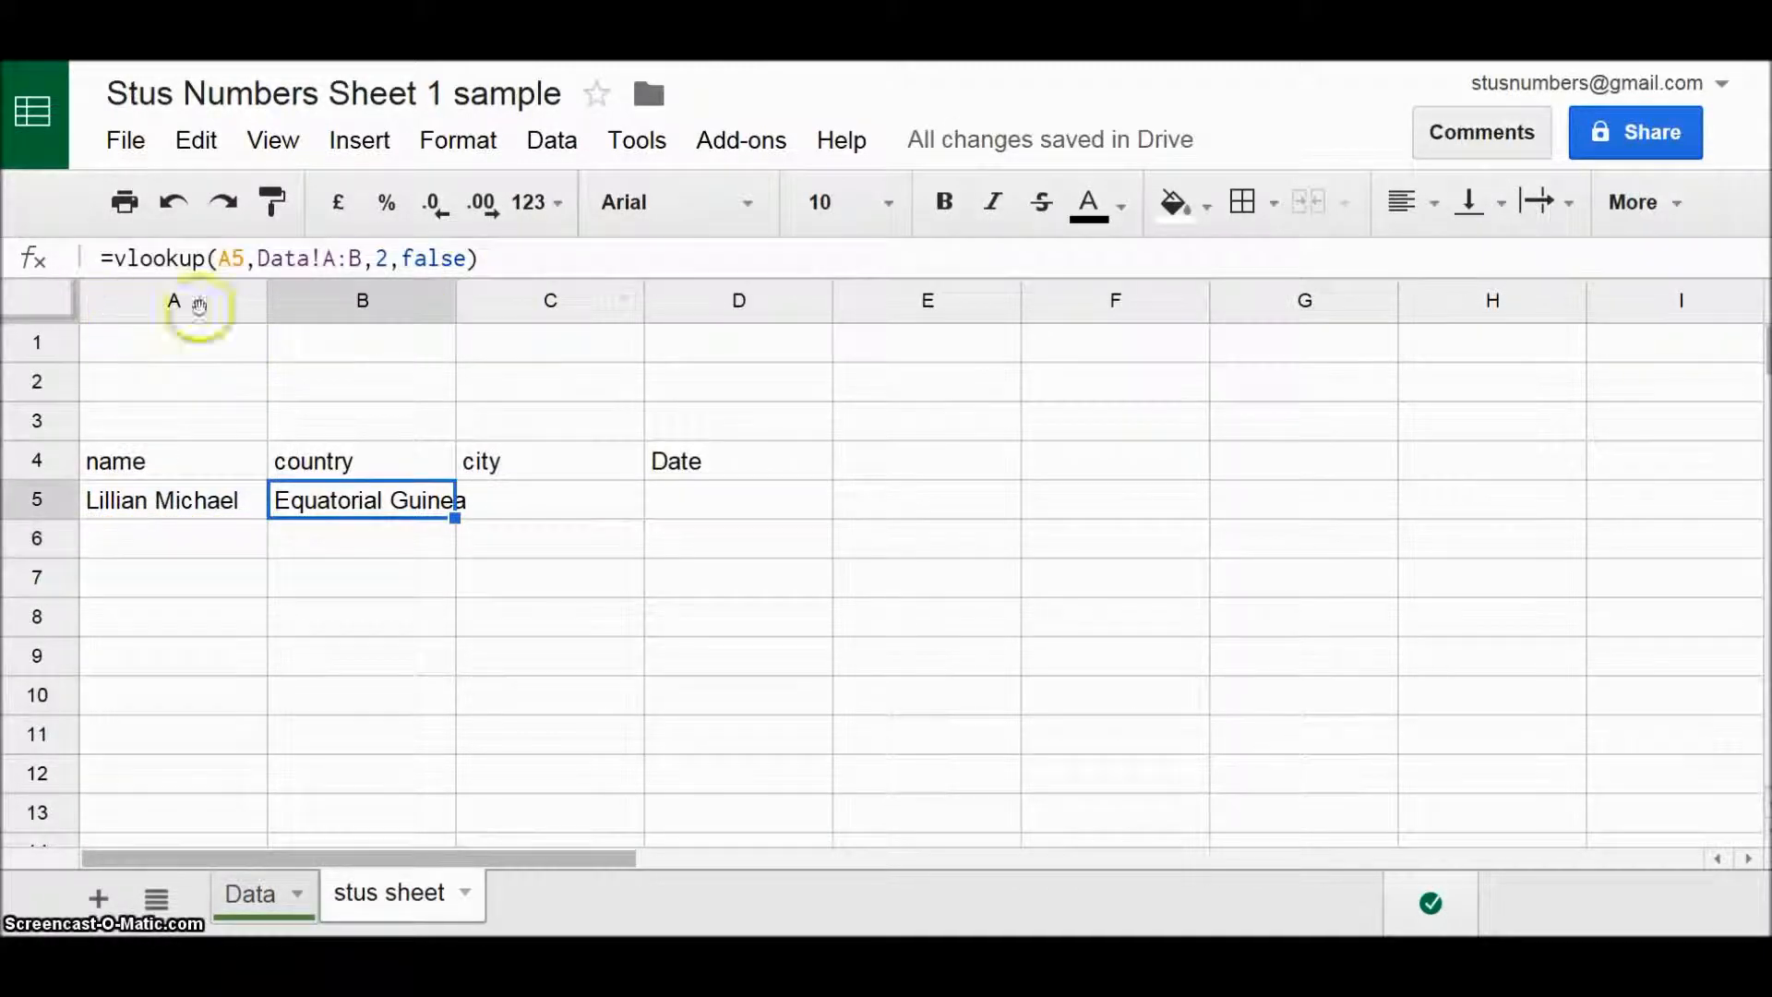
pyautogui.moveTo(455, 294); pyautogui.dragTo(601, 294)
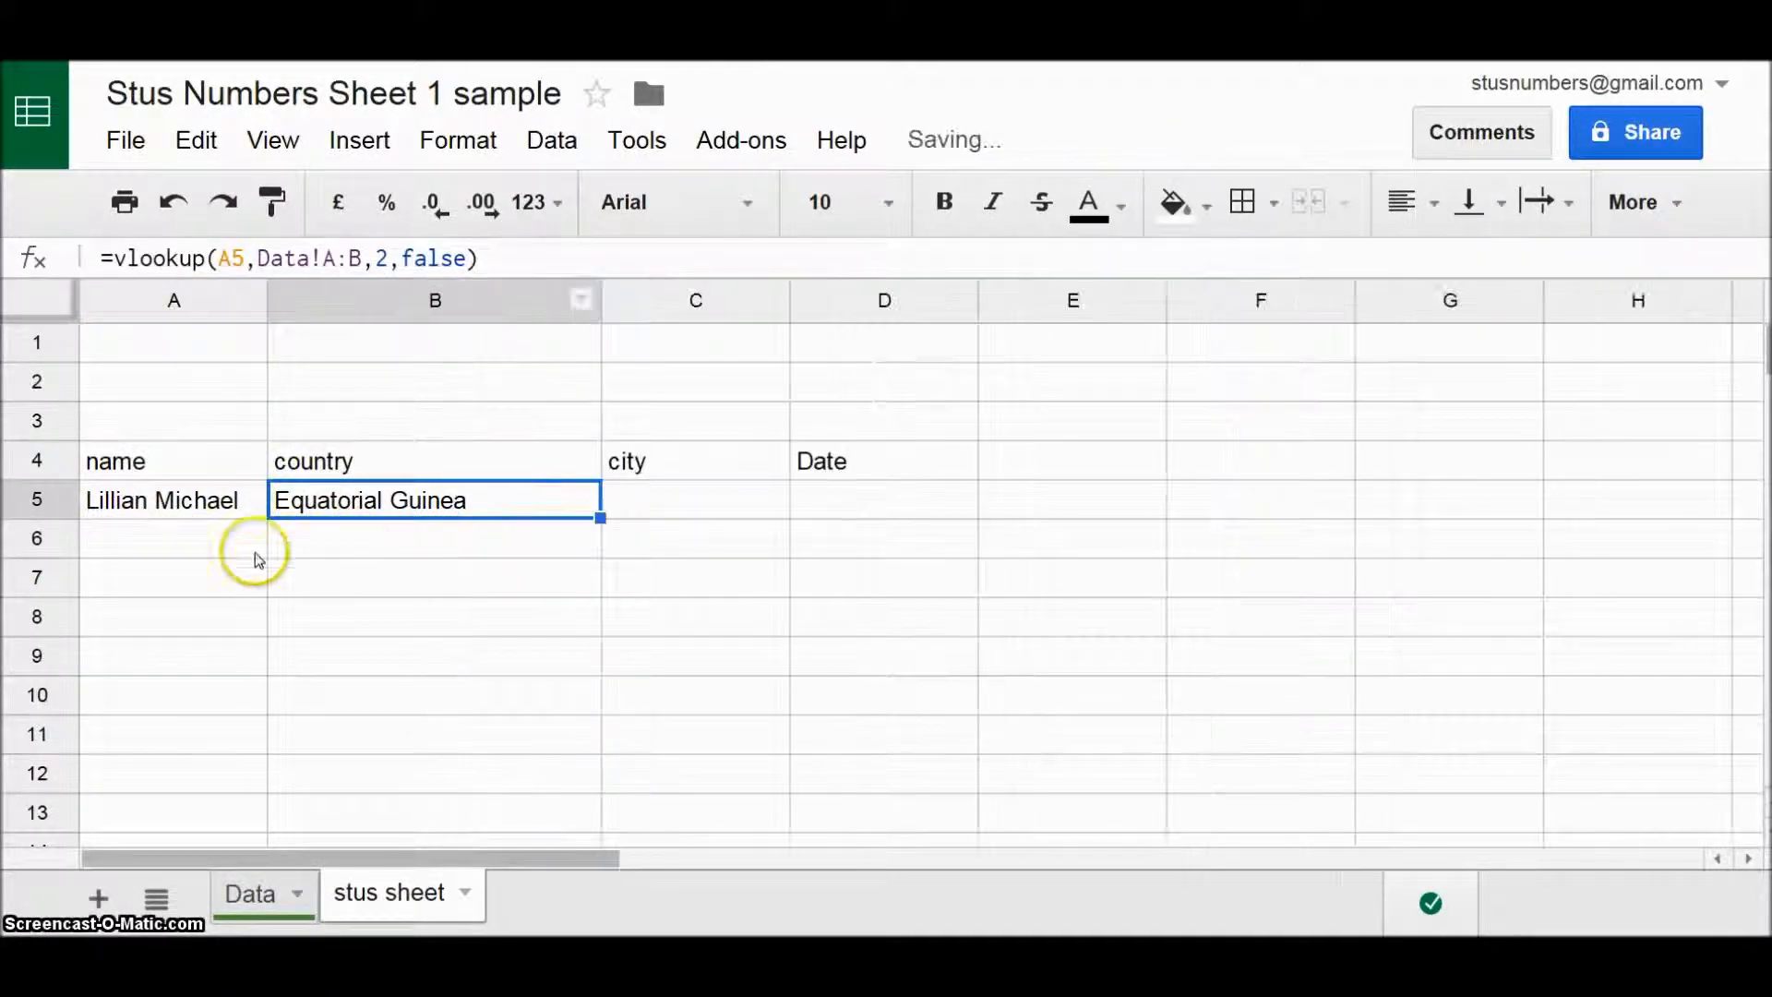
# - Append "le" to the name in A5, widen column A, and check how the country lookup in B5 responds
pyautogui.click(204, 509)
pyautogui.doubleClick(204, 509)
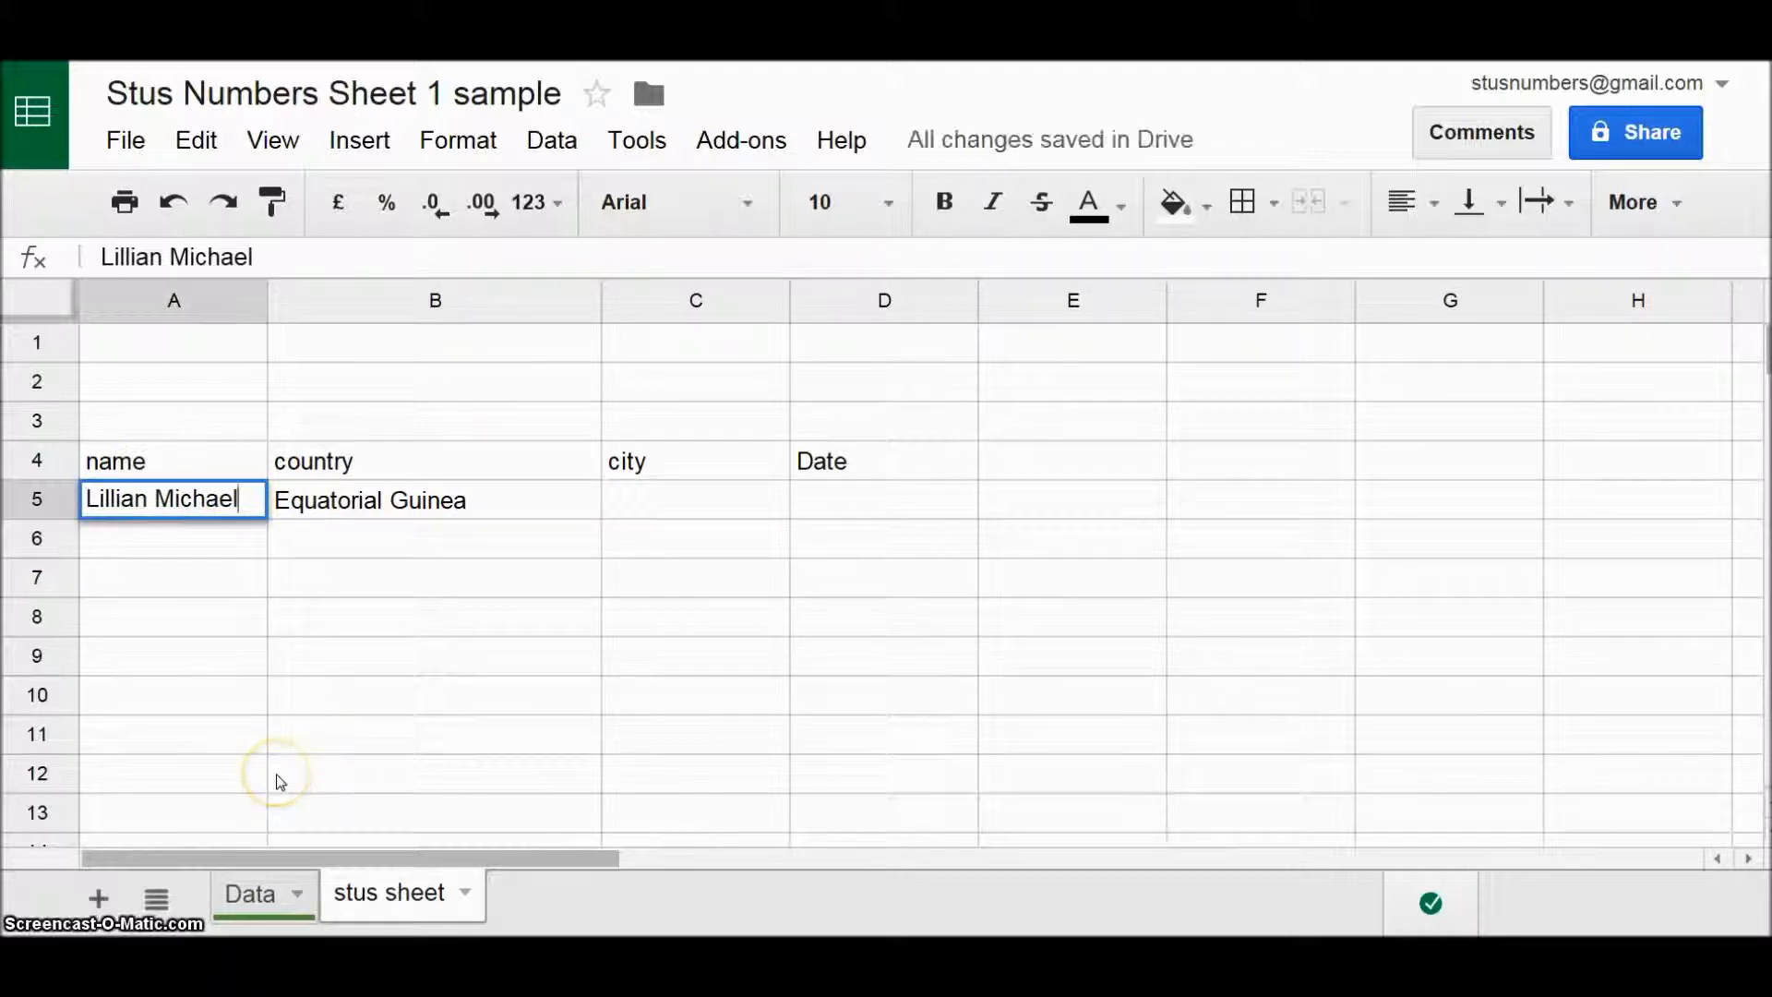
pyautogui.write('L')
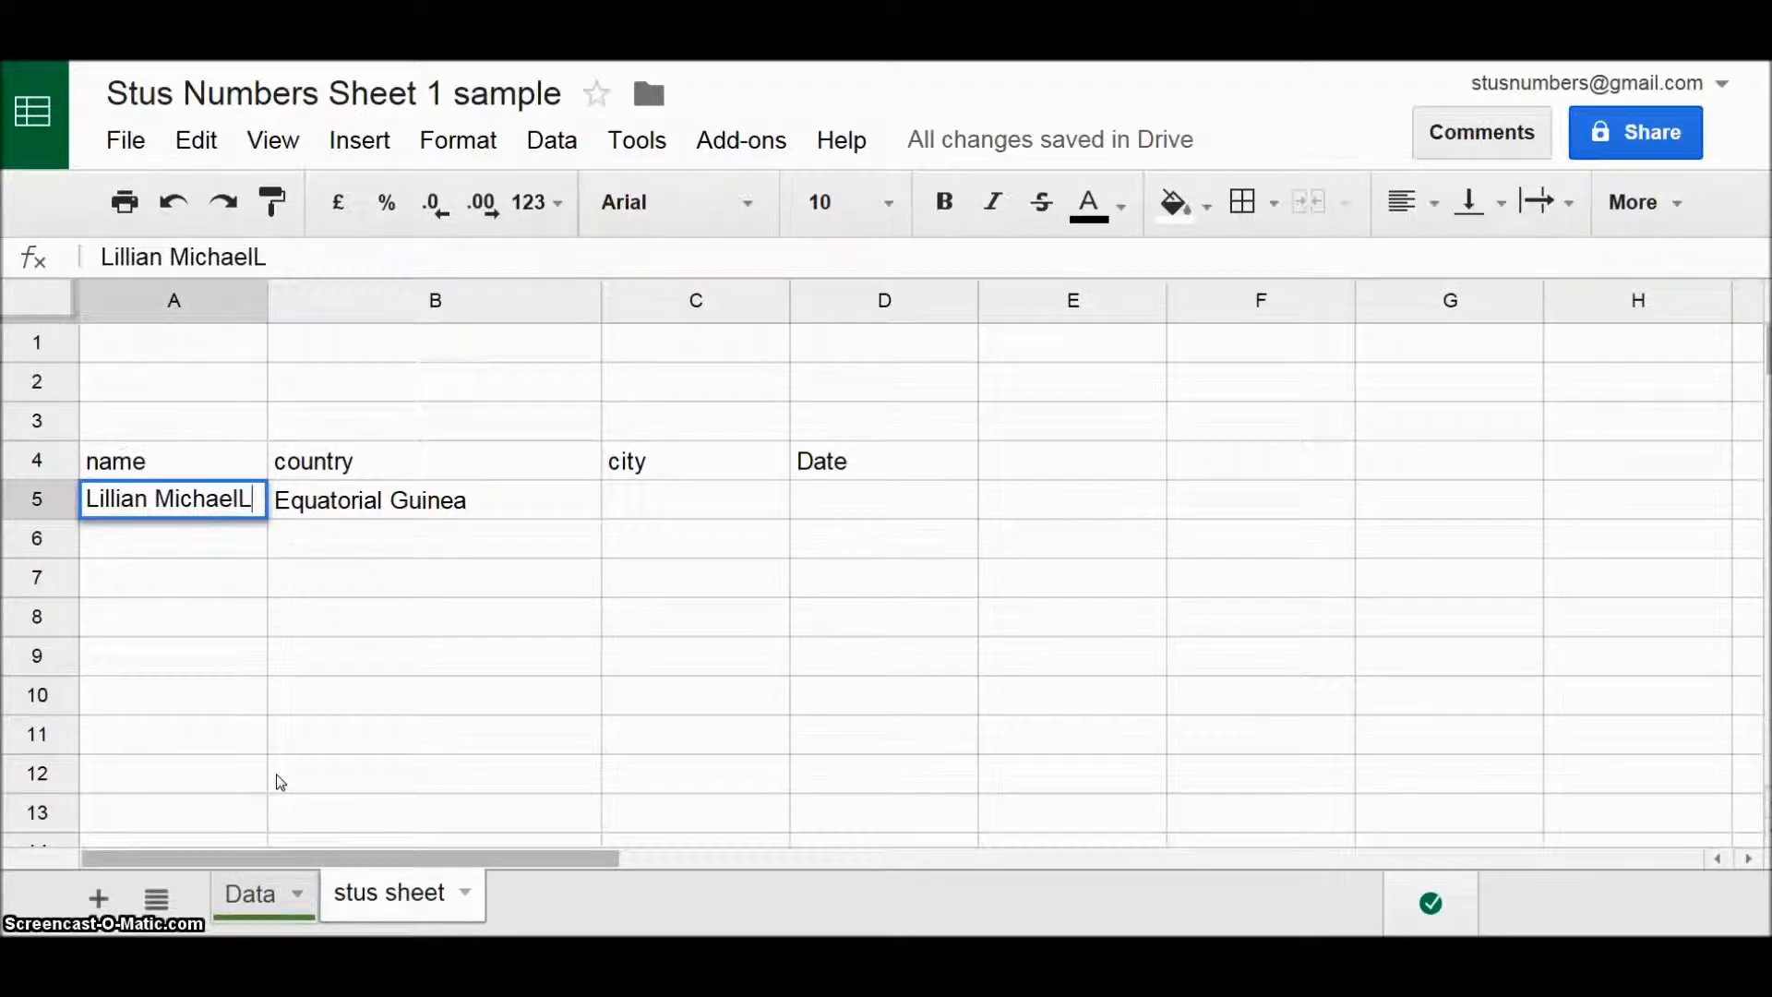
pyautogui.write('e')
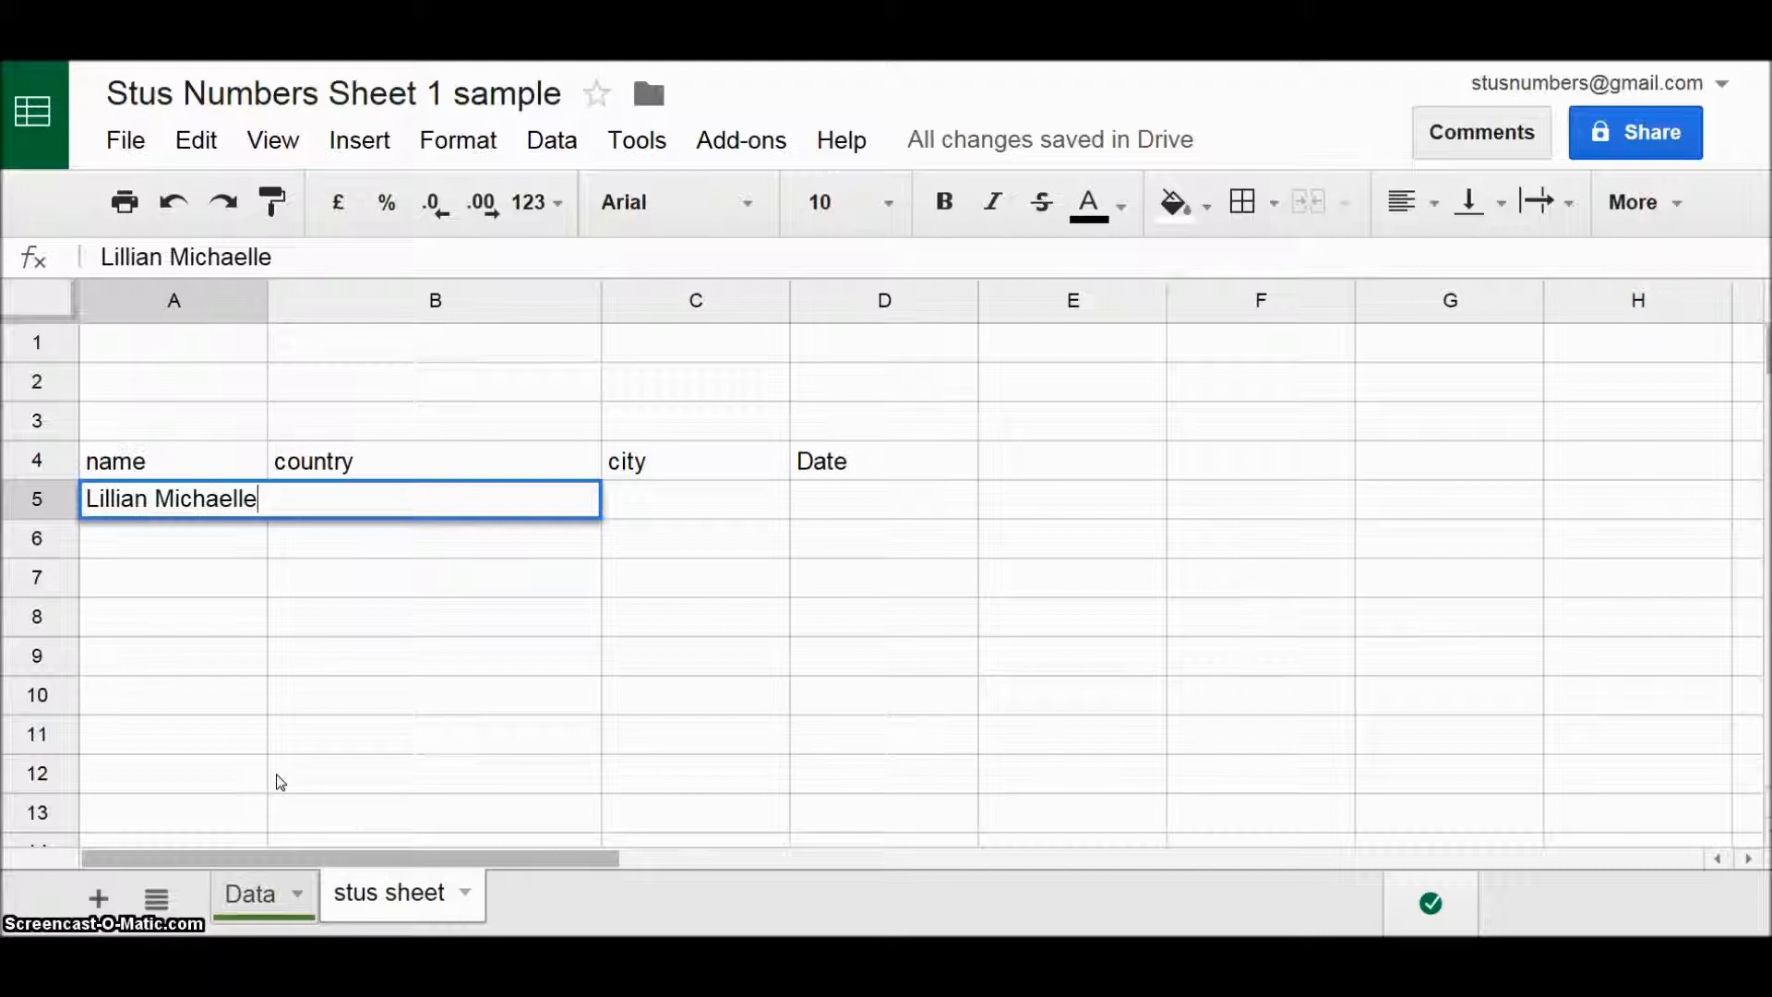
pyautogui.press('Return')
pyautogui.moveTo(266, 301); pyautogui.dragTo(329, 293)
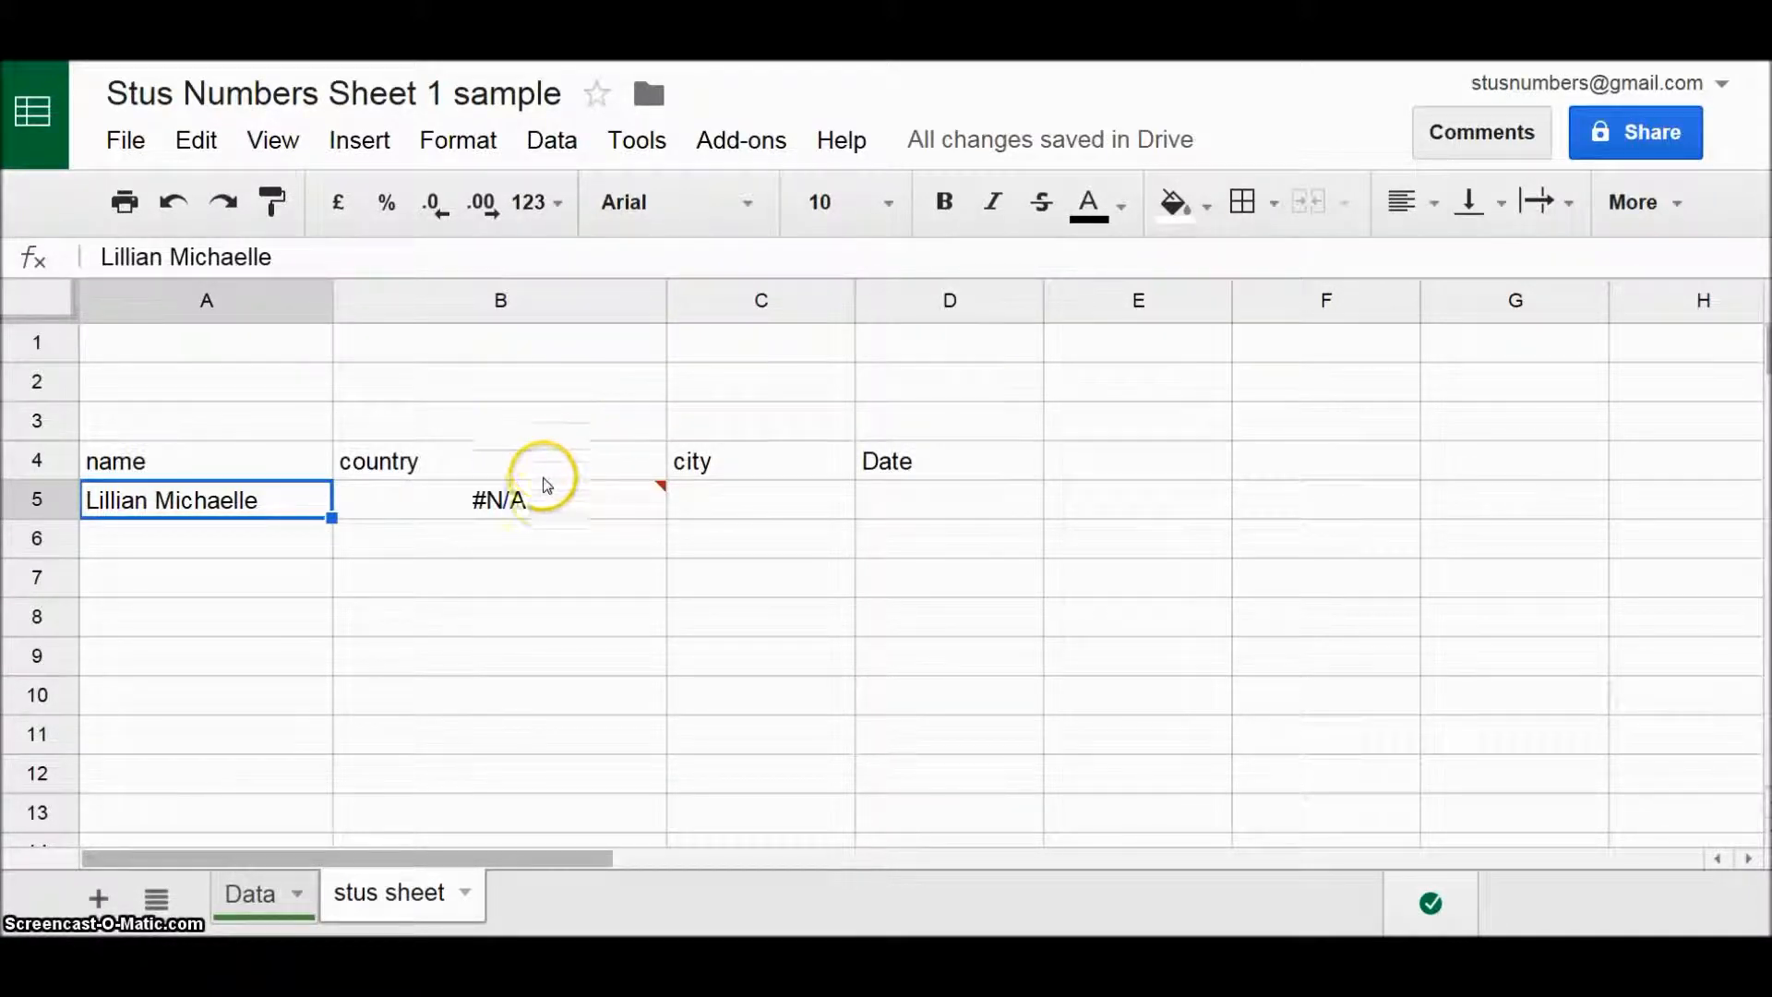
pyautogui.moveTo(547, 503)
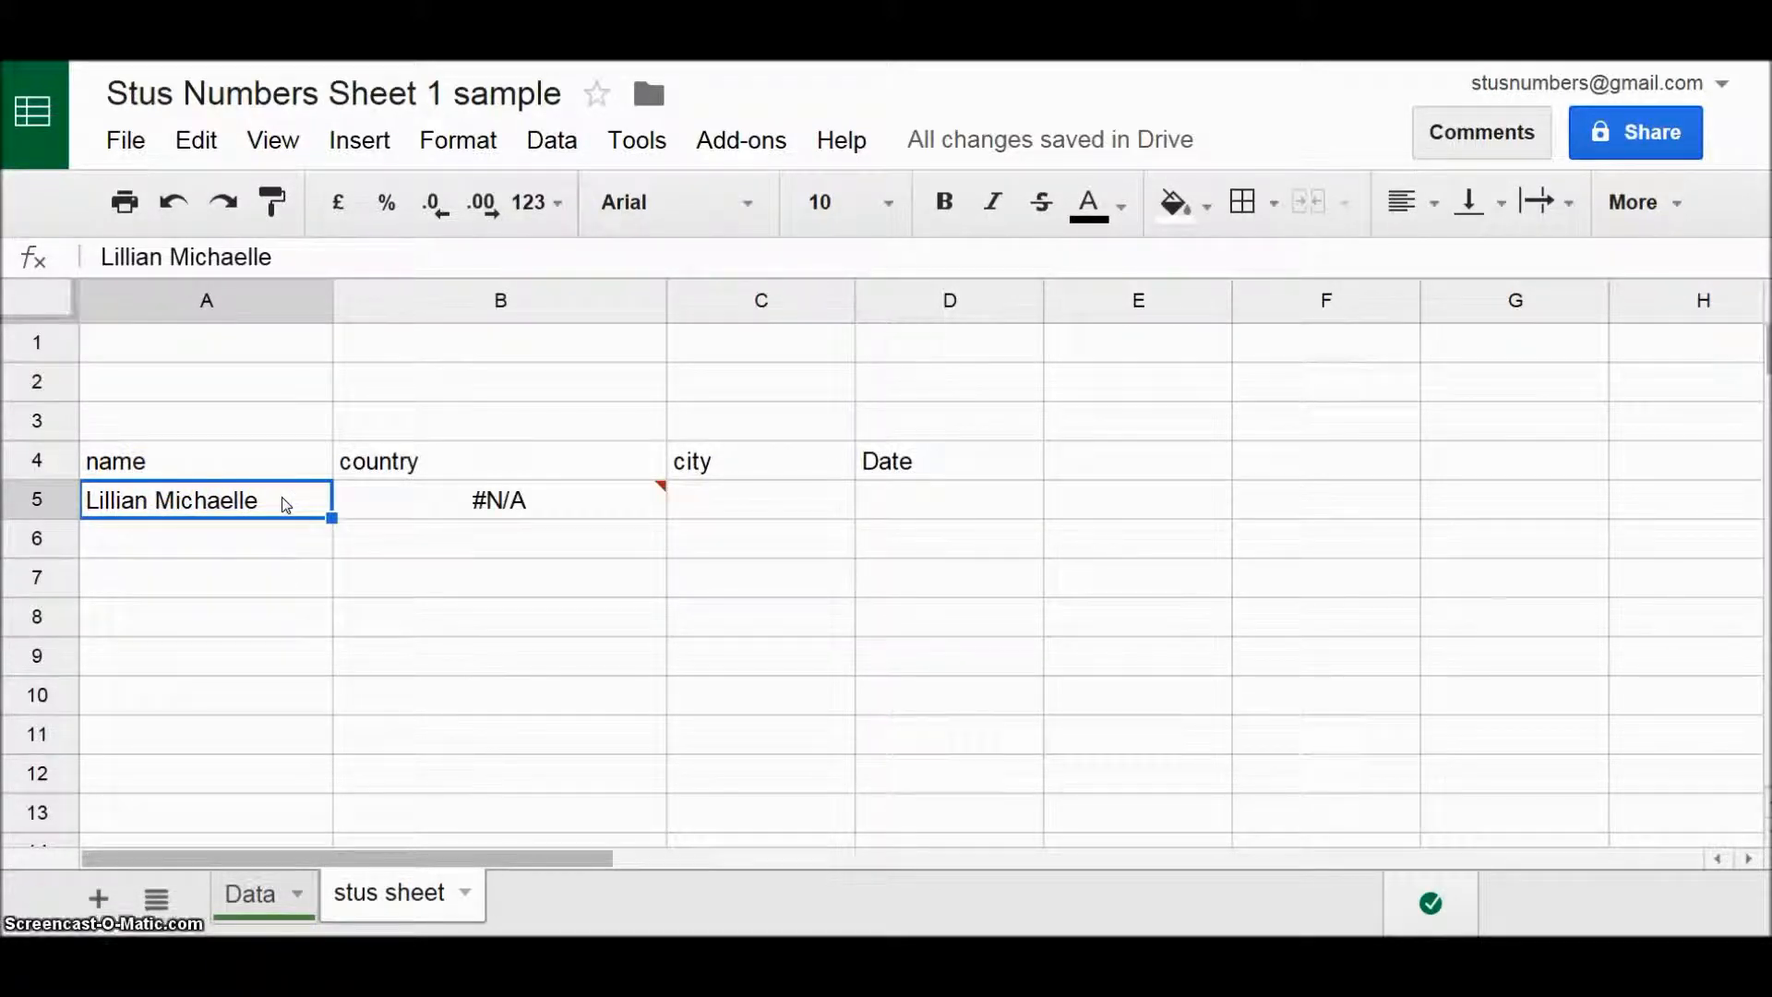
# - Undo the column A widening and the name change in A5, and select the country formula in B5
pyautogui.hotkey('ctrl', 'z')
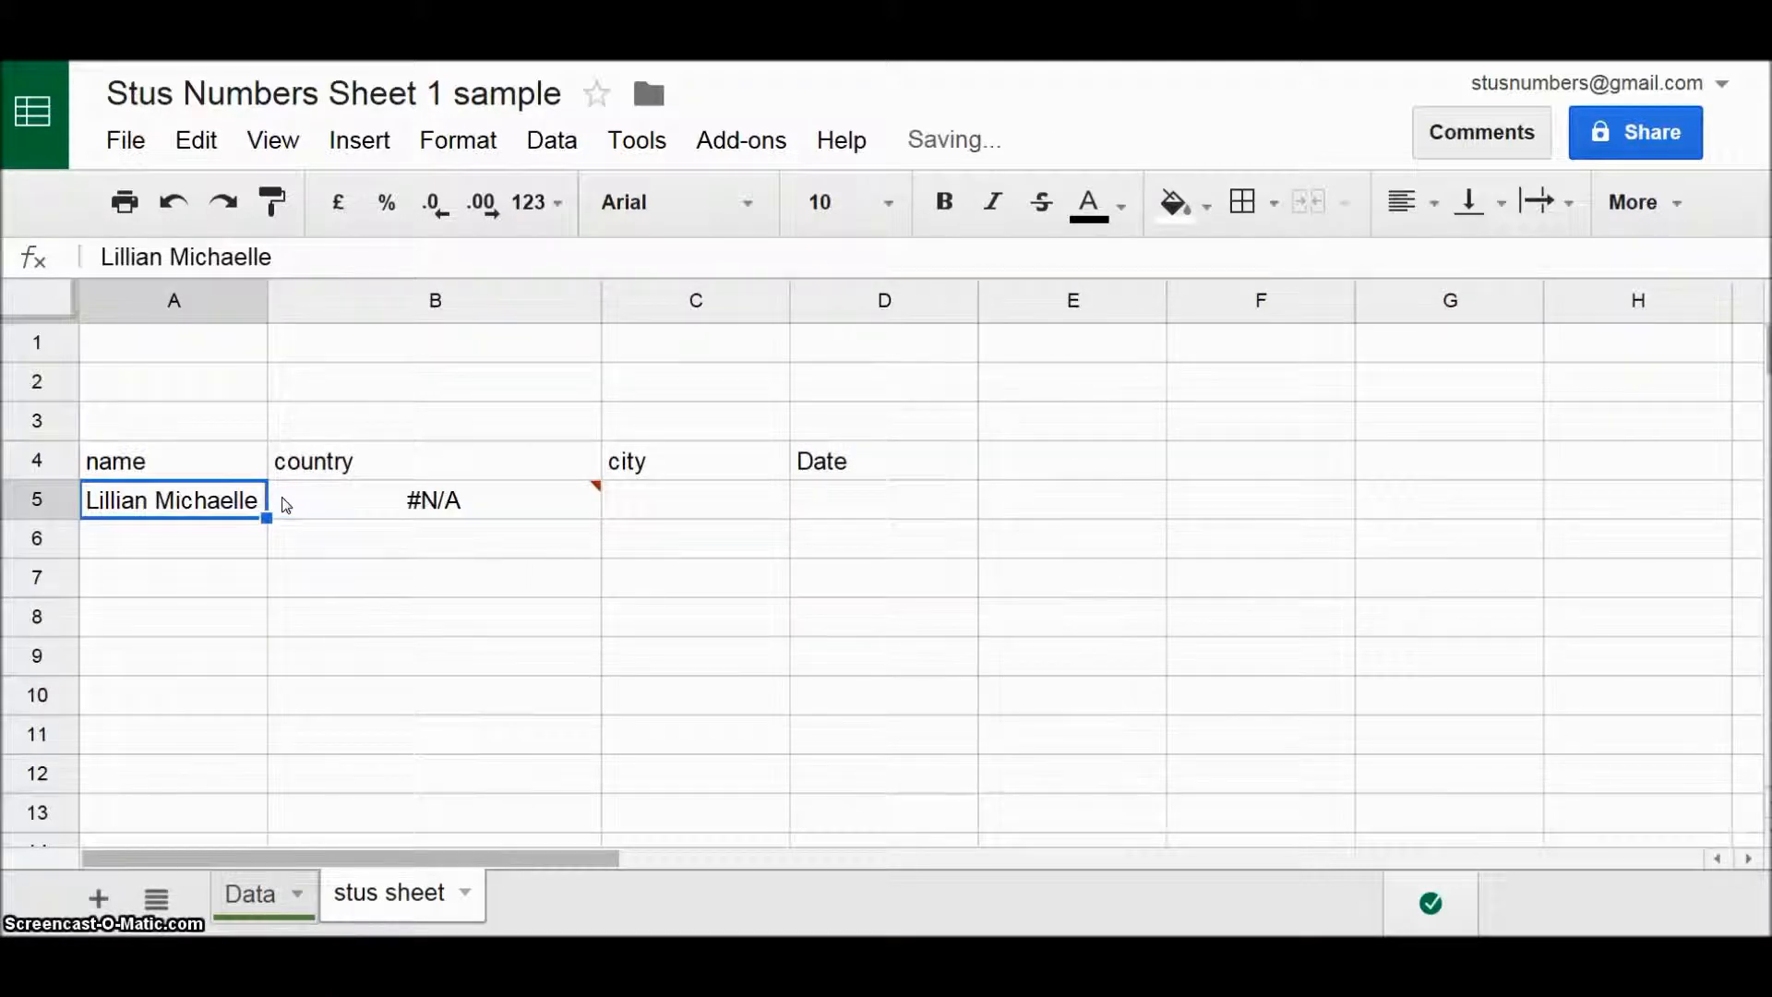
pyautogui.hotkey('ctrl', 'z')
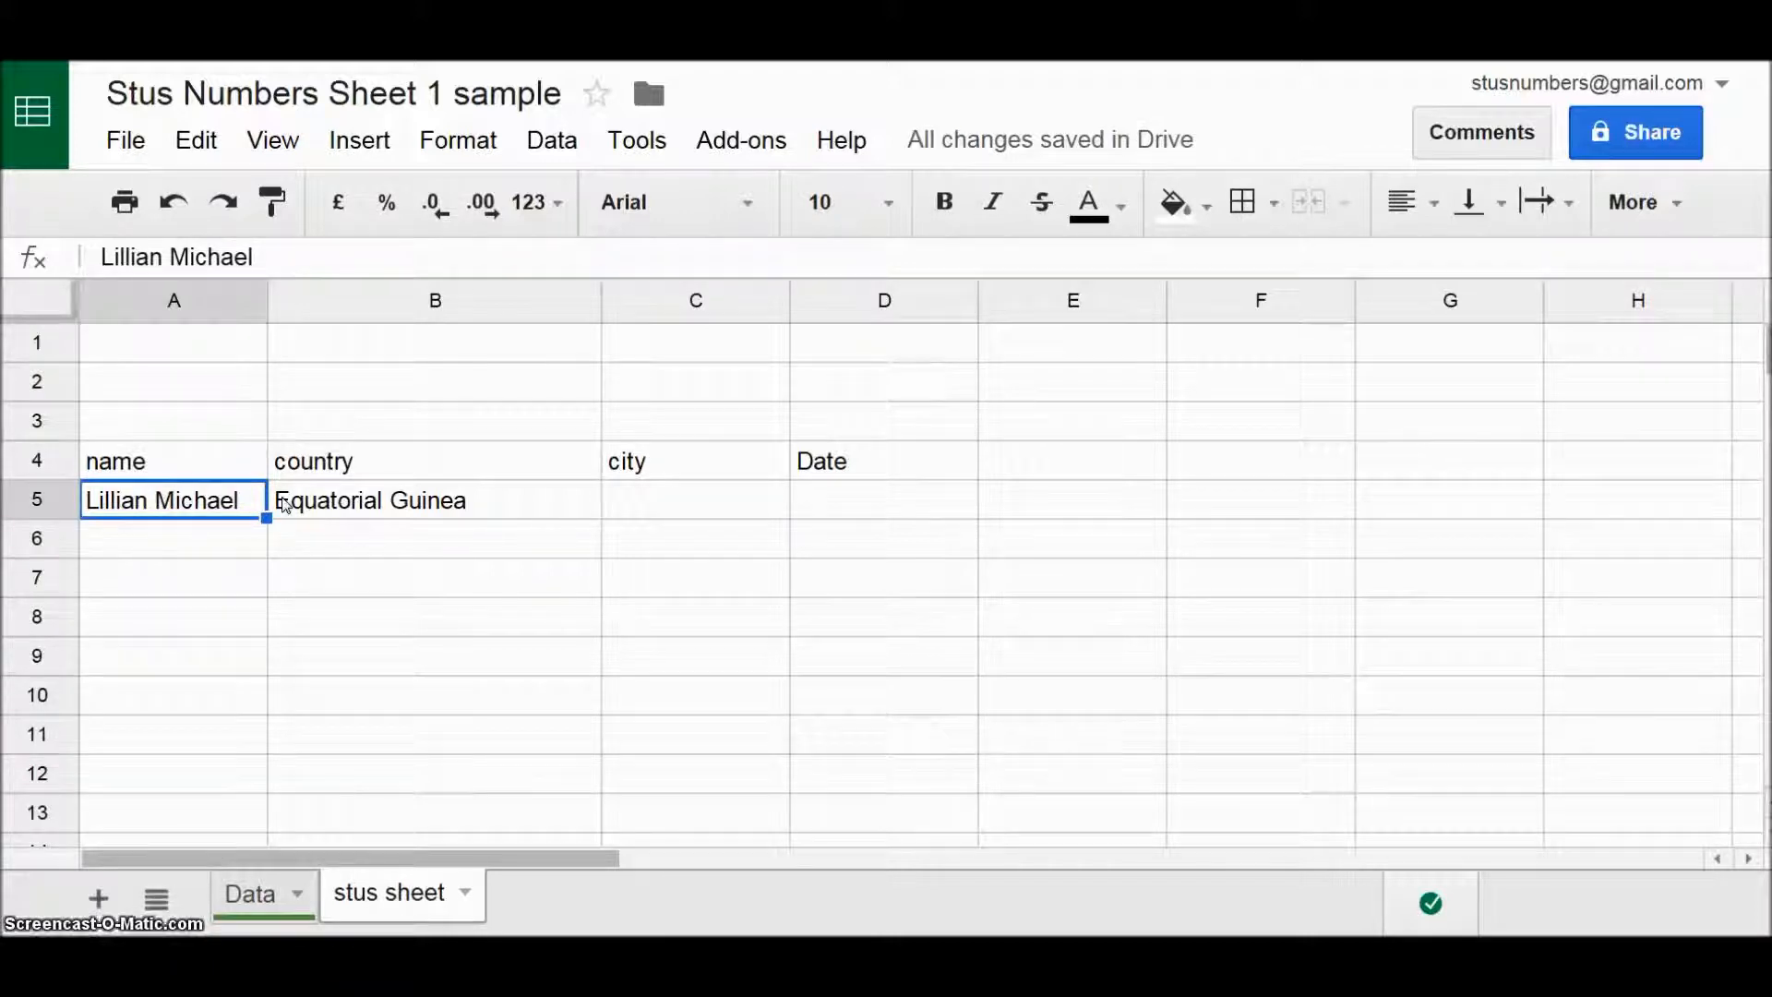
pyautogui.click(285, 503)
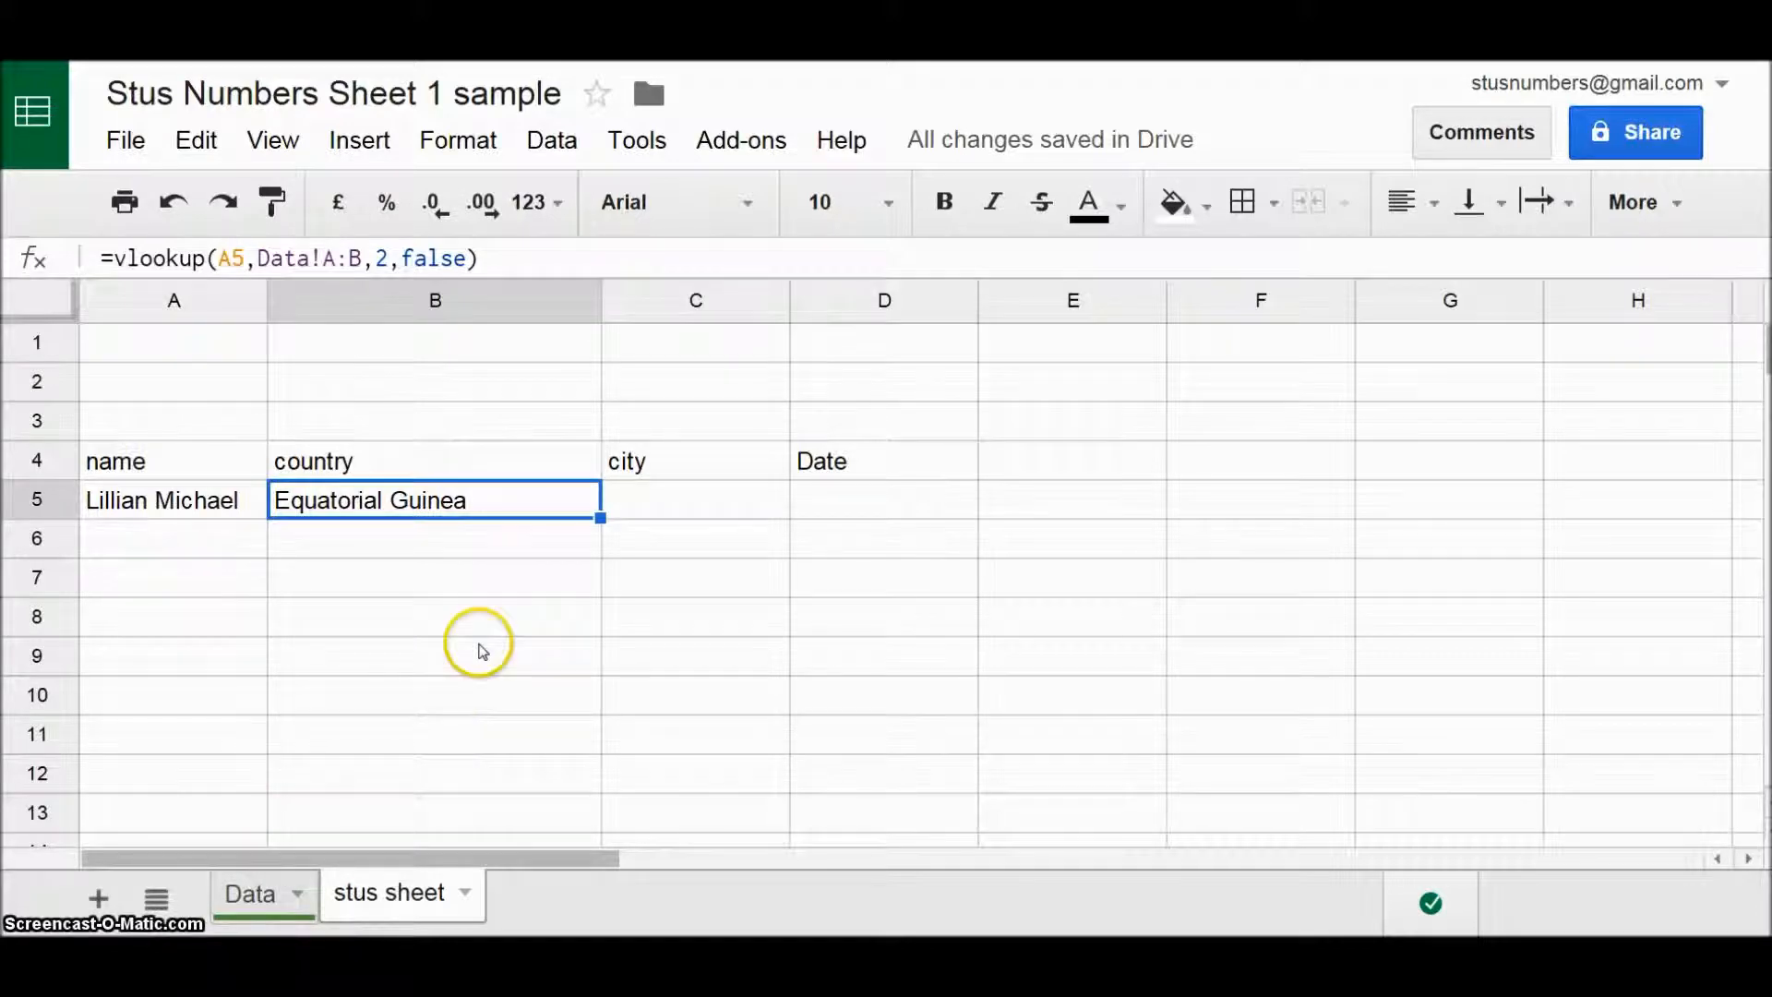
# - Fill the B5 formula across into C5 and compare the references in the two cells
pyautogui.click(277, 897)
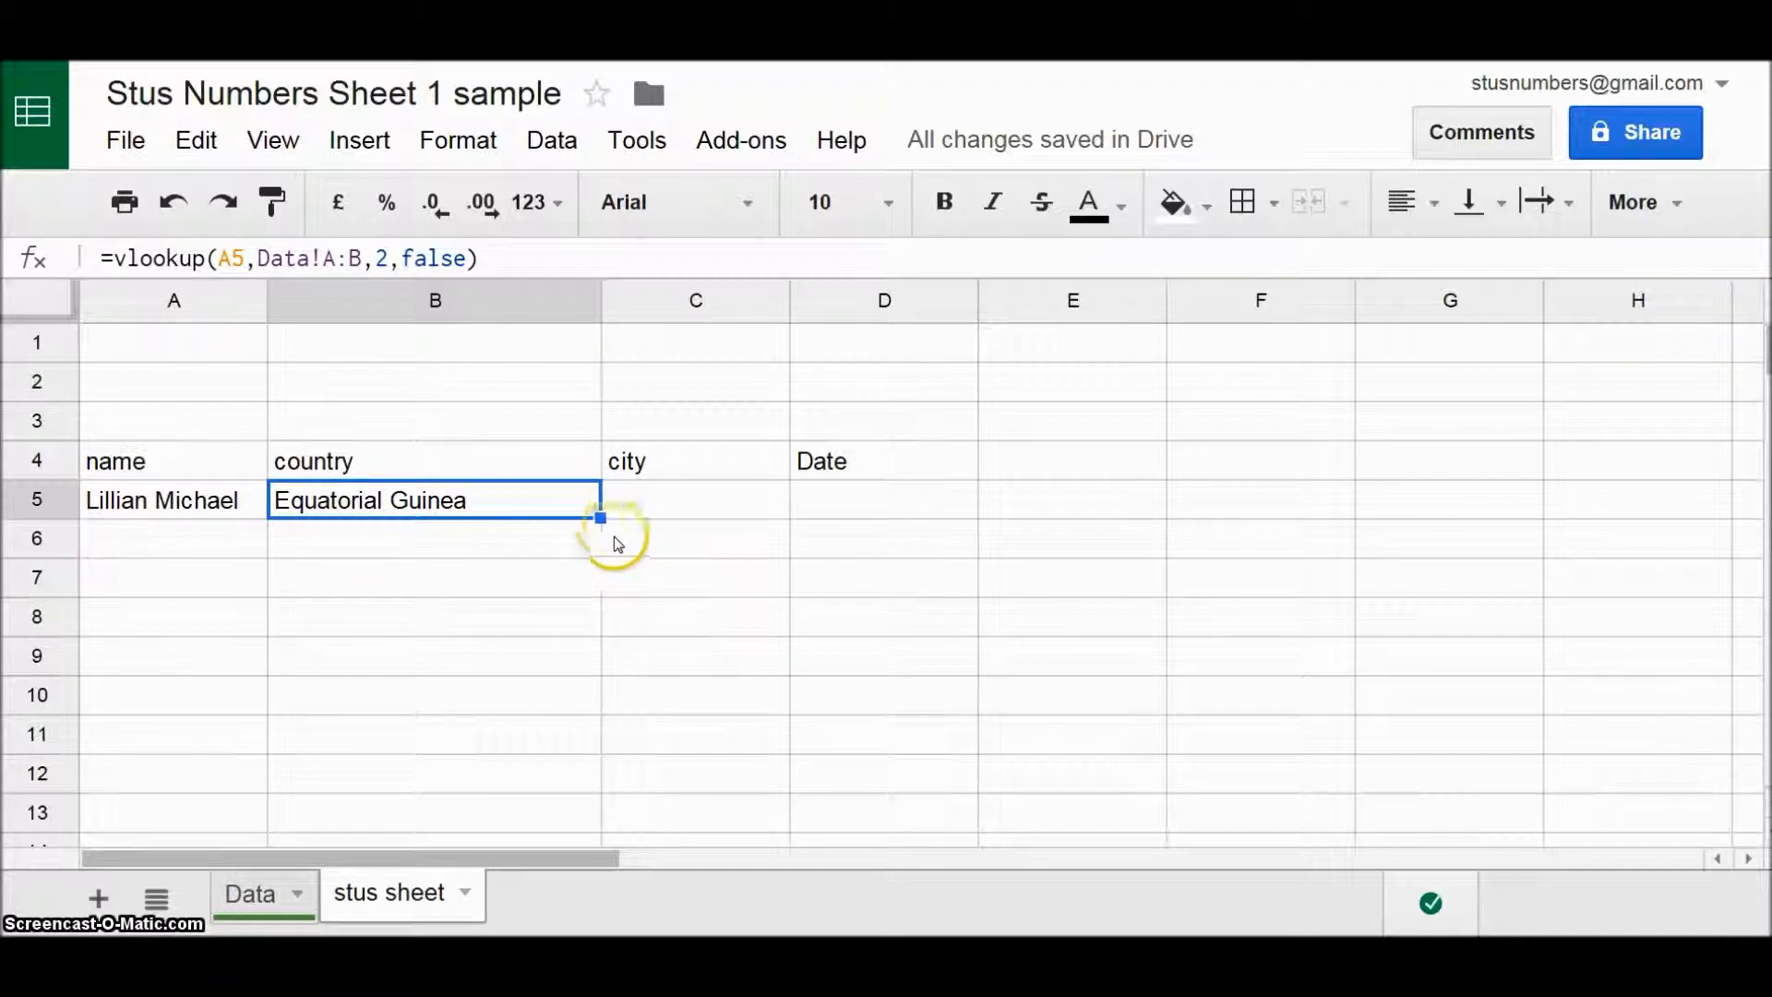
pyautogui.moveTo(600, 516); pyautogui.dragTo(719, 502)
pyautogui.click(722, 503)
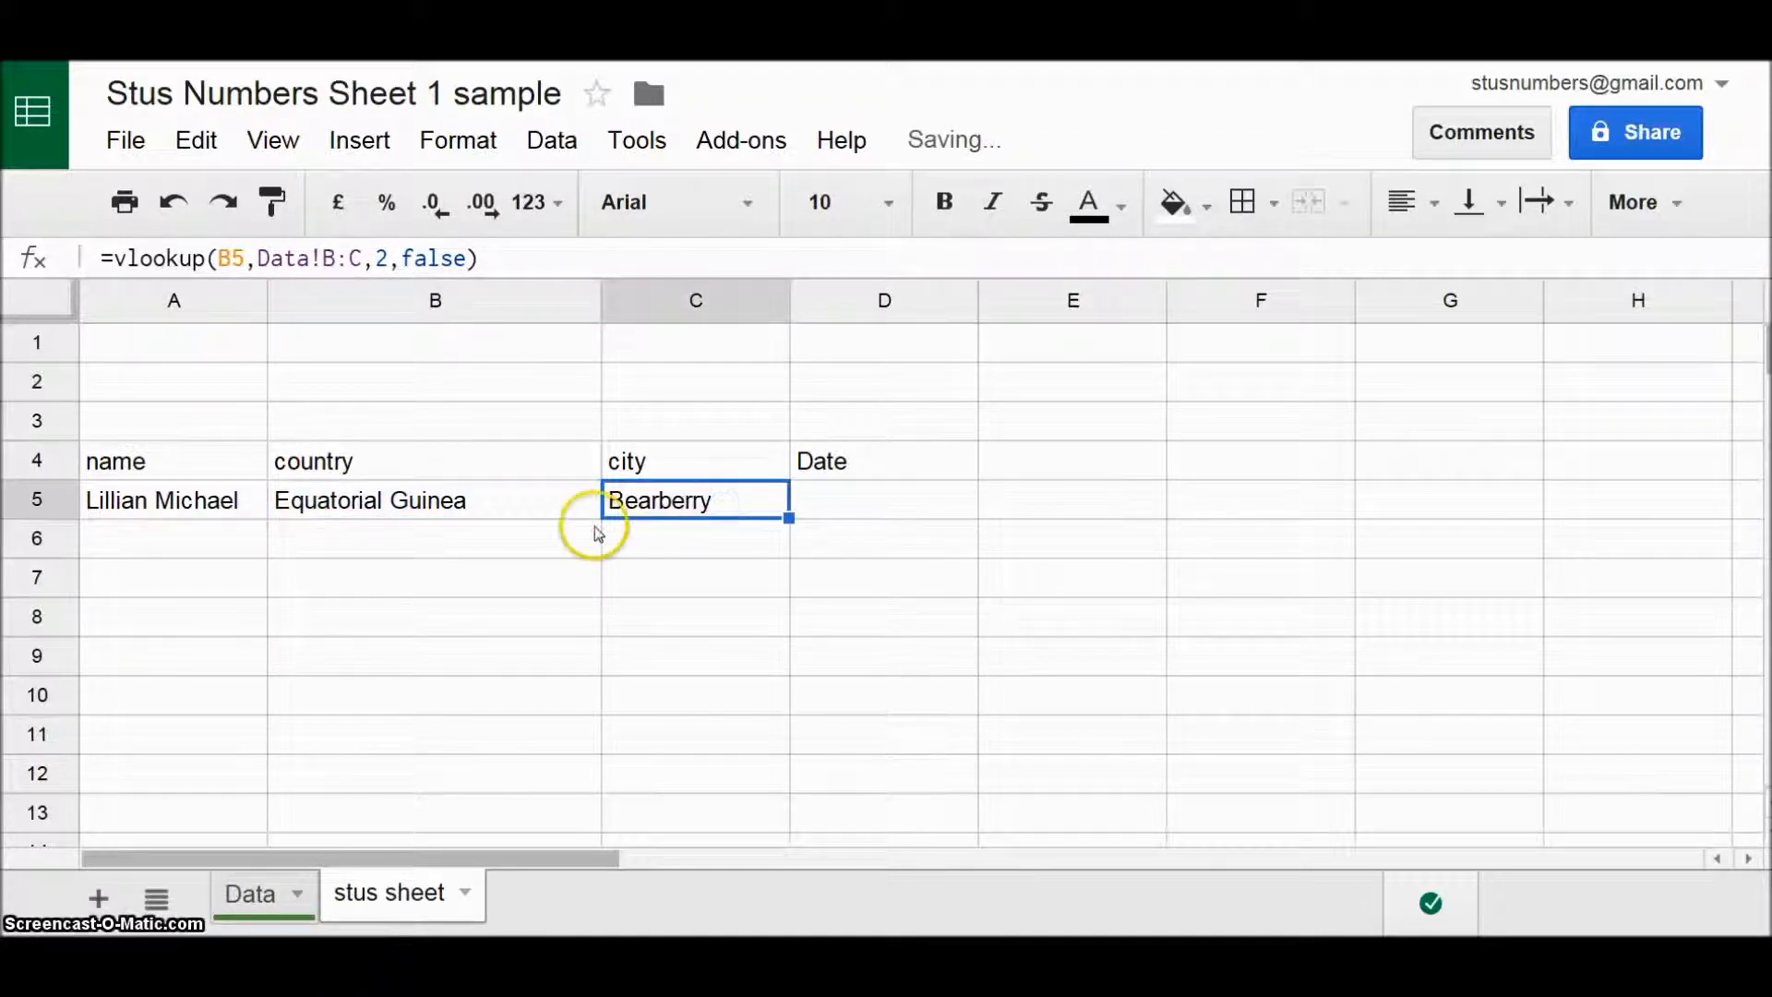
pyautogui.press('Left')
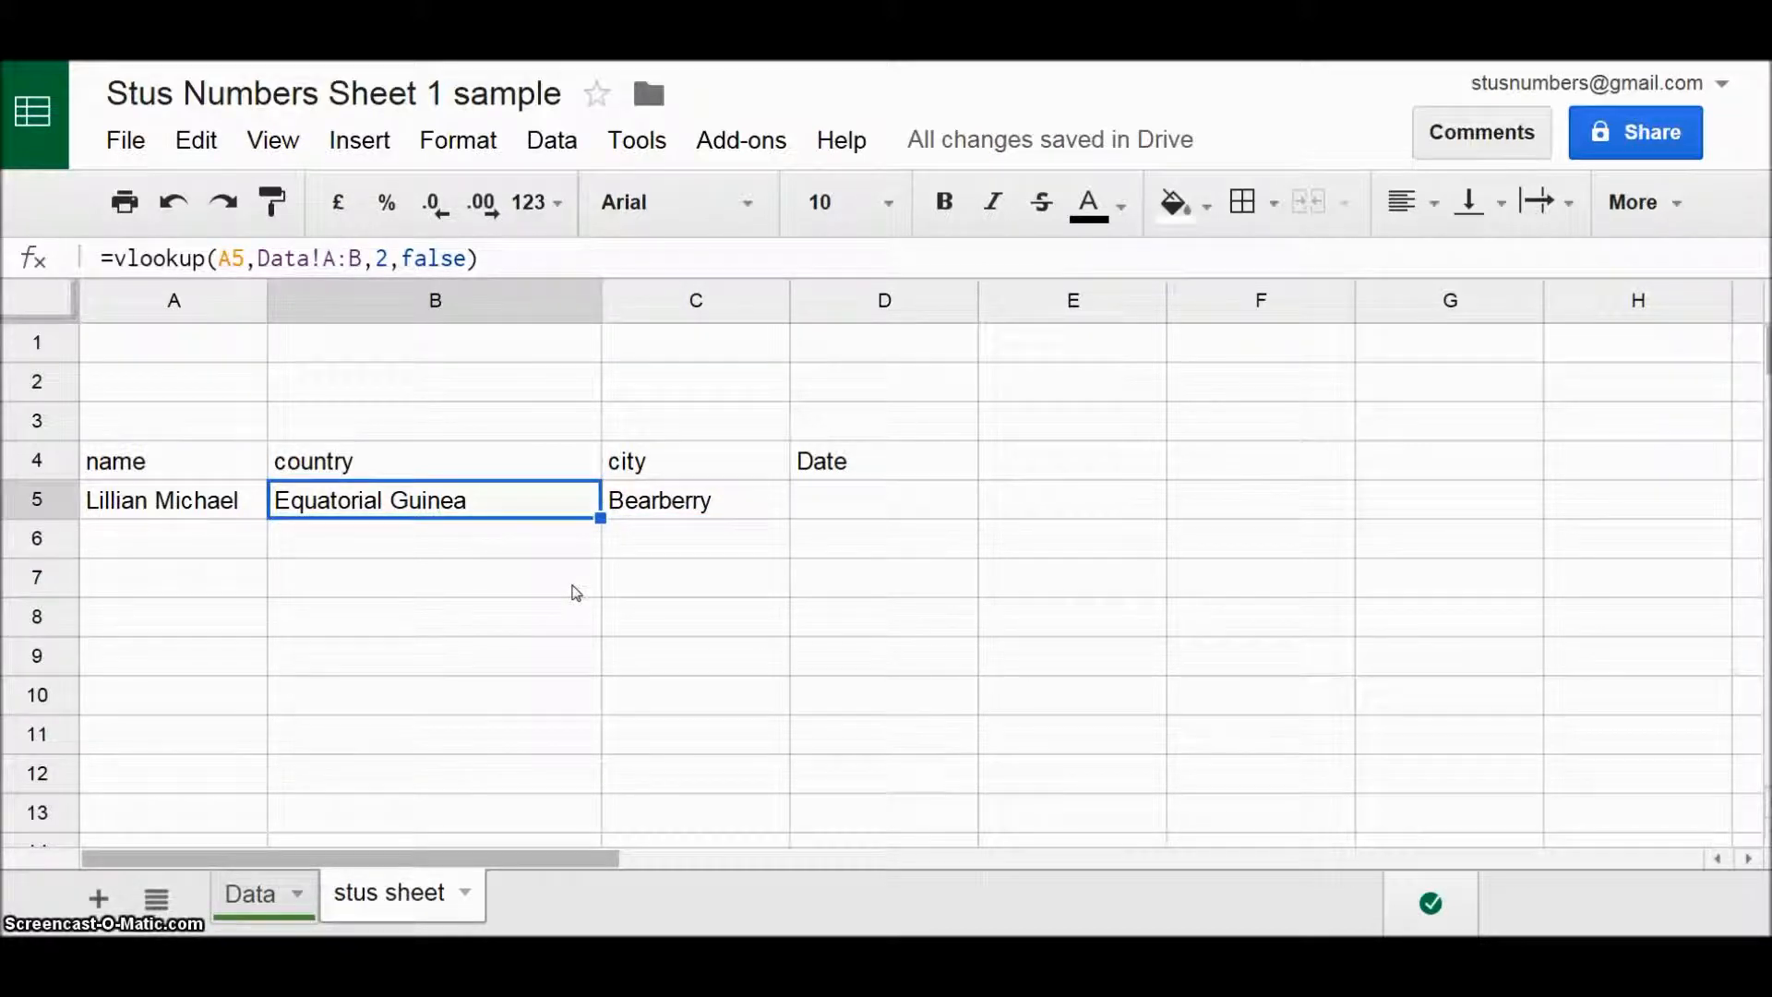
pyautogui.press('Right')
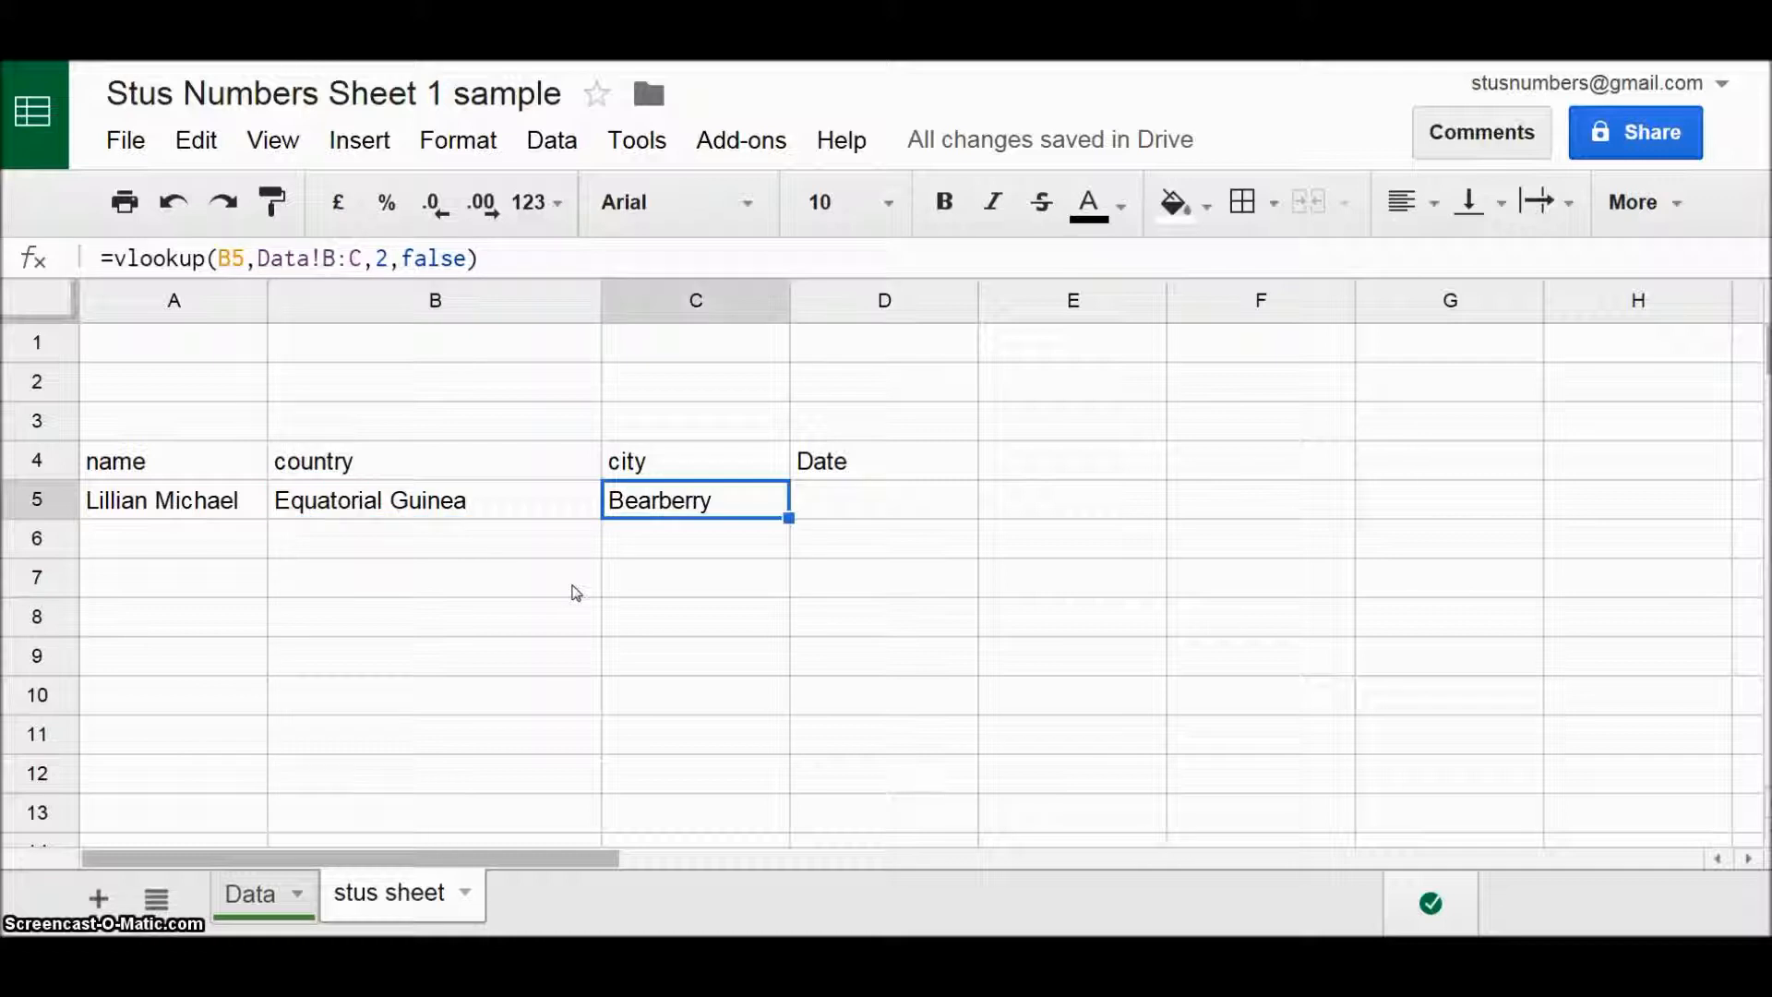
pyautogui.press('Left')
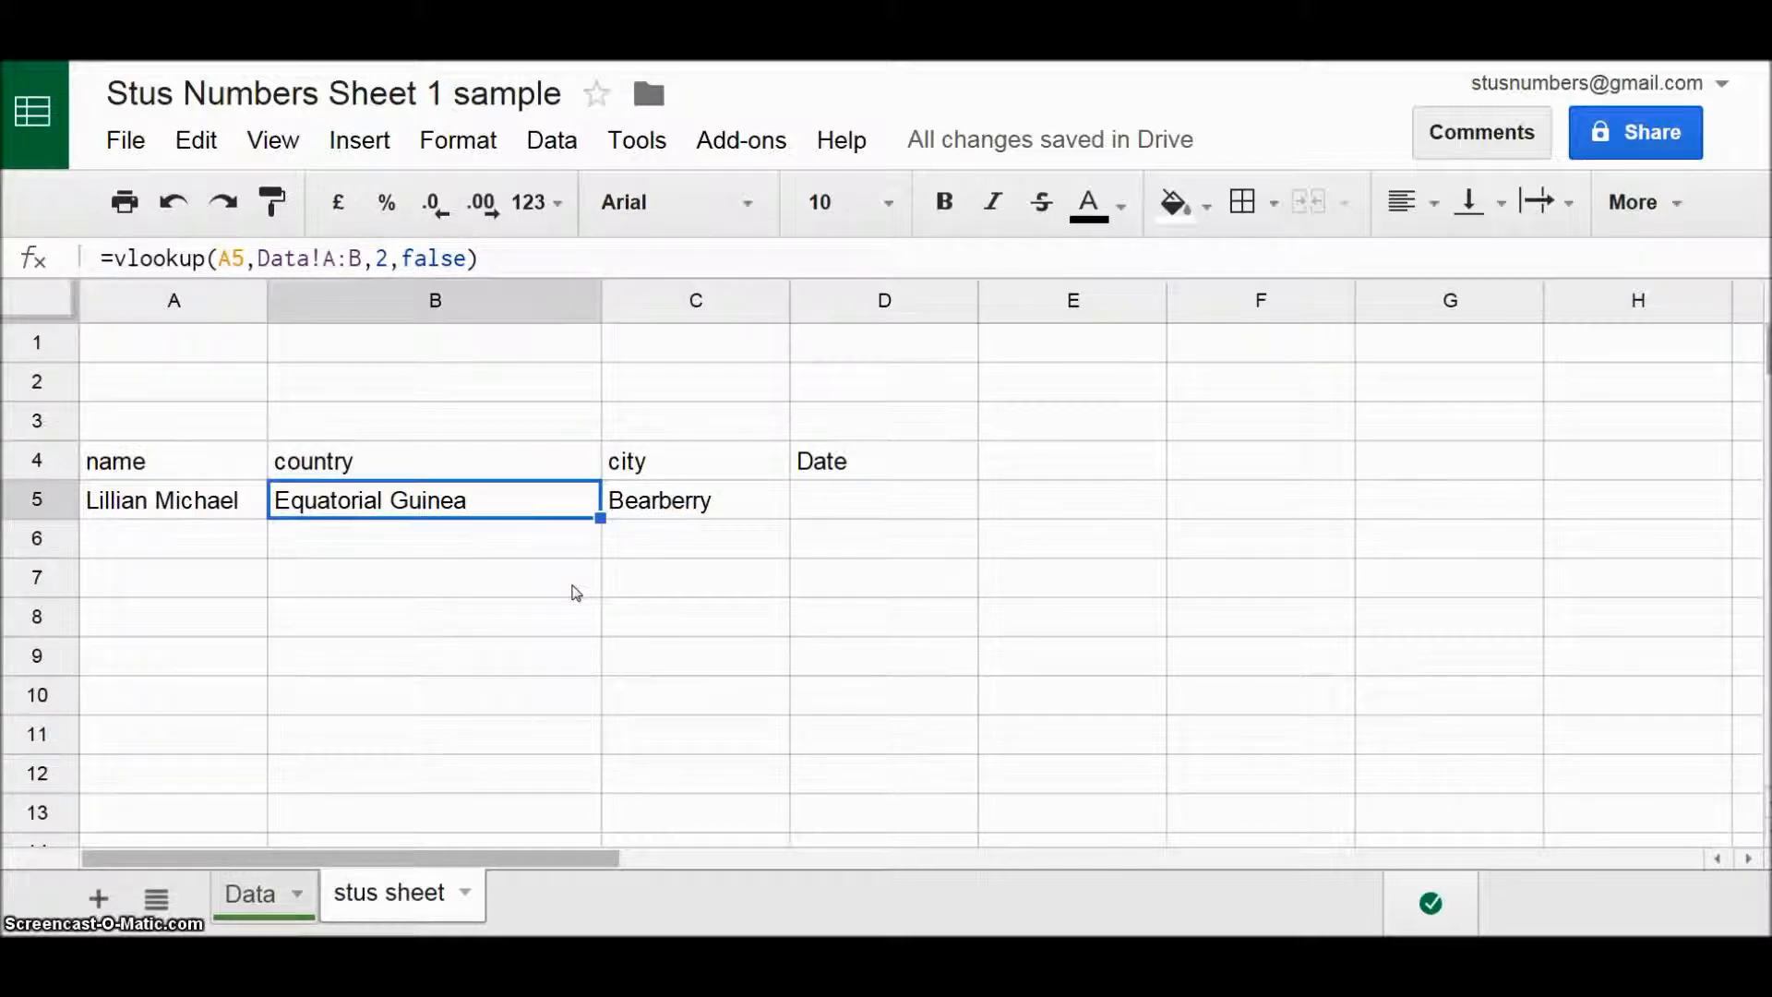
pyautogui.press('Right')
pyautogui.press('Left')
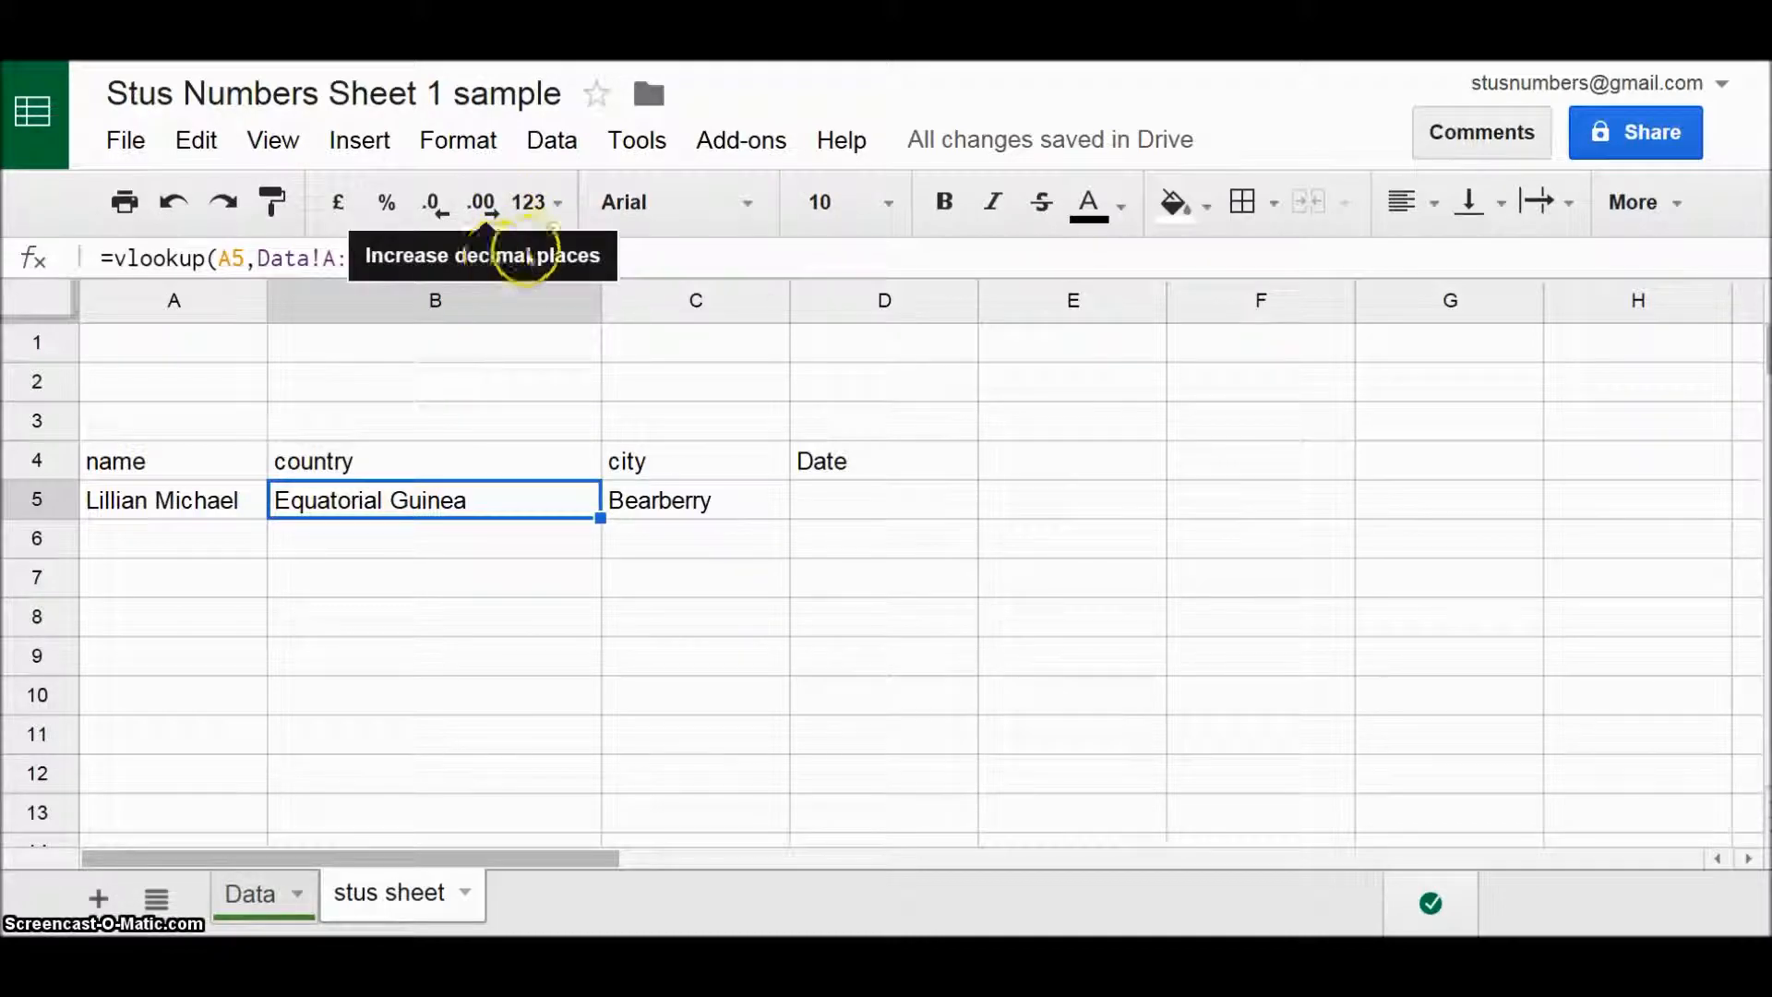
# - Copy the full VLOOKUP formula text from B5, leaving the cell unedited
pyautogui.click(545, 259)
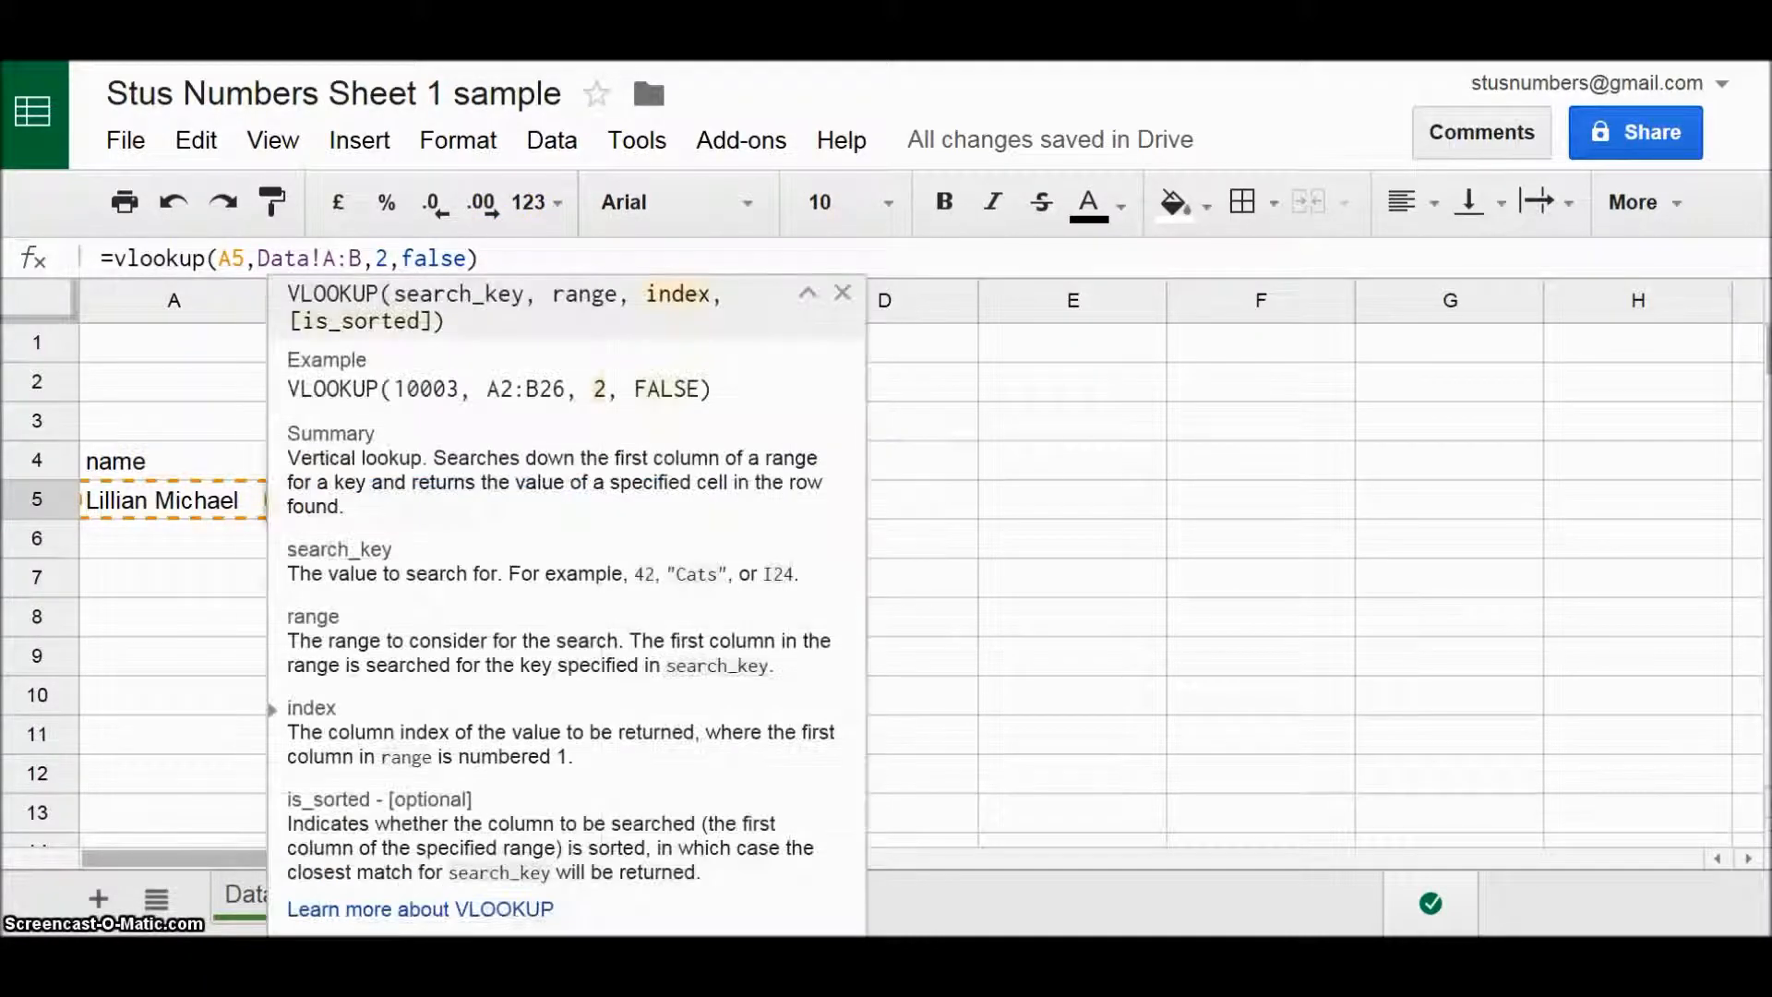
pyautogui.press('Escape')
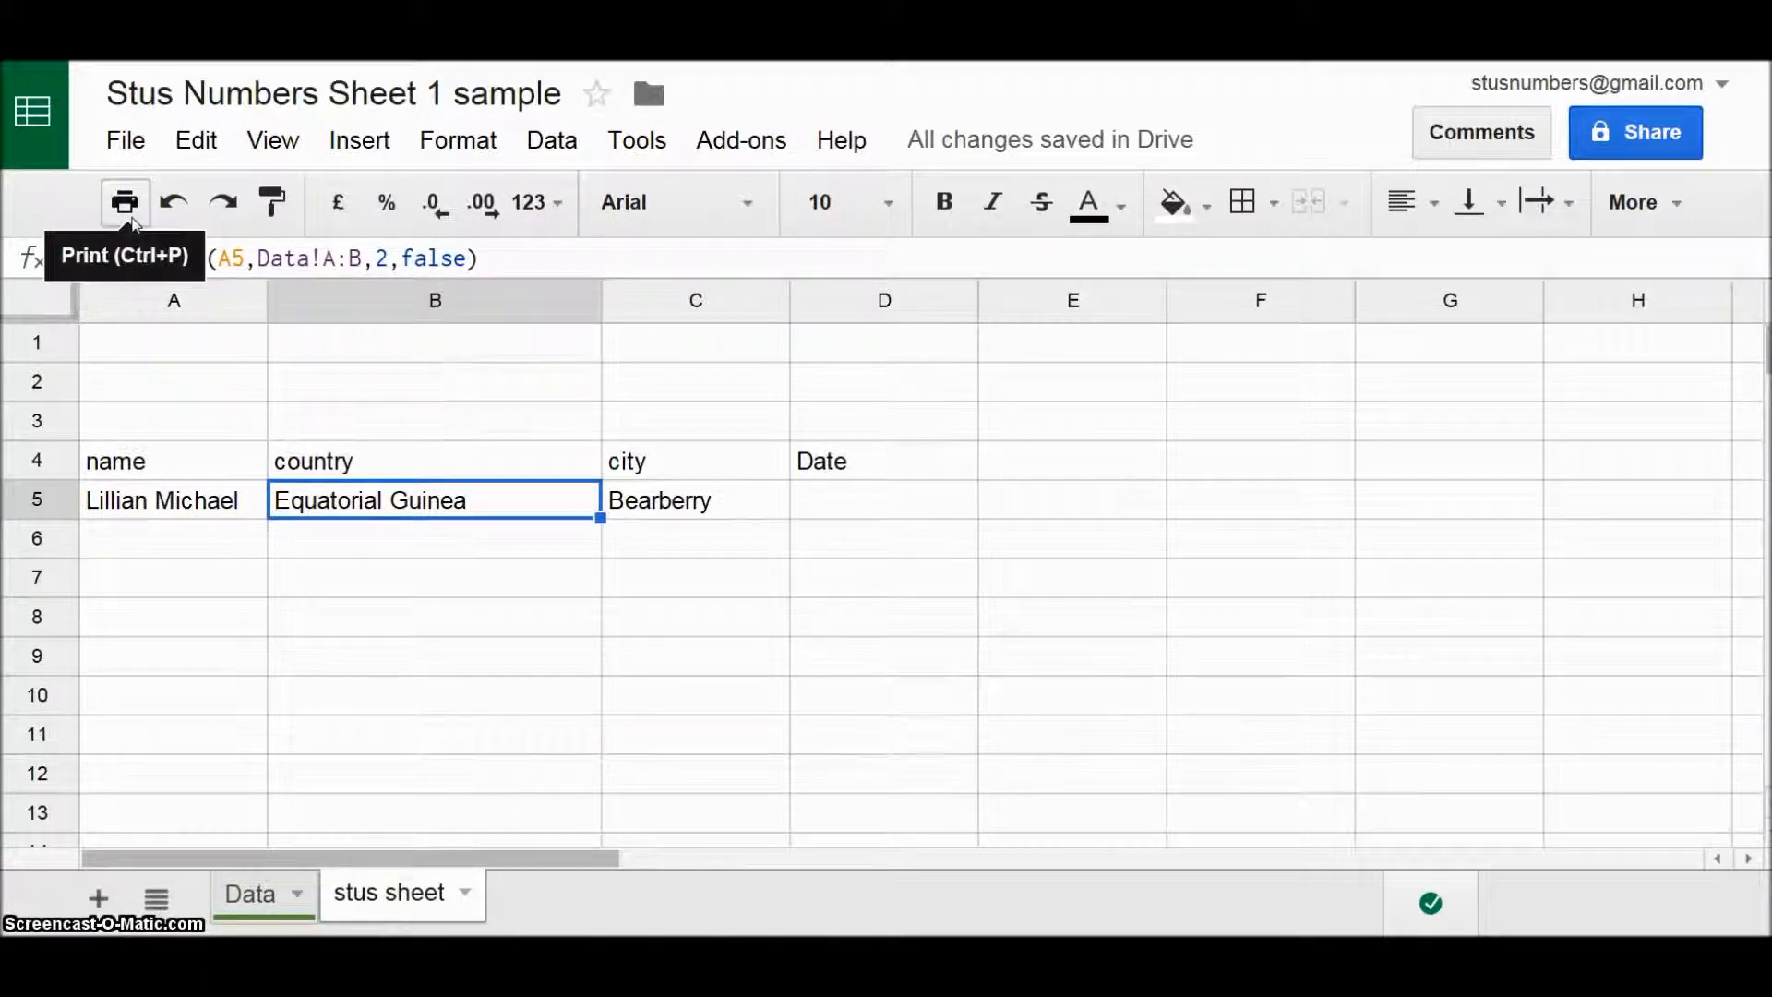
pyautogui.click(129, 212)
pyautogui.press('Escape')
pyautogui.click(512, 258)
pyautogui.hotkey('ctrl', 'a')
pyautogui.hotkey('ctrl', 'c')
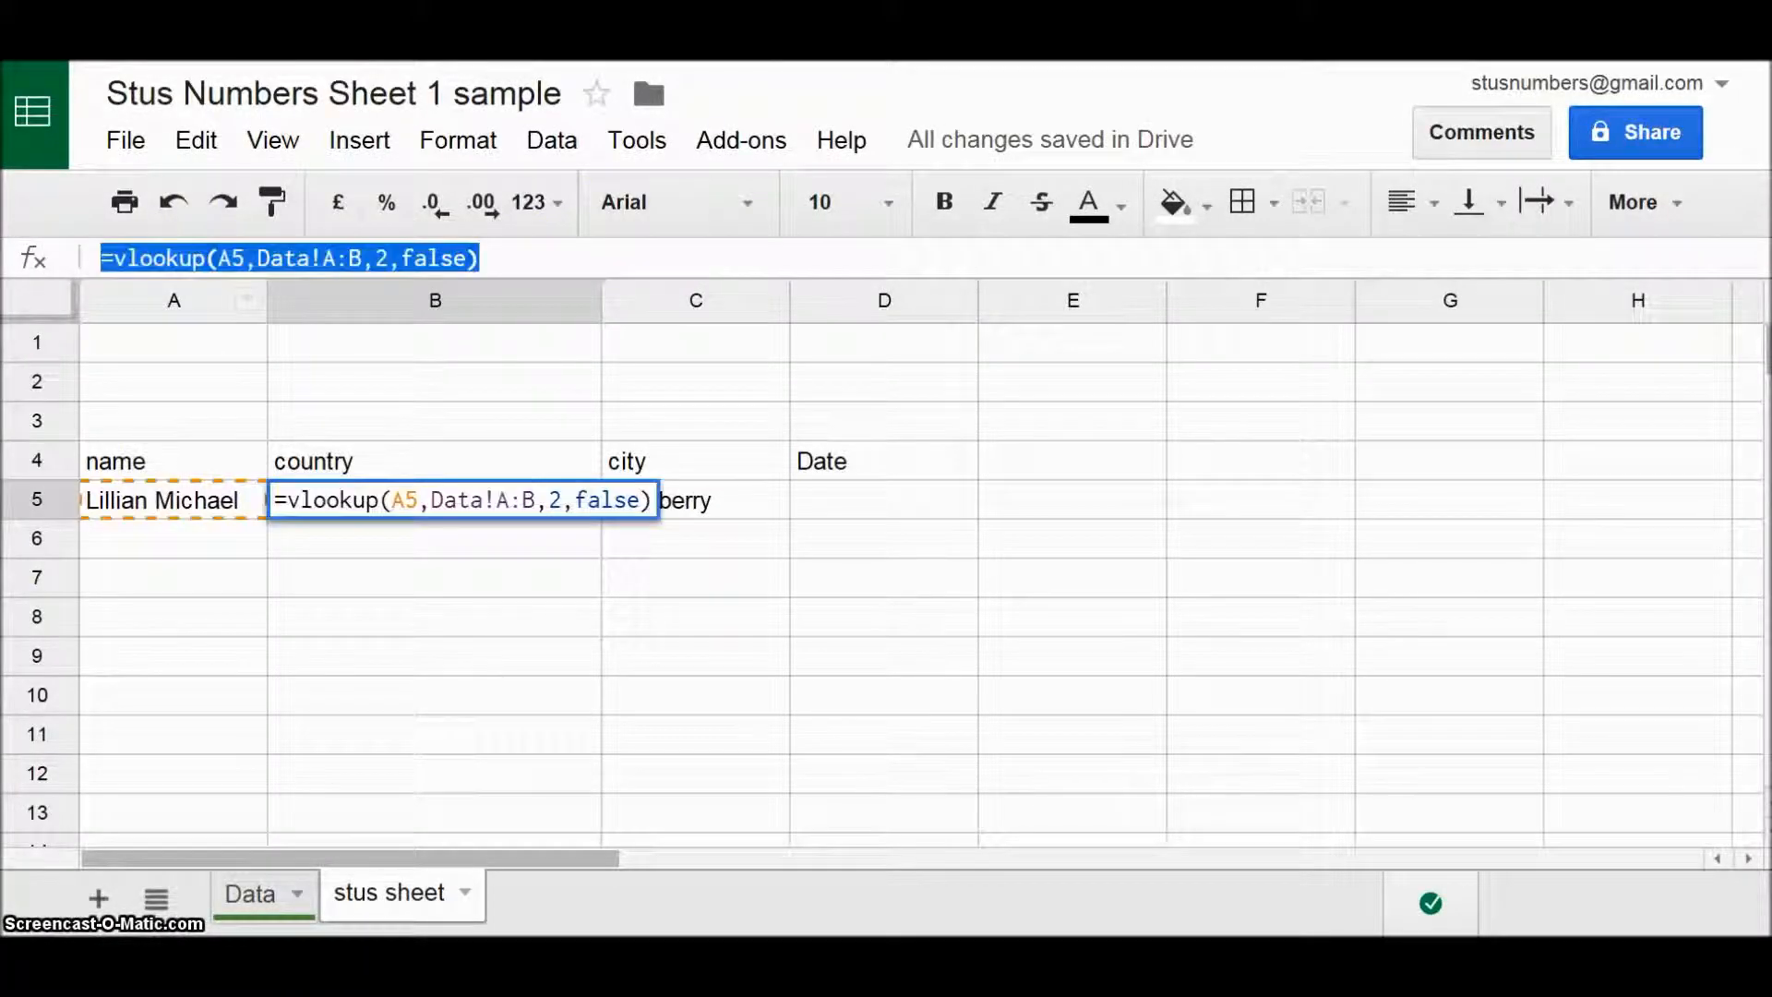
pyautogui.press('Escape')
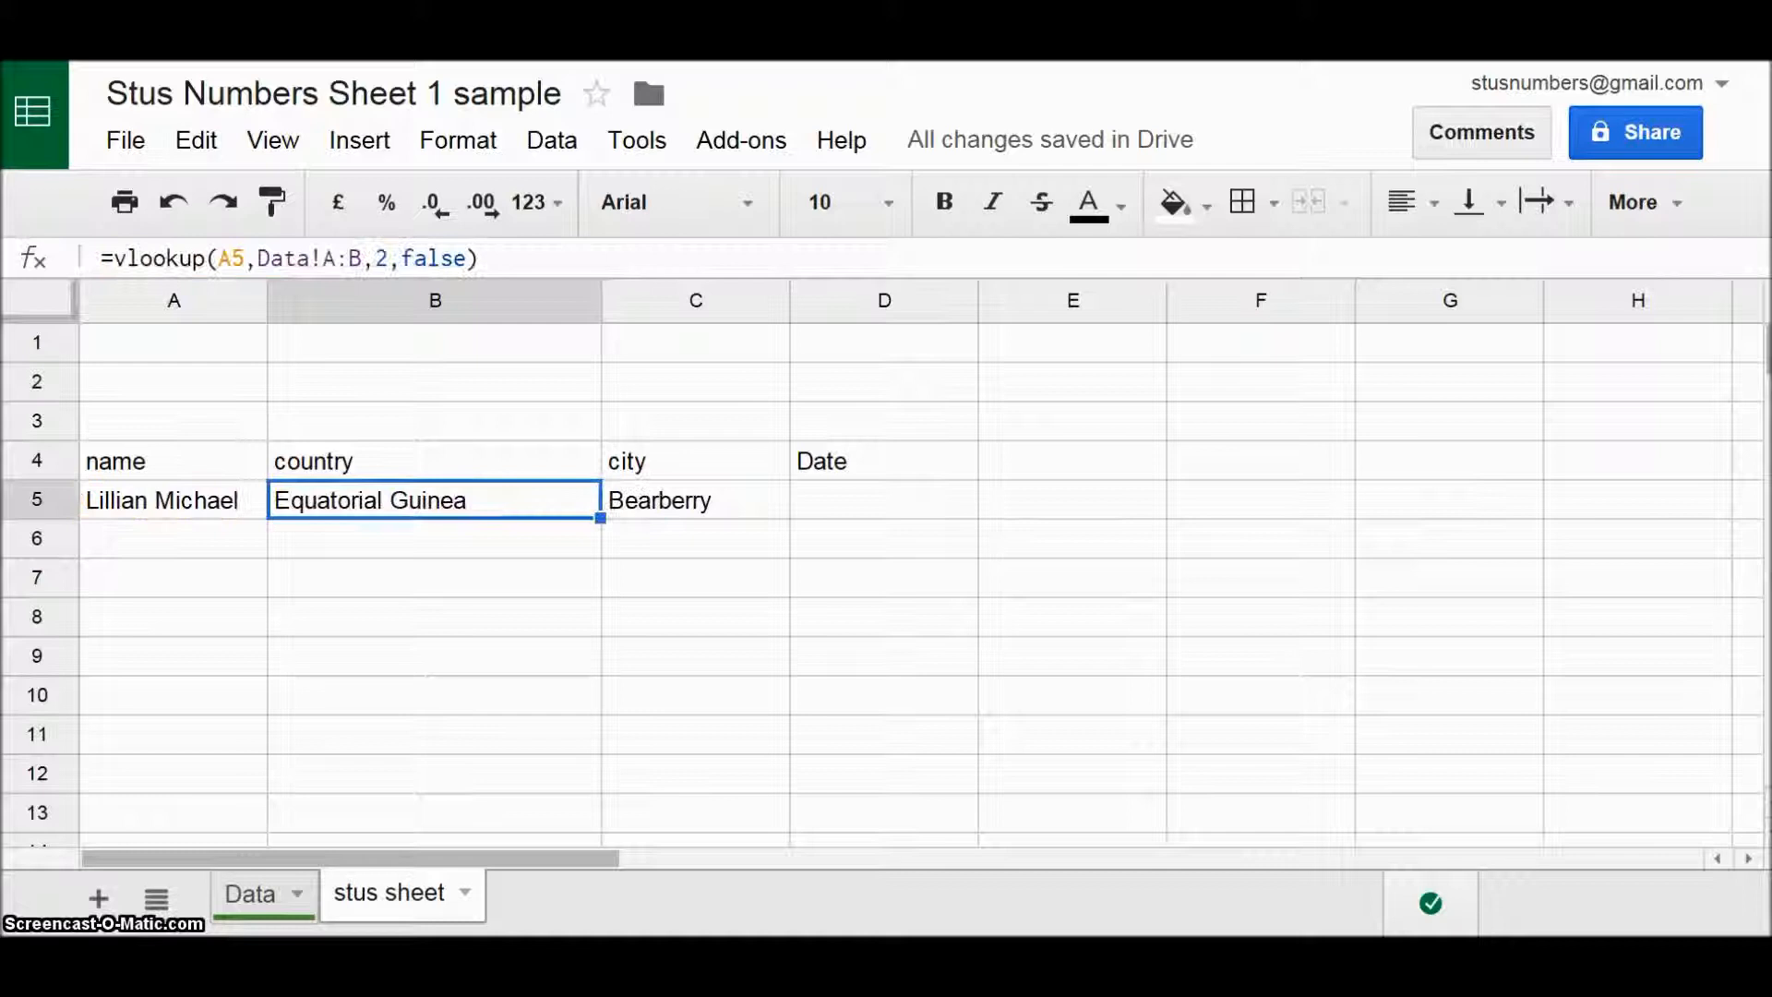
# - Paste the copied VLOOKUP formula into the city cell C5 and the Date cell D5
pyautogui.click(720, 503)
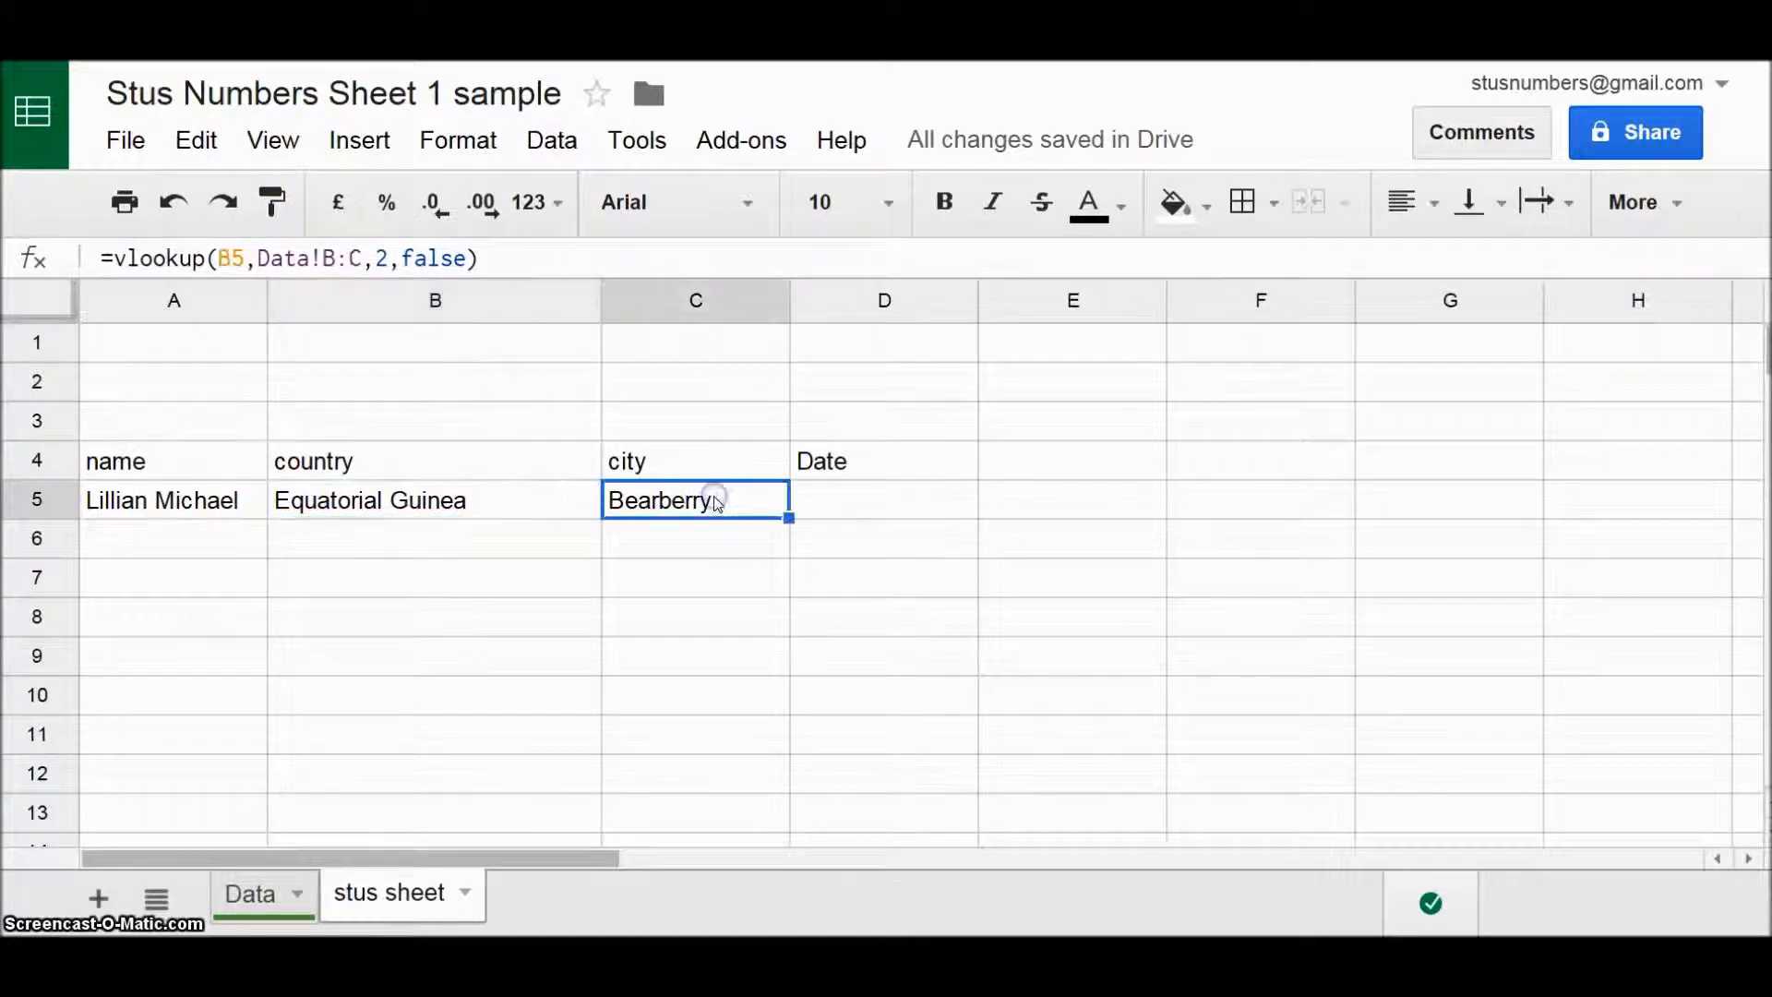
pyautogui.hotkey('ctrl', 'v')
pyautogui.click(925, 512)
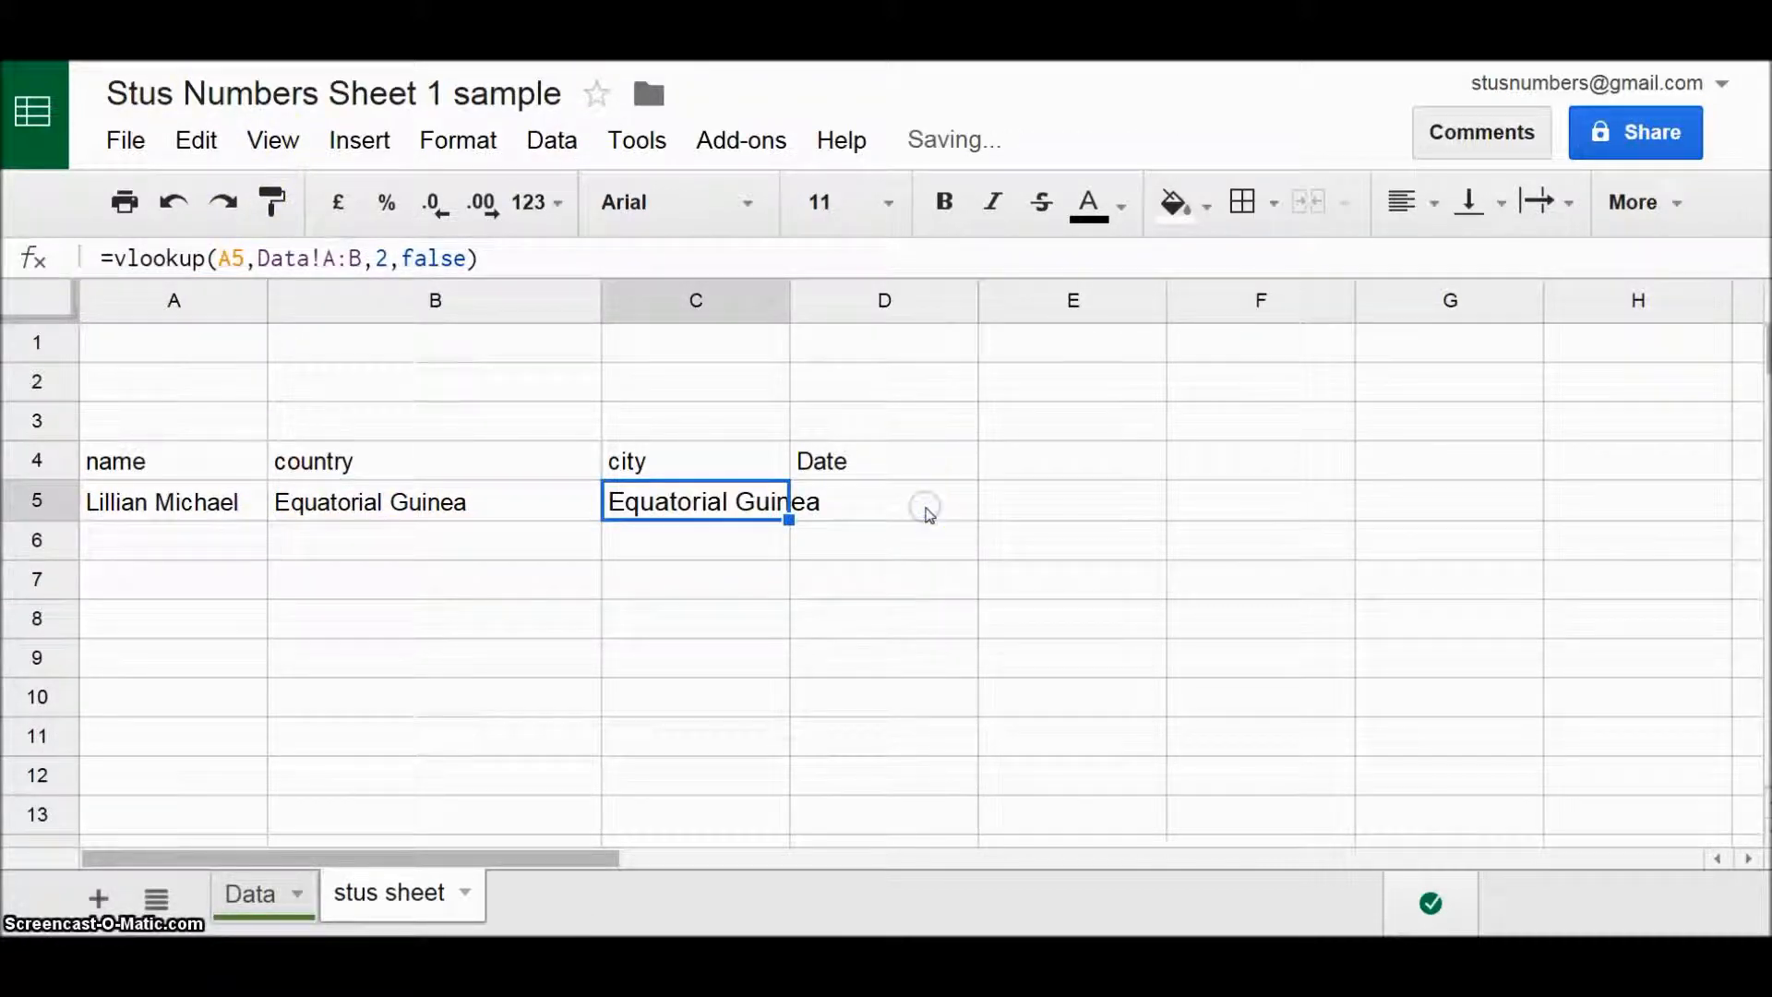
pyautogui.hotkey('ctrl', 'v')
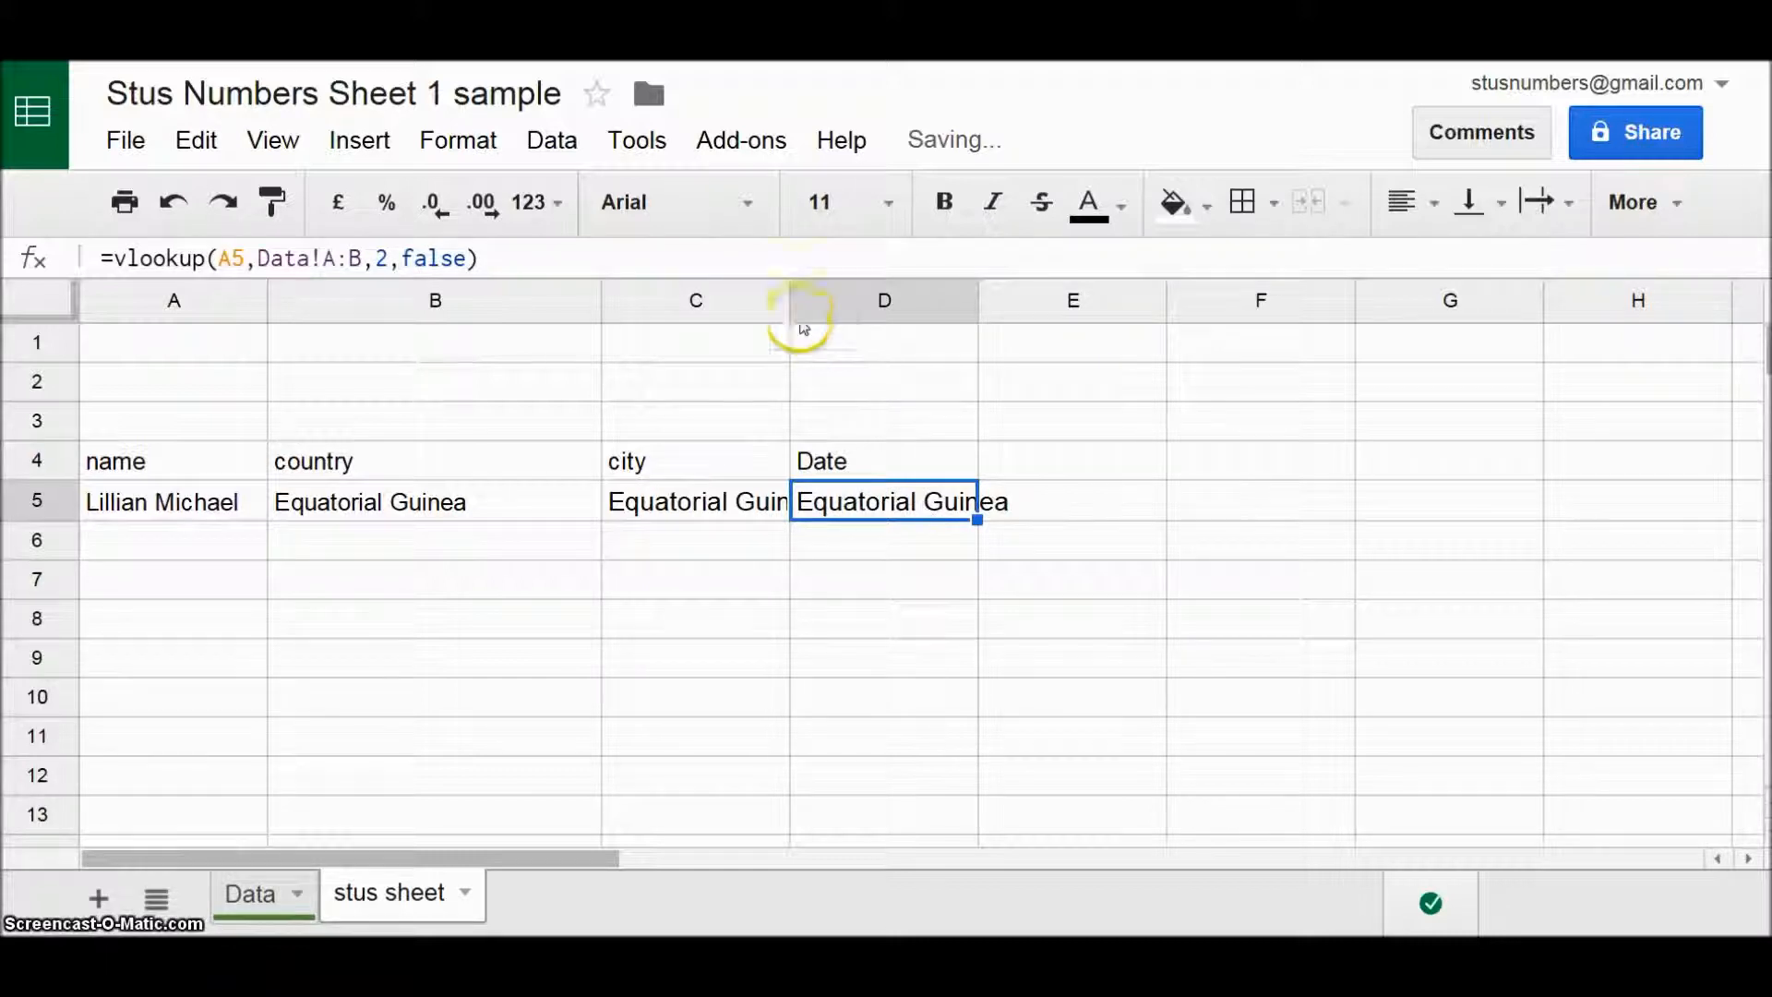
# - Widen columns C and D so their contents fit
pyautogui.moveTo(787, 299); pyautogui.dragTo(827, 305)
pyautogui.moveTo(1016, 300); pyautogui.dragTo(1024, 297)
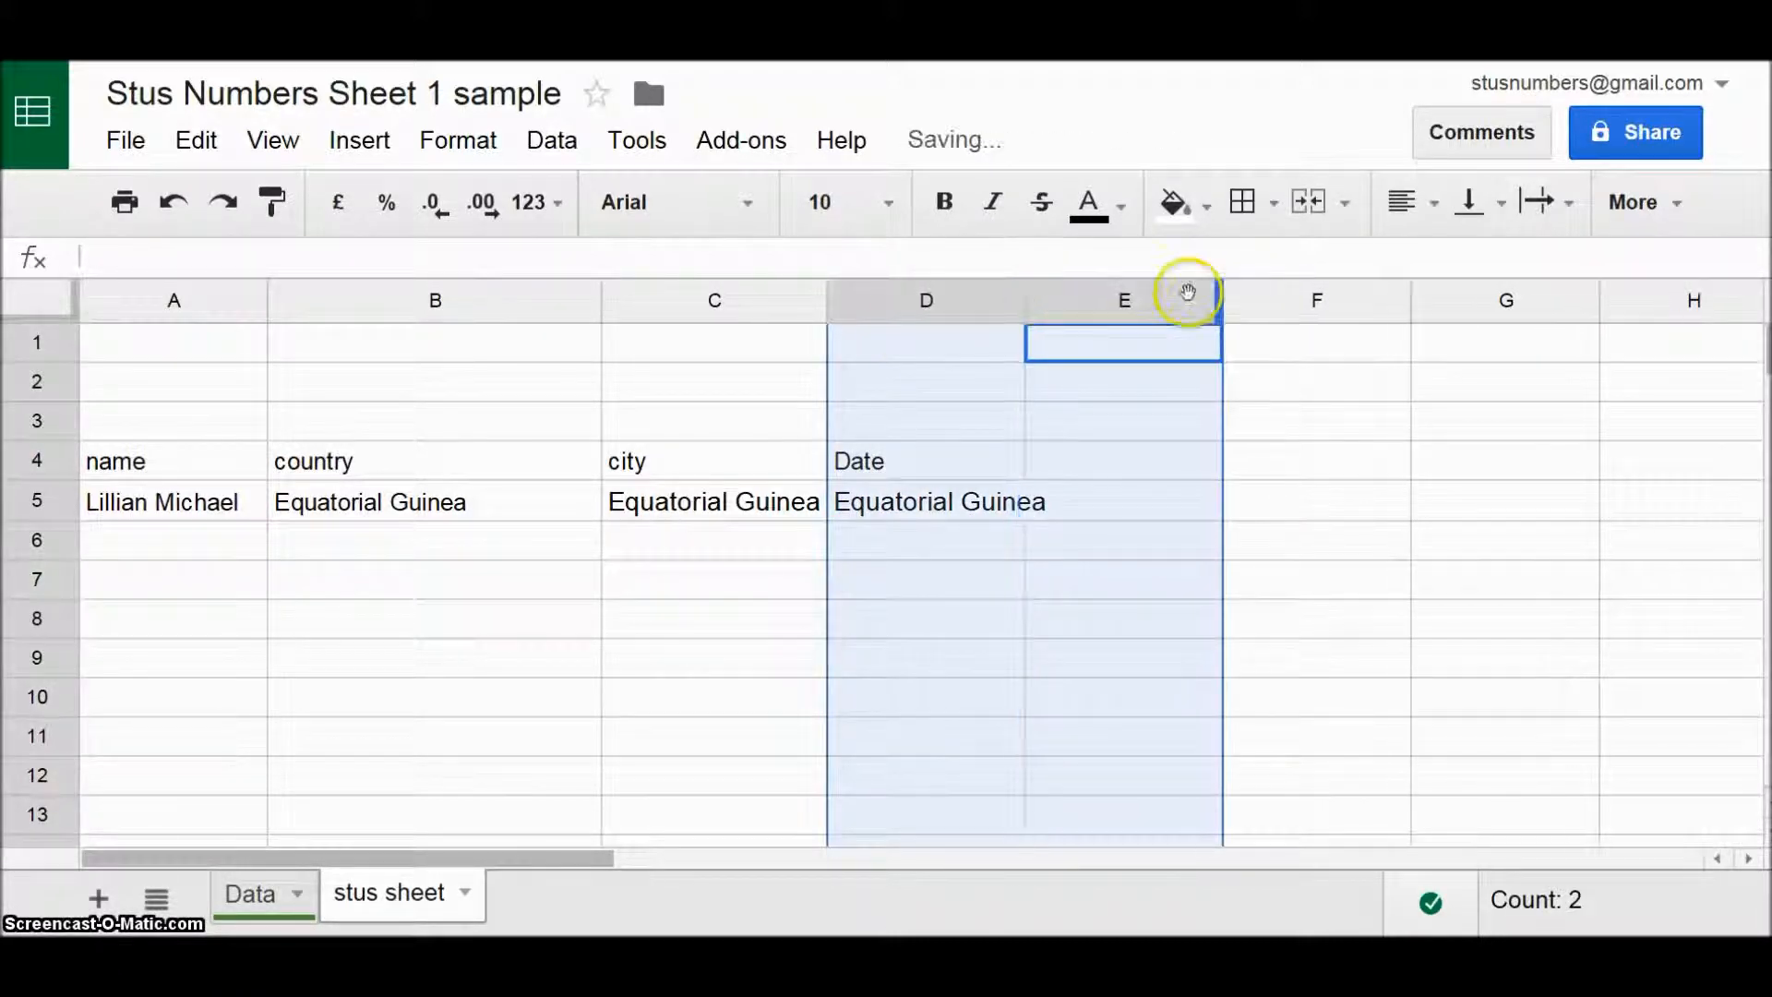
pyautogui.moveTo(826, 301); pyautogui.dragTo(980, 300)
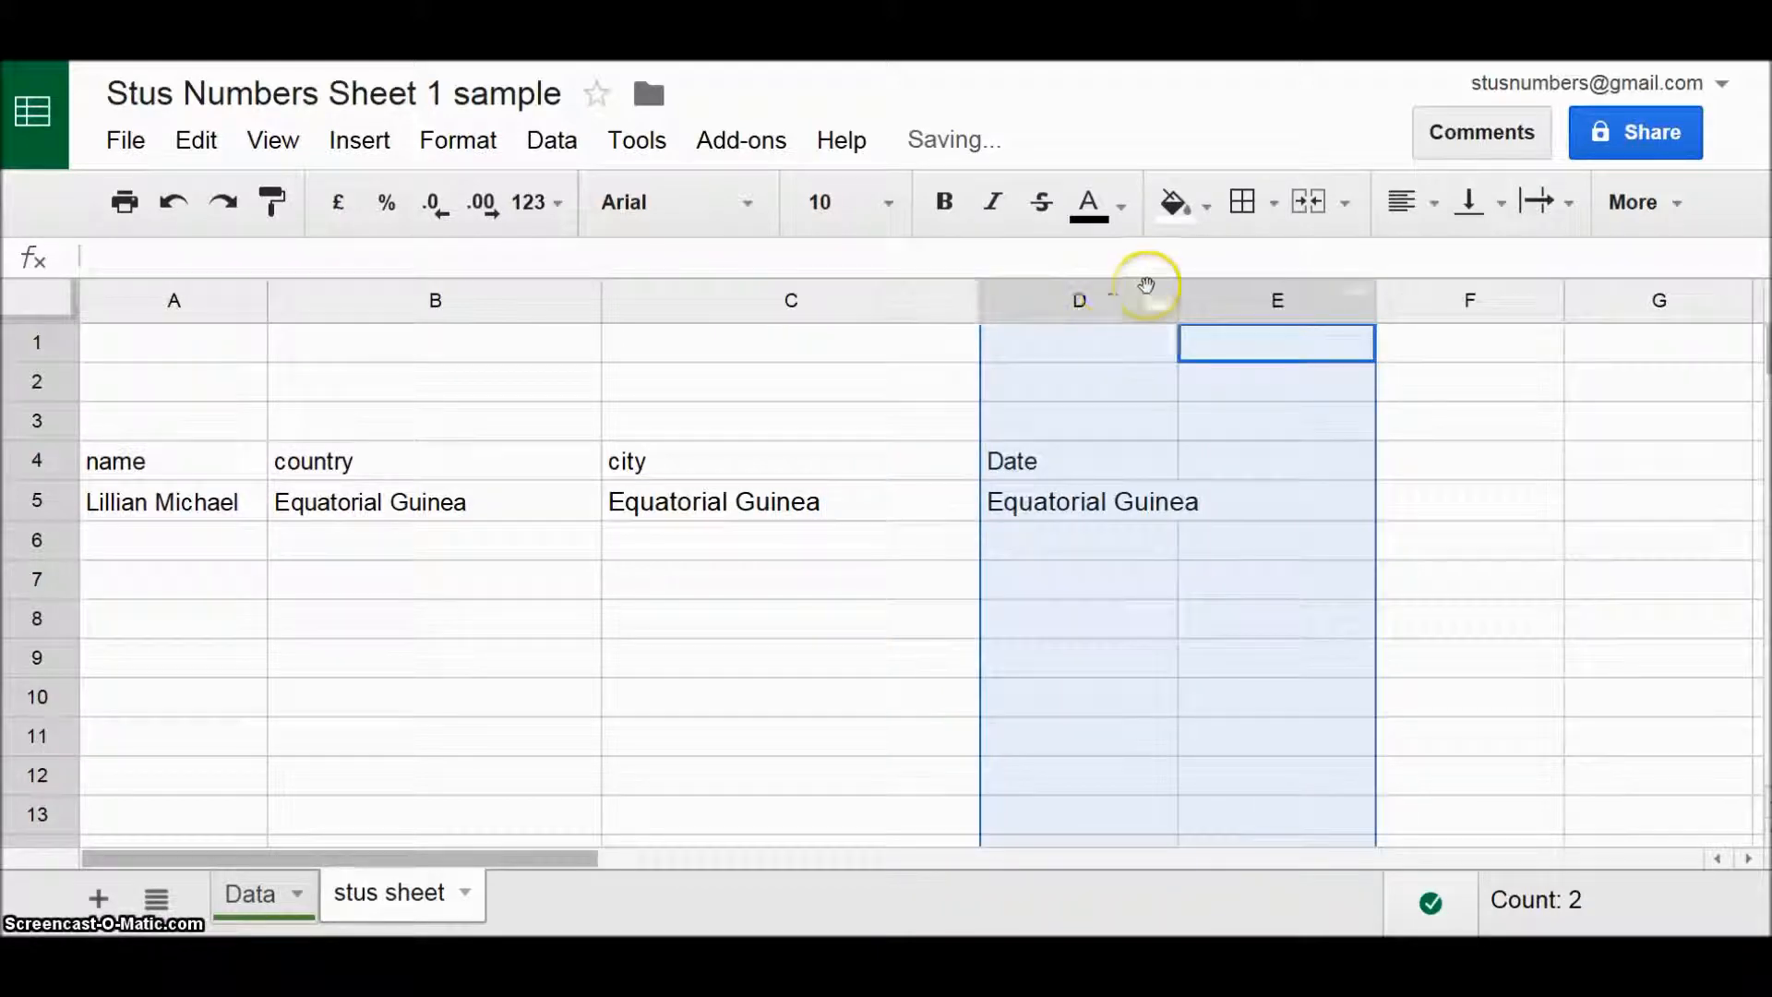
pyautogui.click(1237, 386)
pyautogui.moveTo(1177, 300); pyautogui.dragTo(1373, 300)
# - Set the index in C5's VLOOKUP formula to 3
pyautogui.click(797, 507)
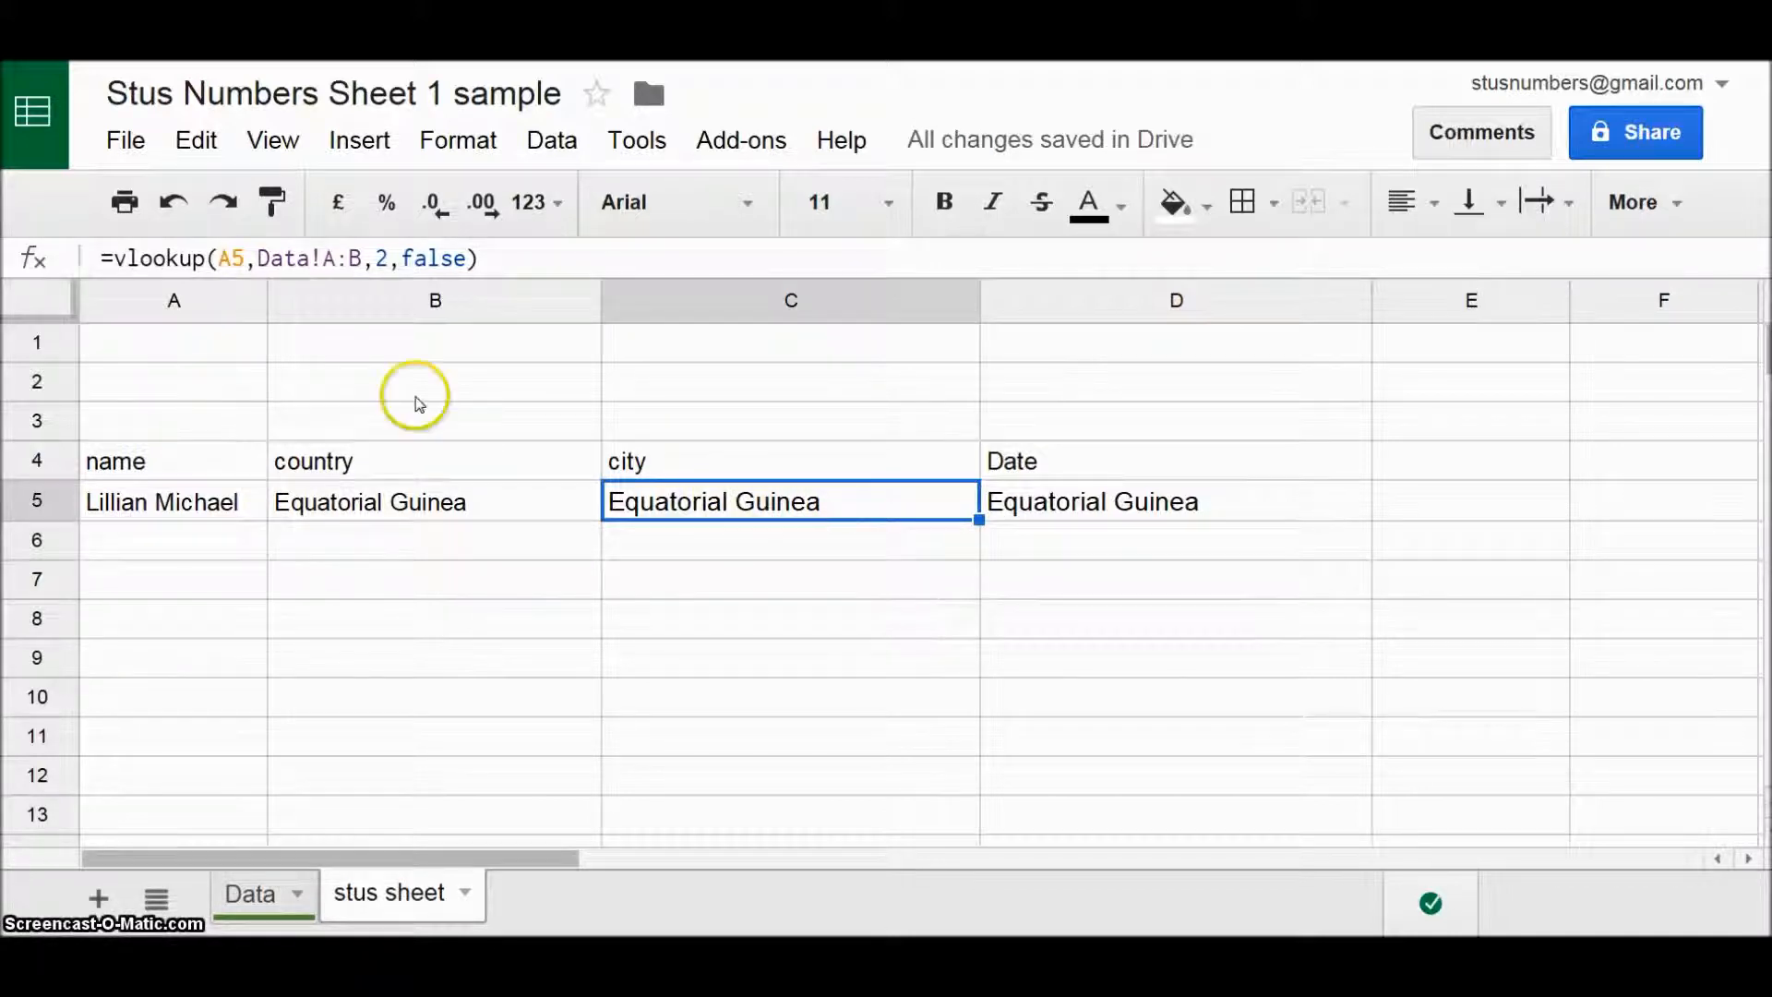
pyautogui.click(383, 260)
pyautogui.press('BackSpace')
pyautogui.write('3')
pyautogui.press('Return')
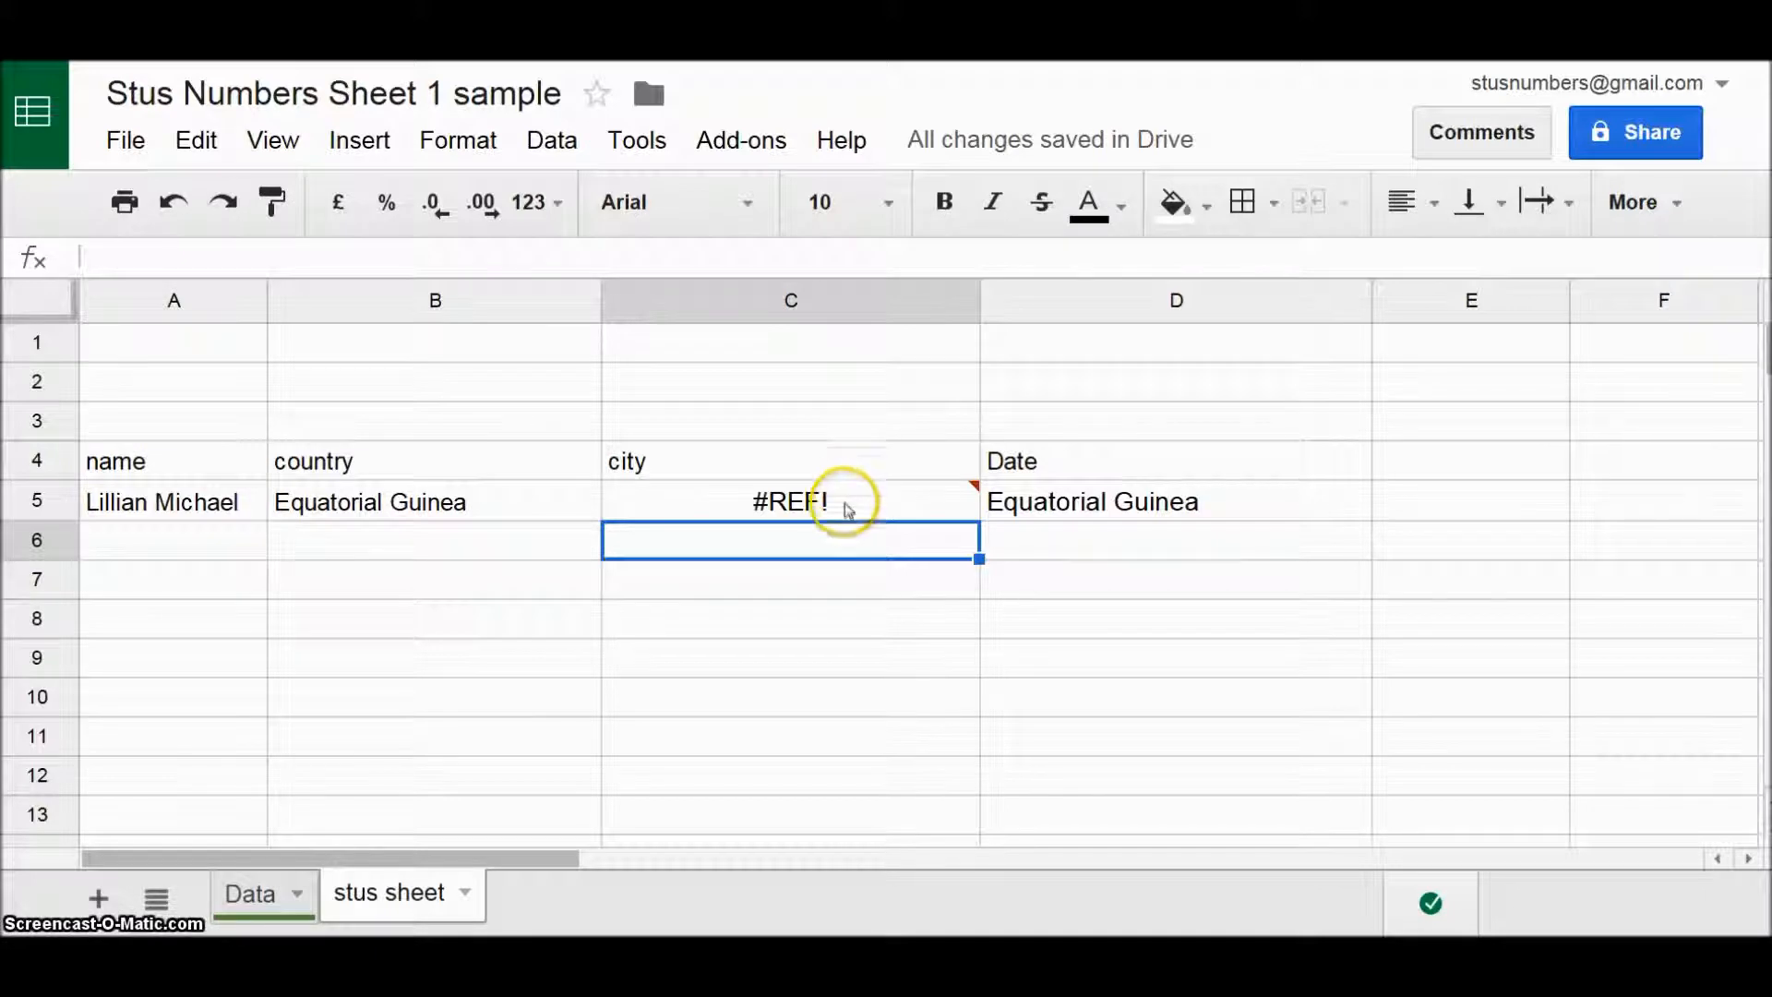
# - Check the error on C5 and extend its VLOOKUP range to columns A to D of the Data sheet (Data!A:D)
pyautogui.moveTo(844, 504)
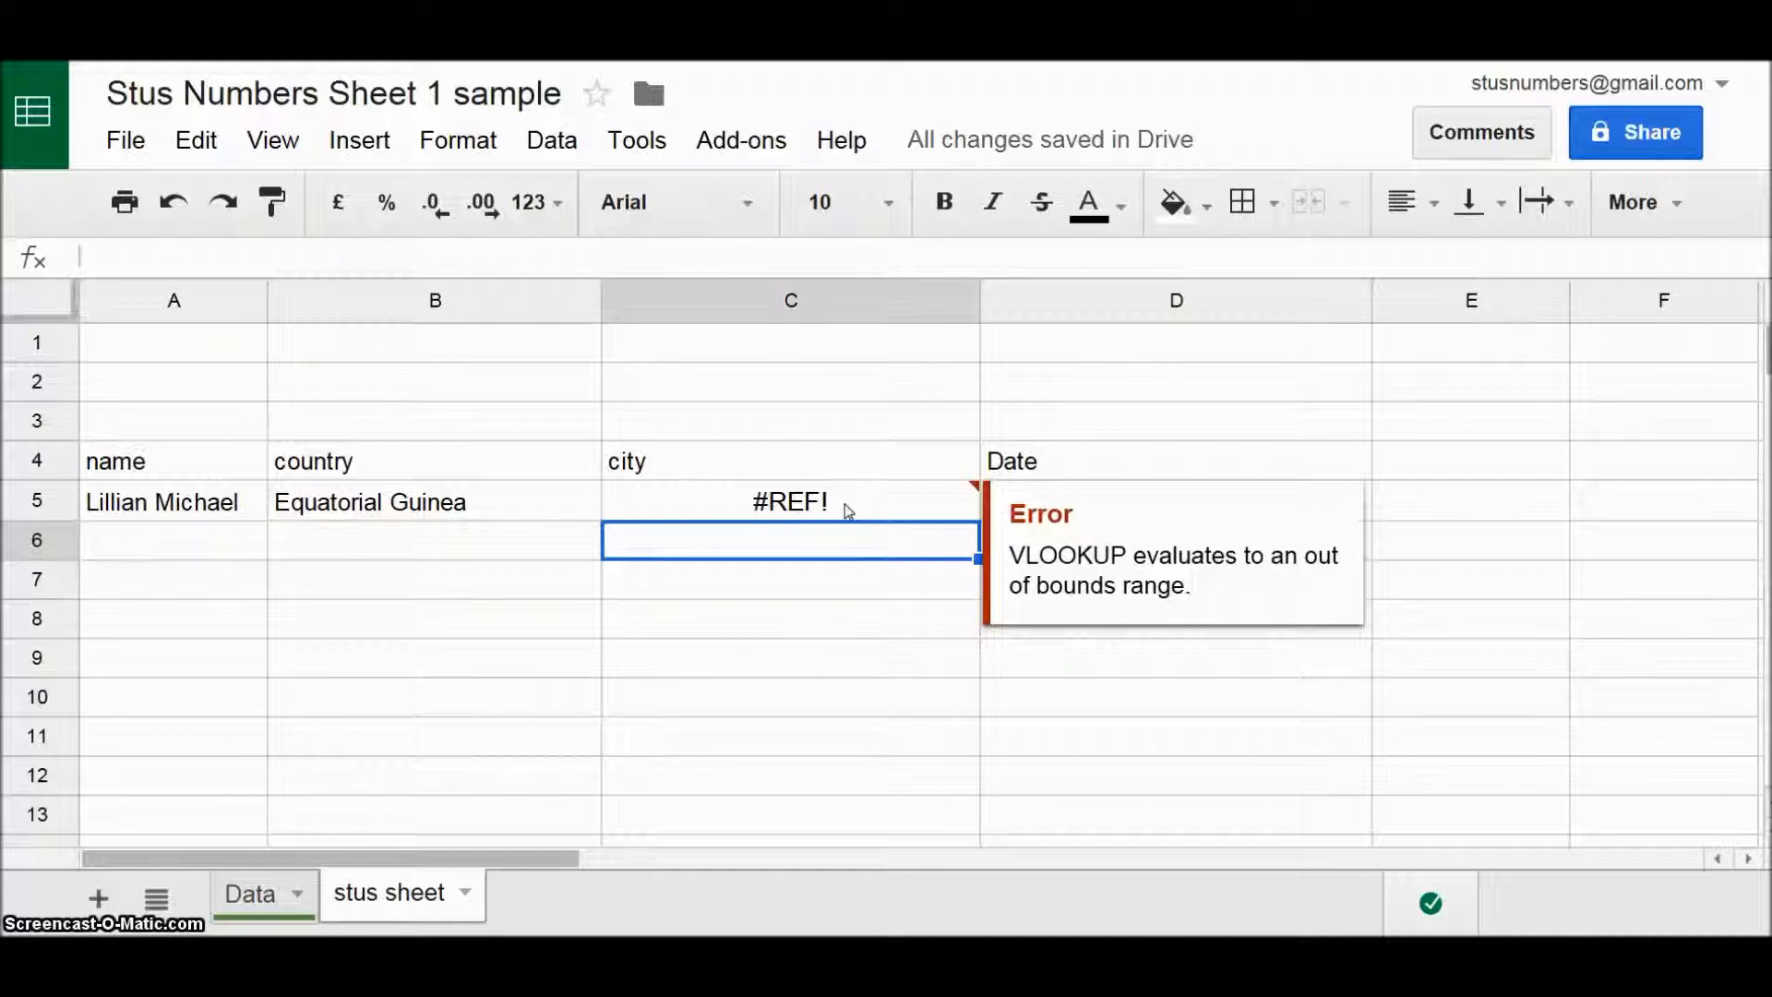
pyautogui.click(845, 504)
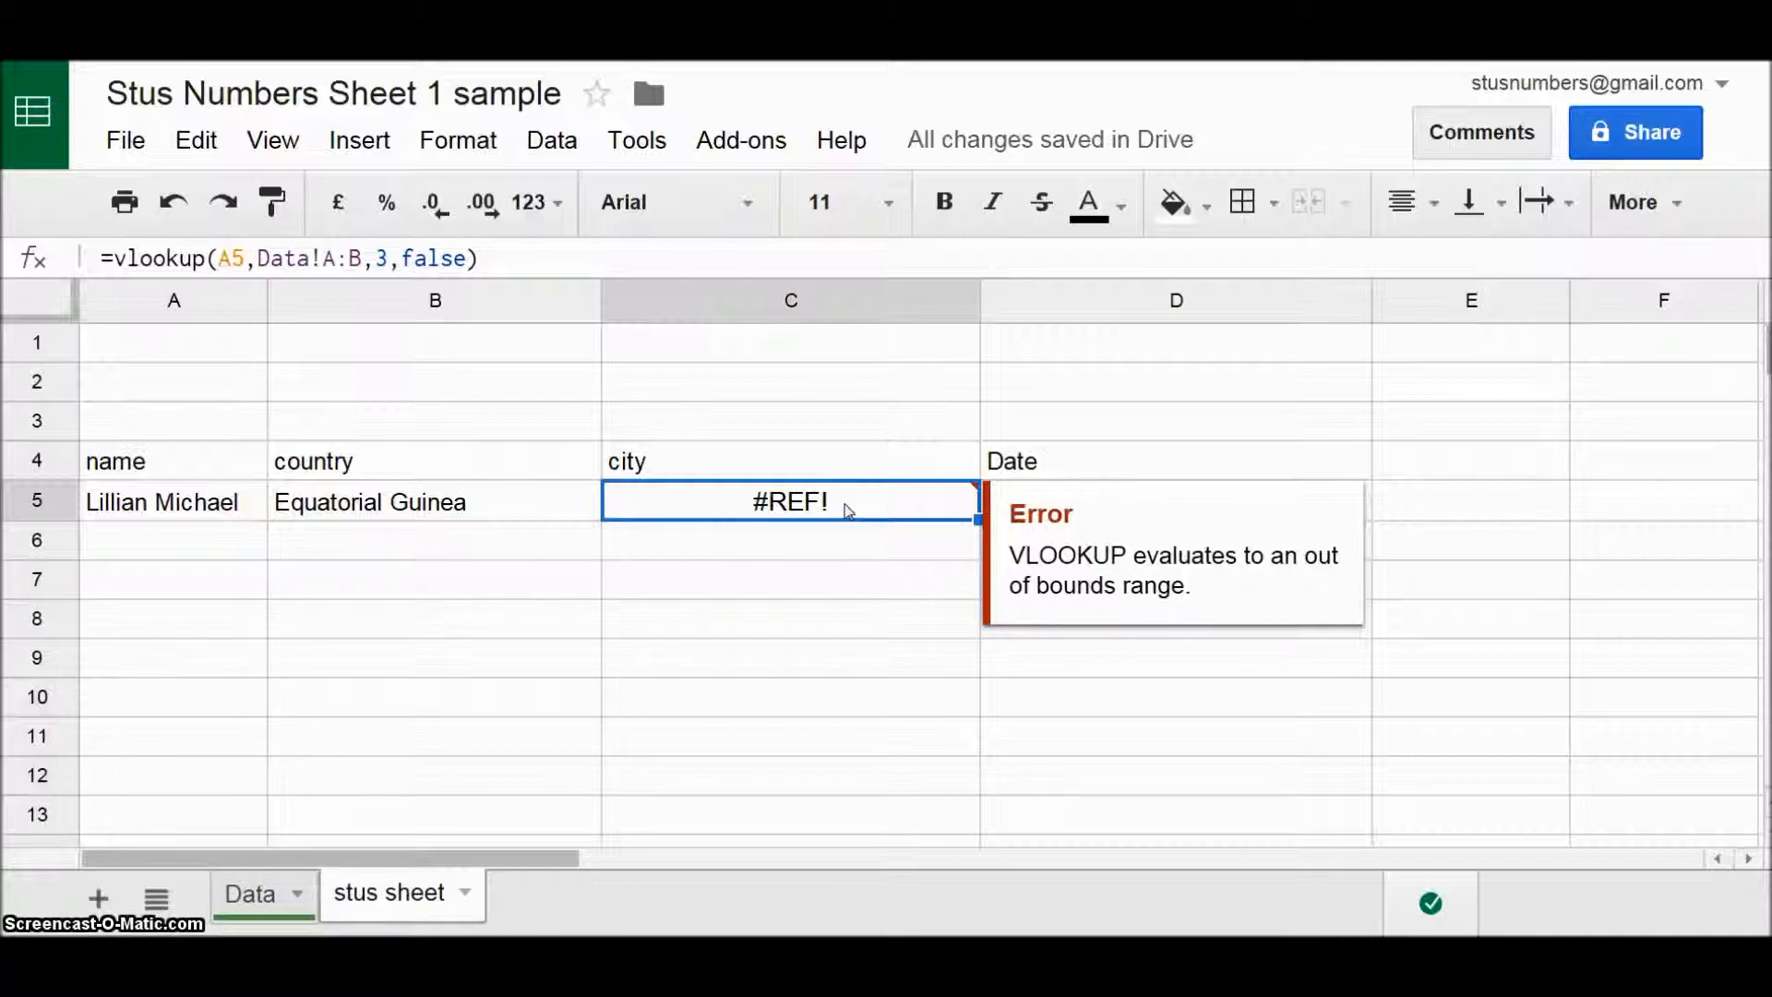
pyautogui.click(347, 259)
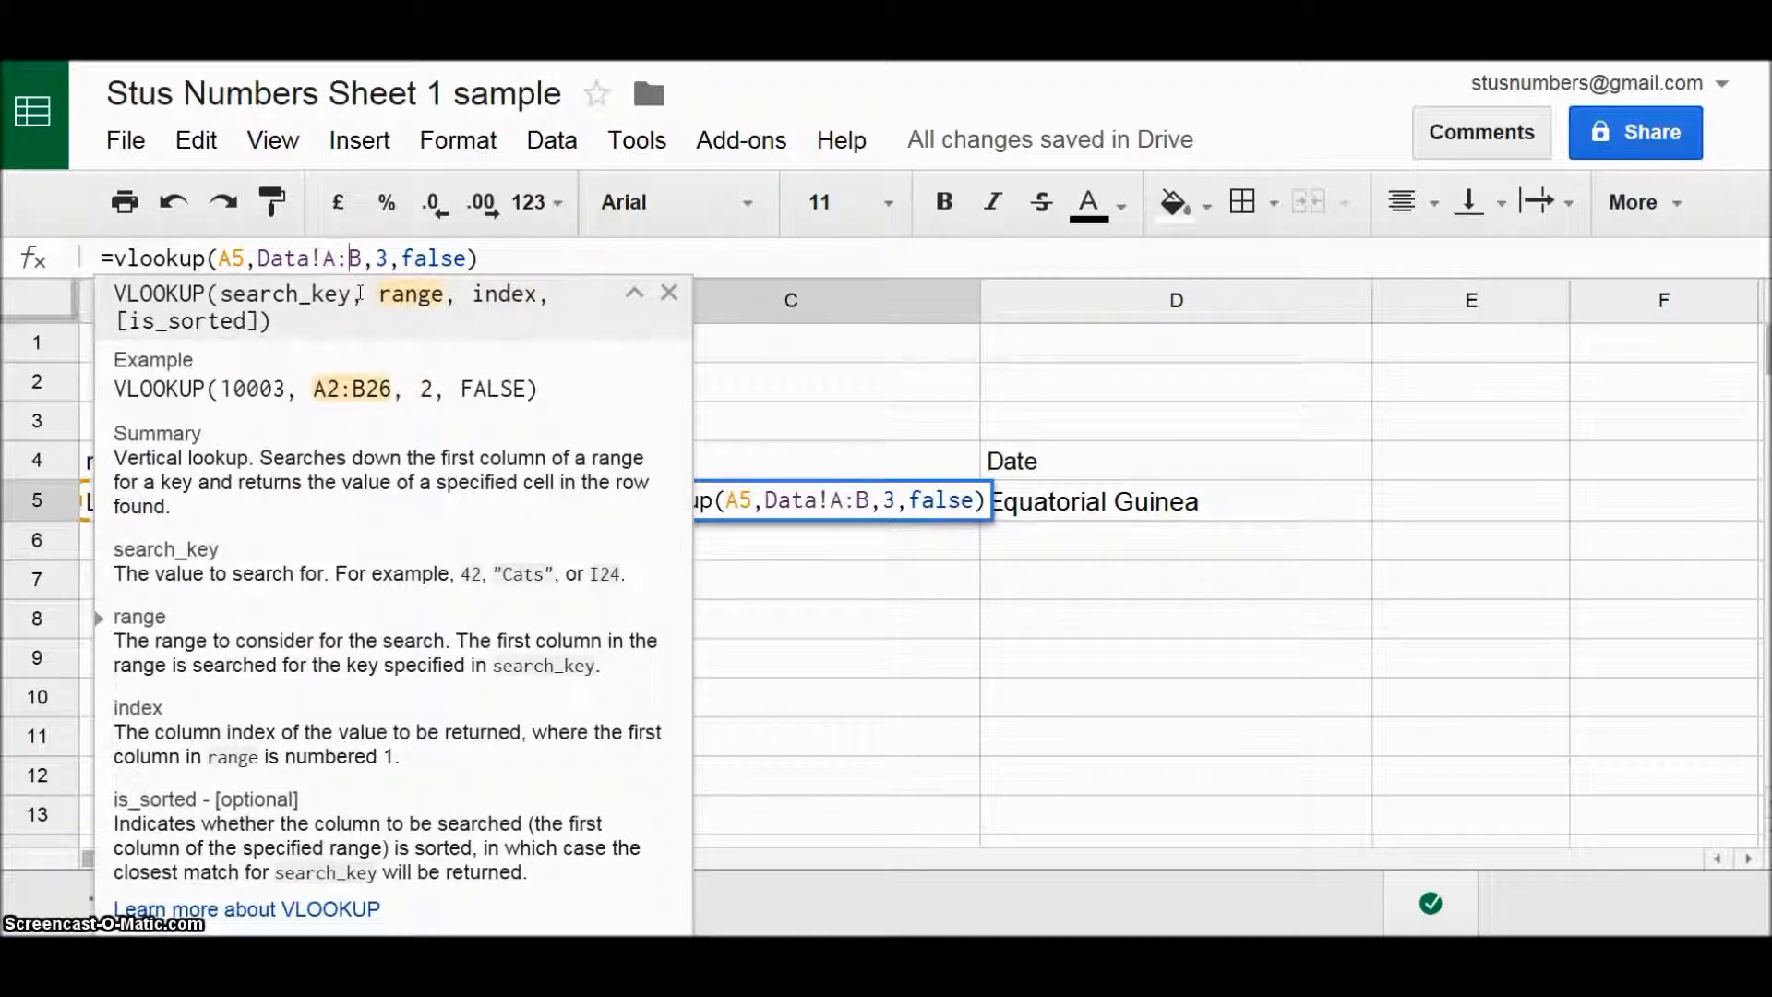
pyautogui.press('Right')
pyautogui.press('Right')
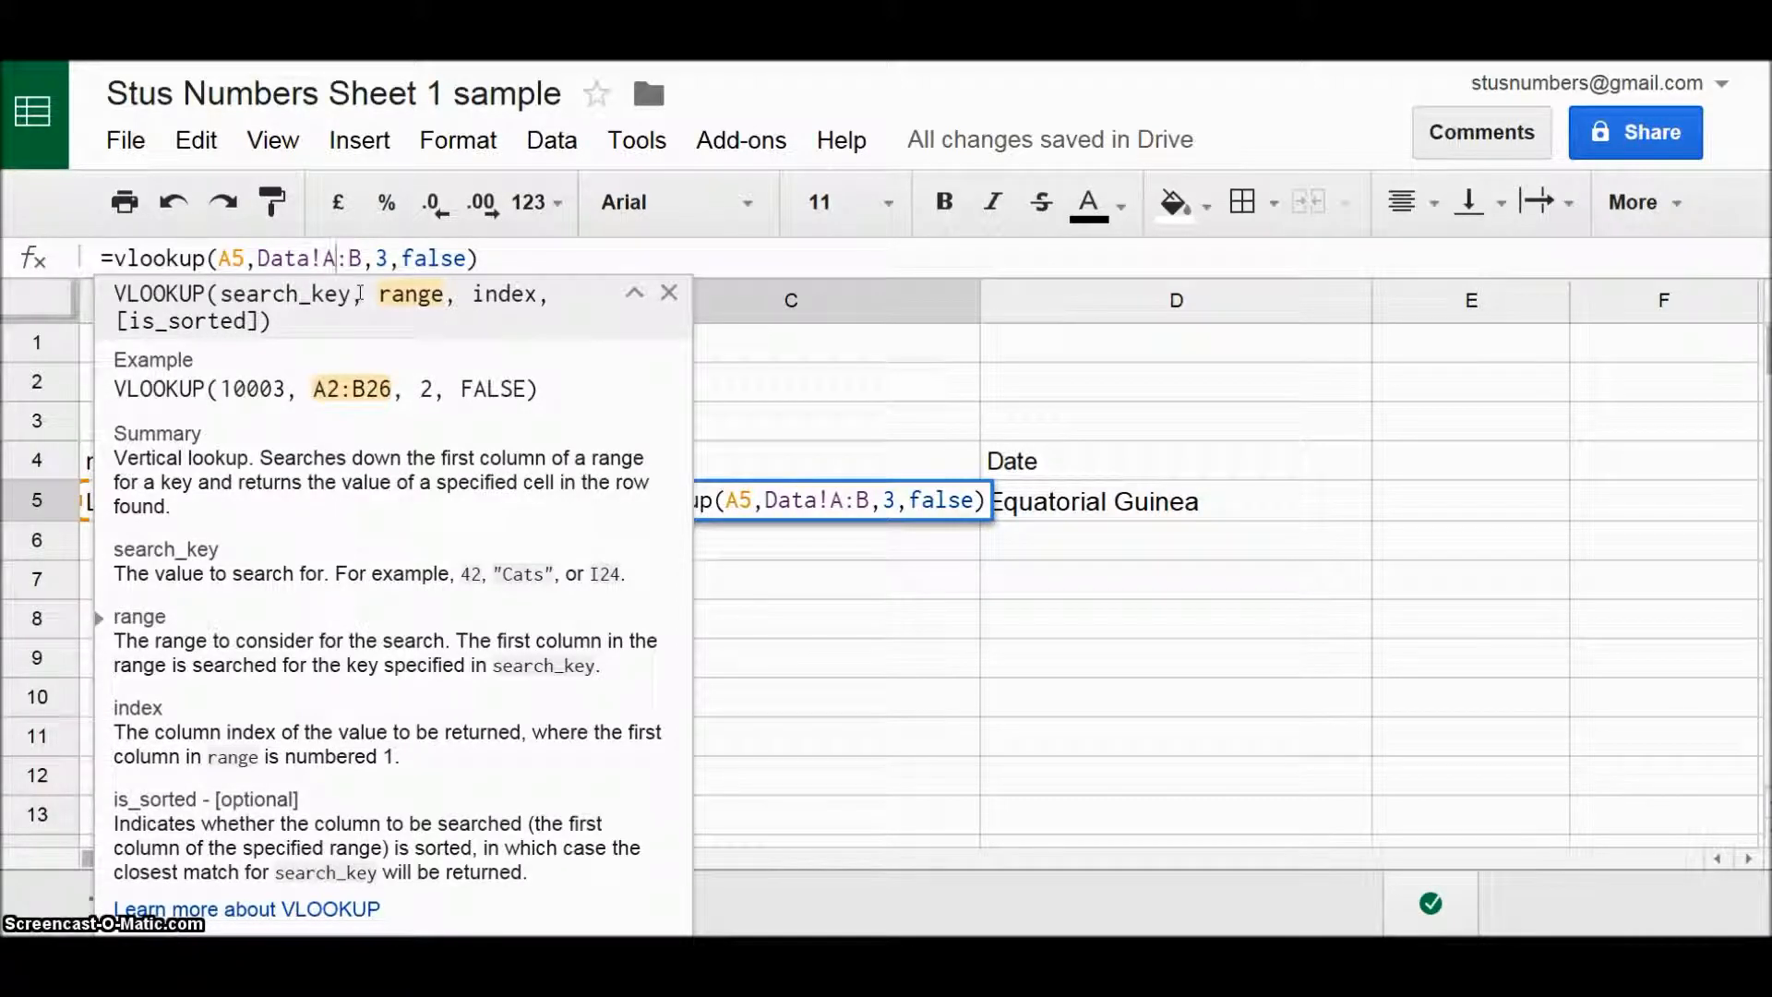
pyautogui.hotkey('shift', 'Right')
pyautogui.write('d')
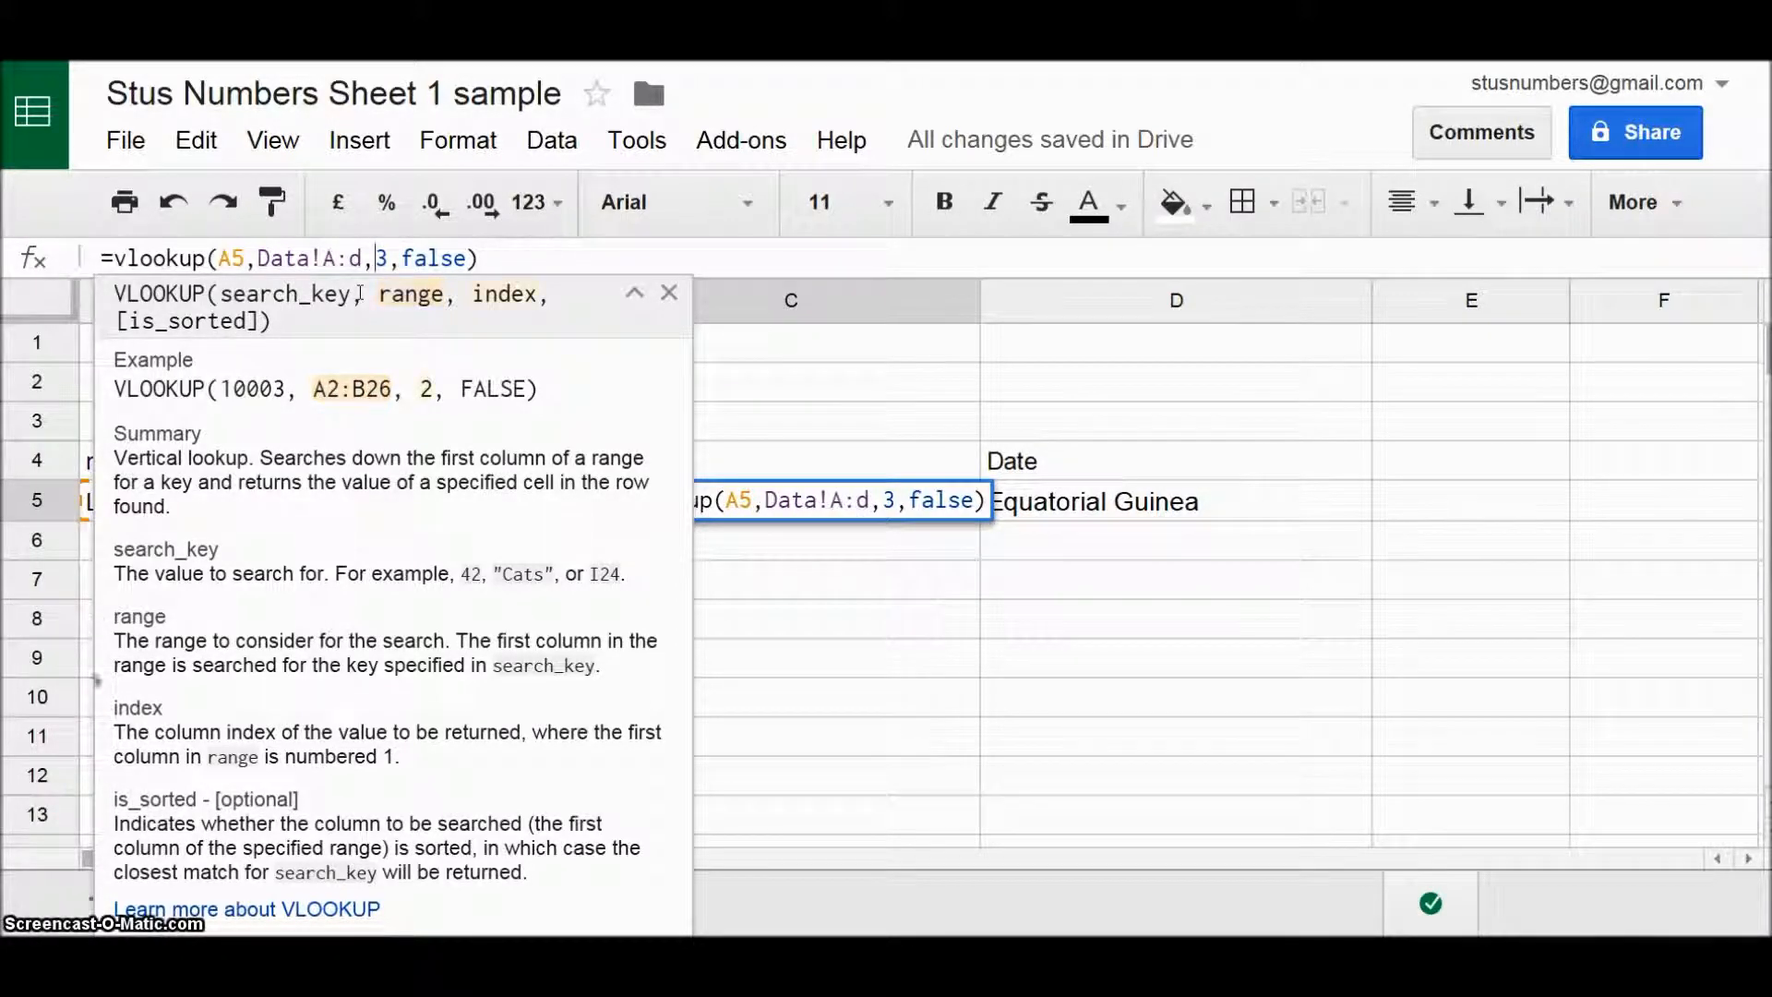
# - Copy C5's formula text, confirm the edit, and enter =vlookup(A5,Data!A:D,3,false) in D5, comparing it with C5
pyautogui.press('End')
pyautogui.hotkey('shift', 'Left')
pyautogui.hotkey('shift', 'Left')
pyautogui.hotkey('shift', 'Left')
pyautogui.hotkey('shift', 'Left')
pyautogui.hotkey('shift', 'Left')
pyautogui.hotkey('shift', 'Left')
pyautogui.hotkey('shift', 'Left')
pyautogui.hotkey('shift', 'Left')
pyautogui.hotkey('shift', 'Left')
pyautogui.hotkey('shift', 'Left')
pyautogui.hotkey('shift', 'Left')
pyautogui.hotkey('shift', 'Left')
pyautogui.hotkey('shift', 'Left')
pyautogui.hotkey('shift', 'Left')
pyautogui.hotkey('shift', 'Left')
pyautogui.hotkey('shift', 'Left')
pyautogui.hotkey('shift', 'Left')
pyautogui.hotkey('shift', 'Left')
pyautogui.hotkey('shift', 'Left')
pyautogui.hotkey('shift', 'Left')
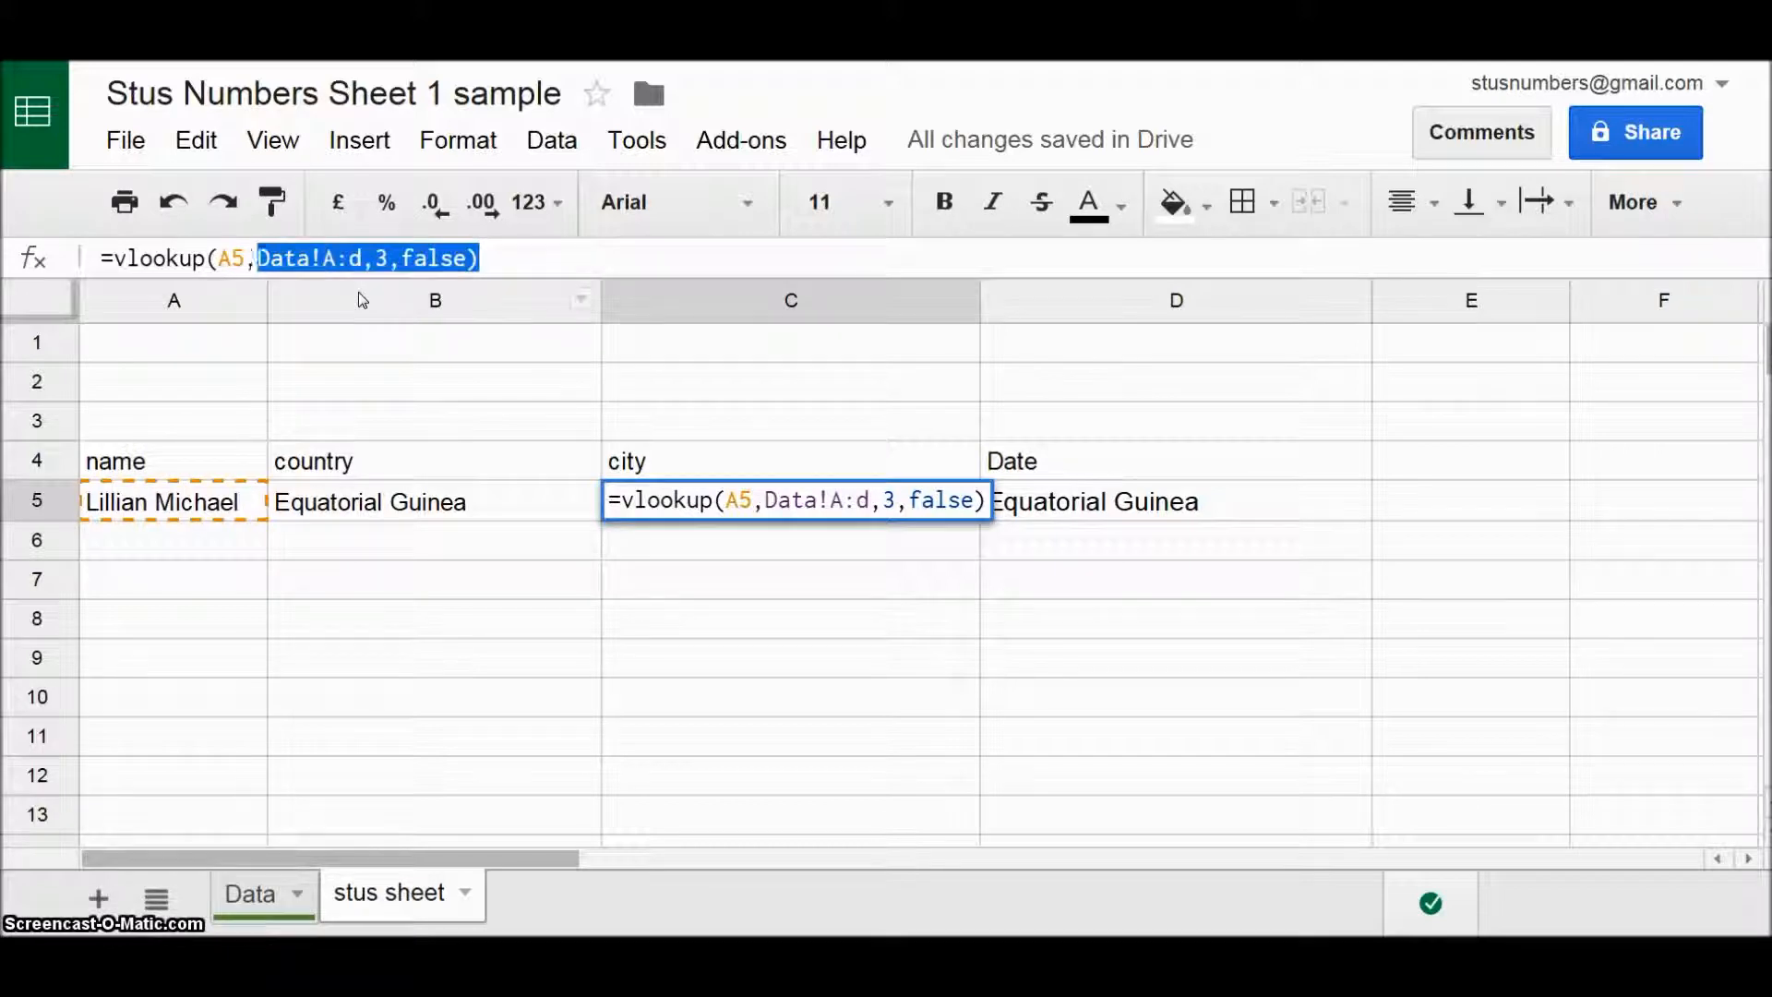
pyautogui.press('Return')
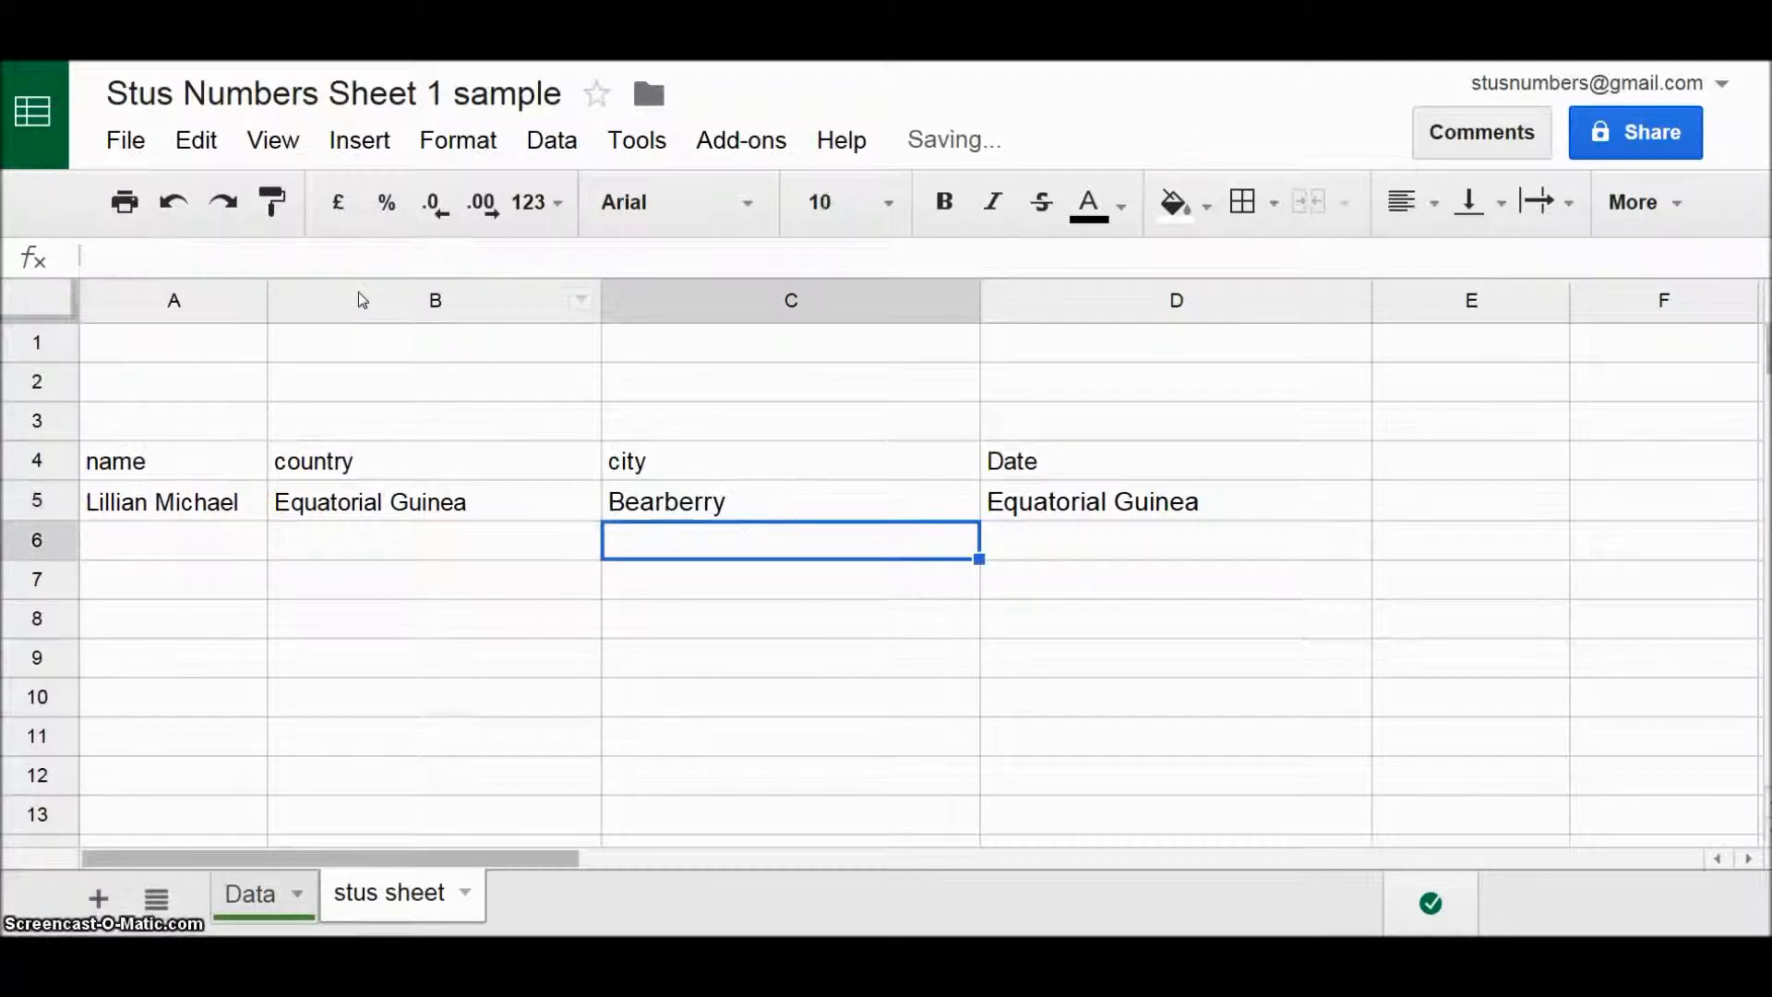
pyautogui.press('Up')
pyautogui.press('Right')
pyautogui.write('=vlookup(A5,Data!A:D,3,false)')
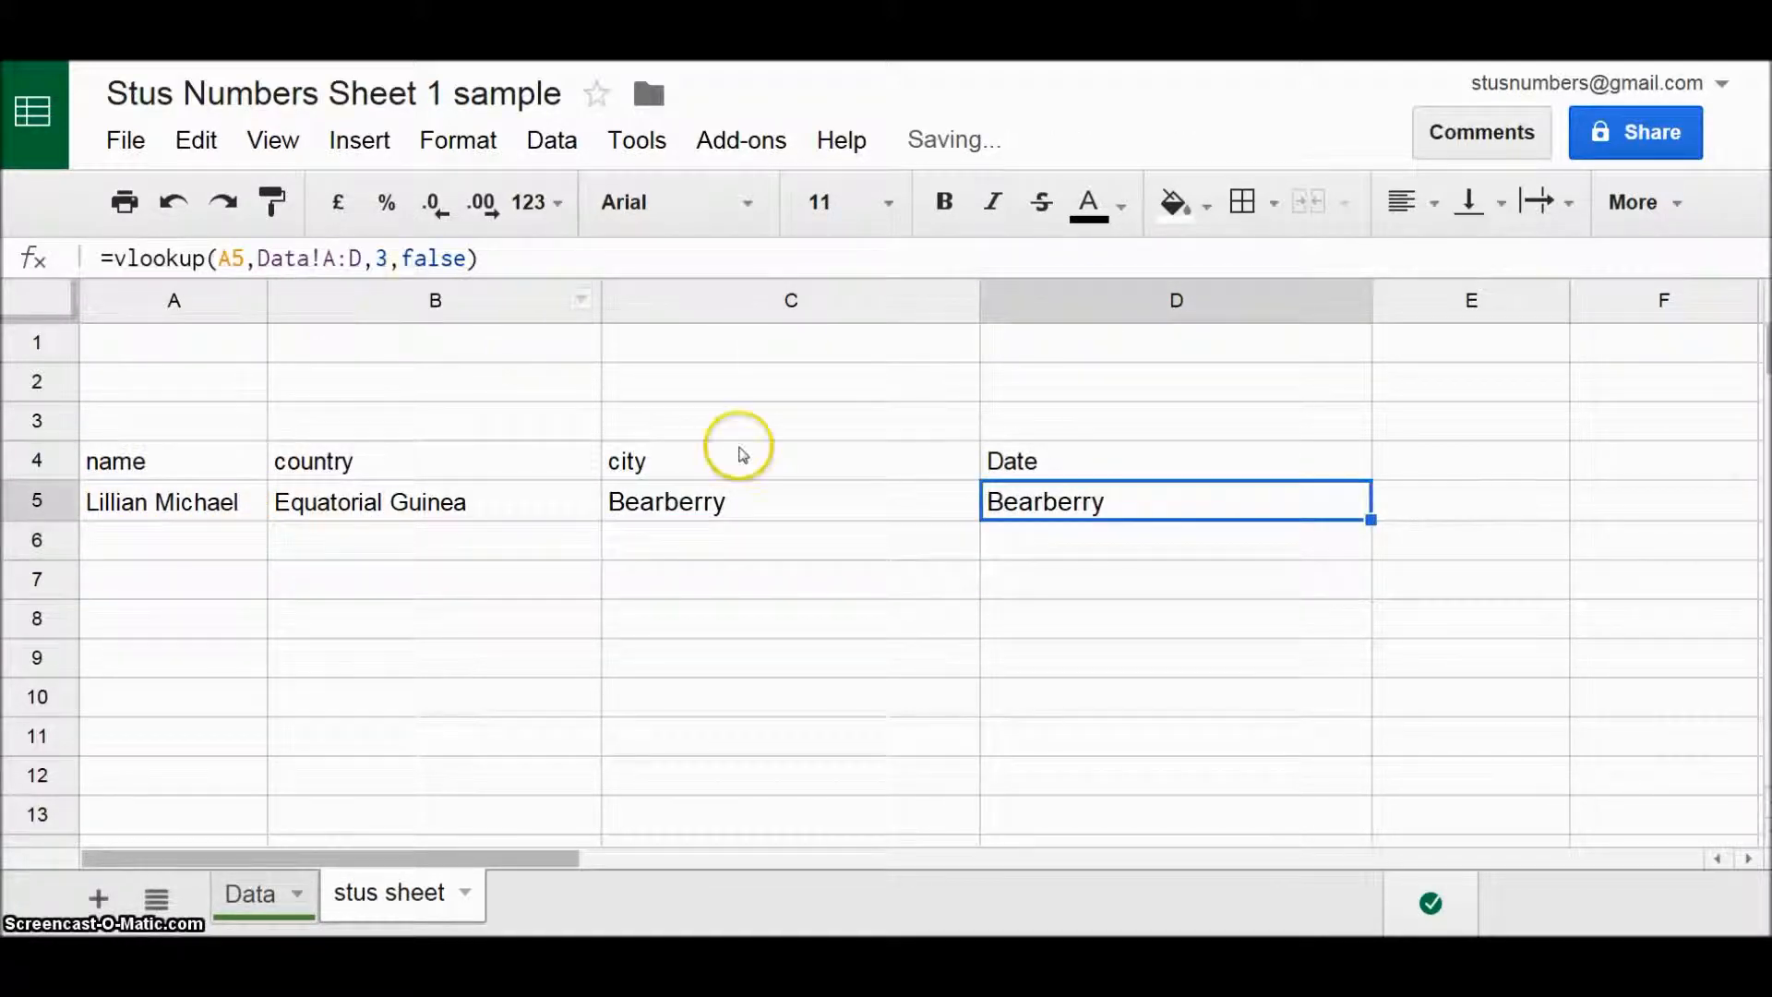
pyautogui.click(650, 506)
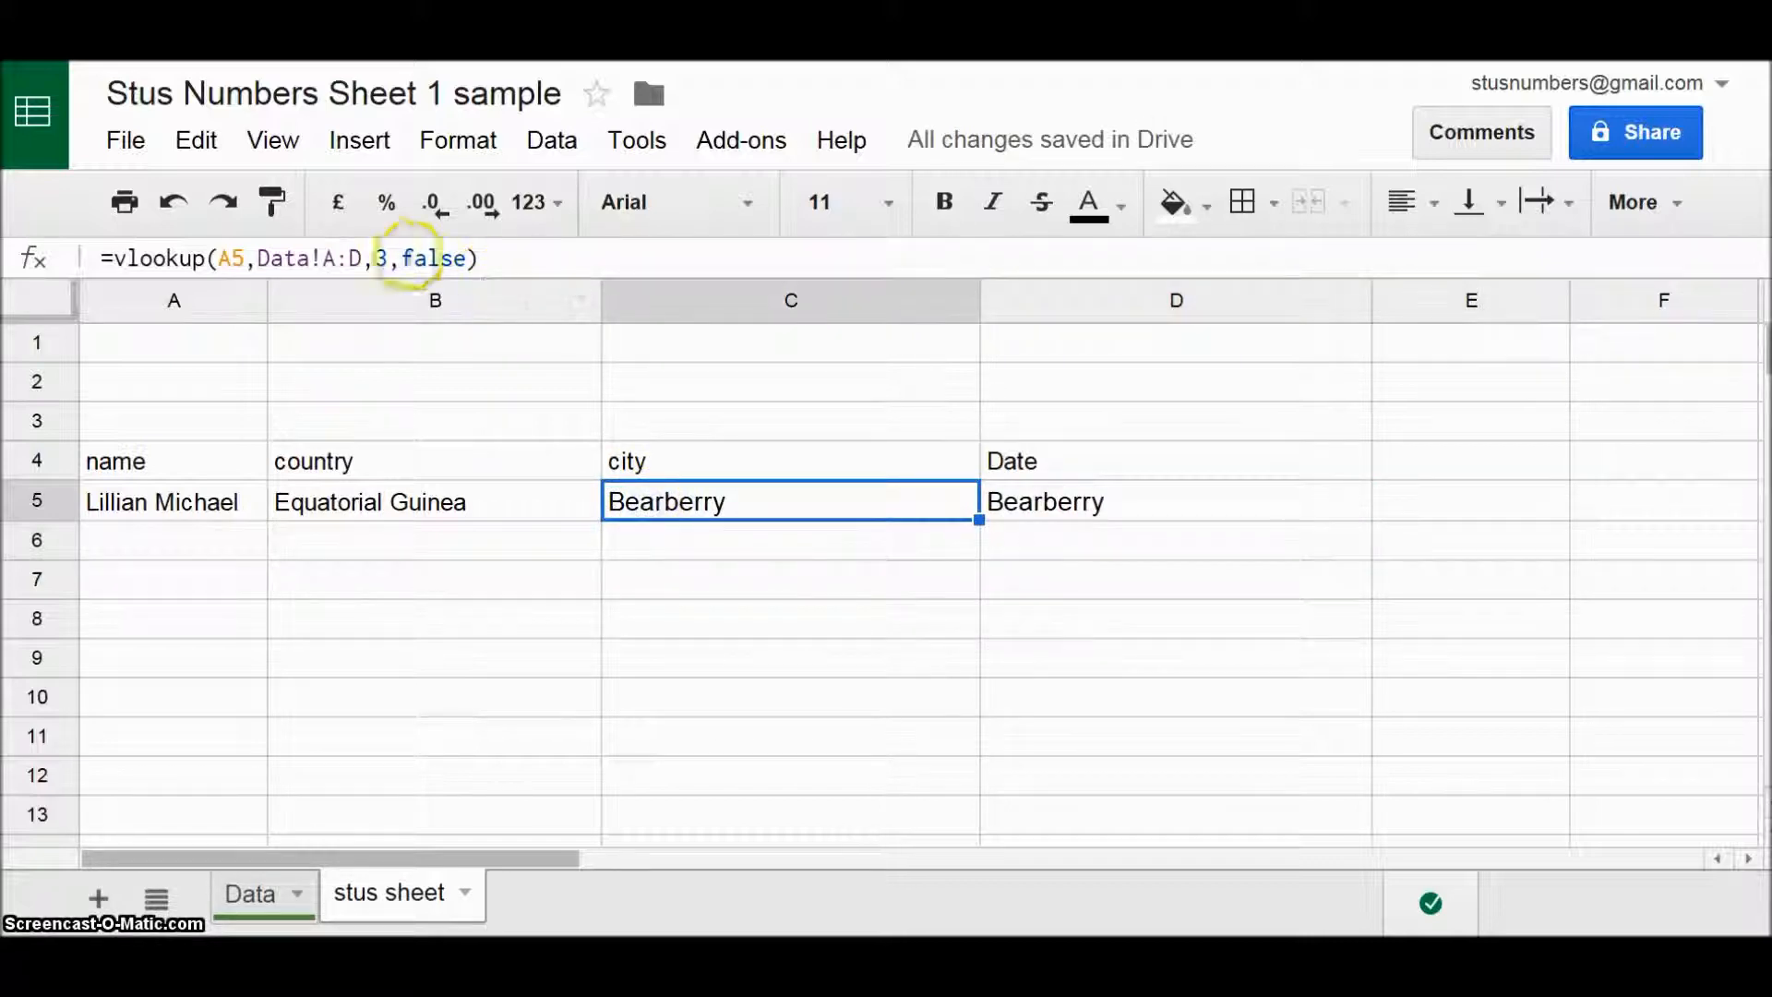
pyautogui.click(1062, 503)
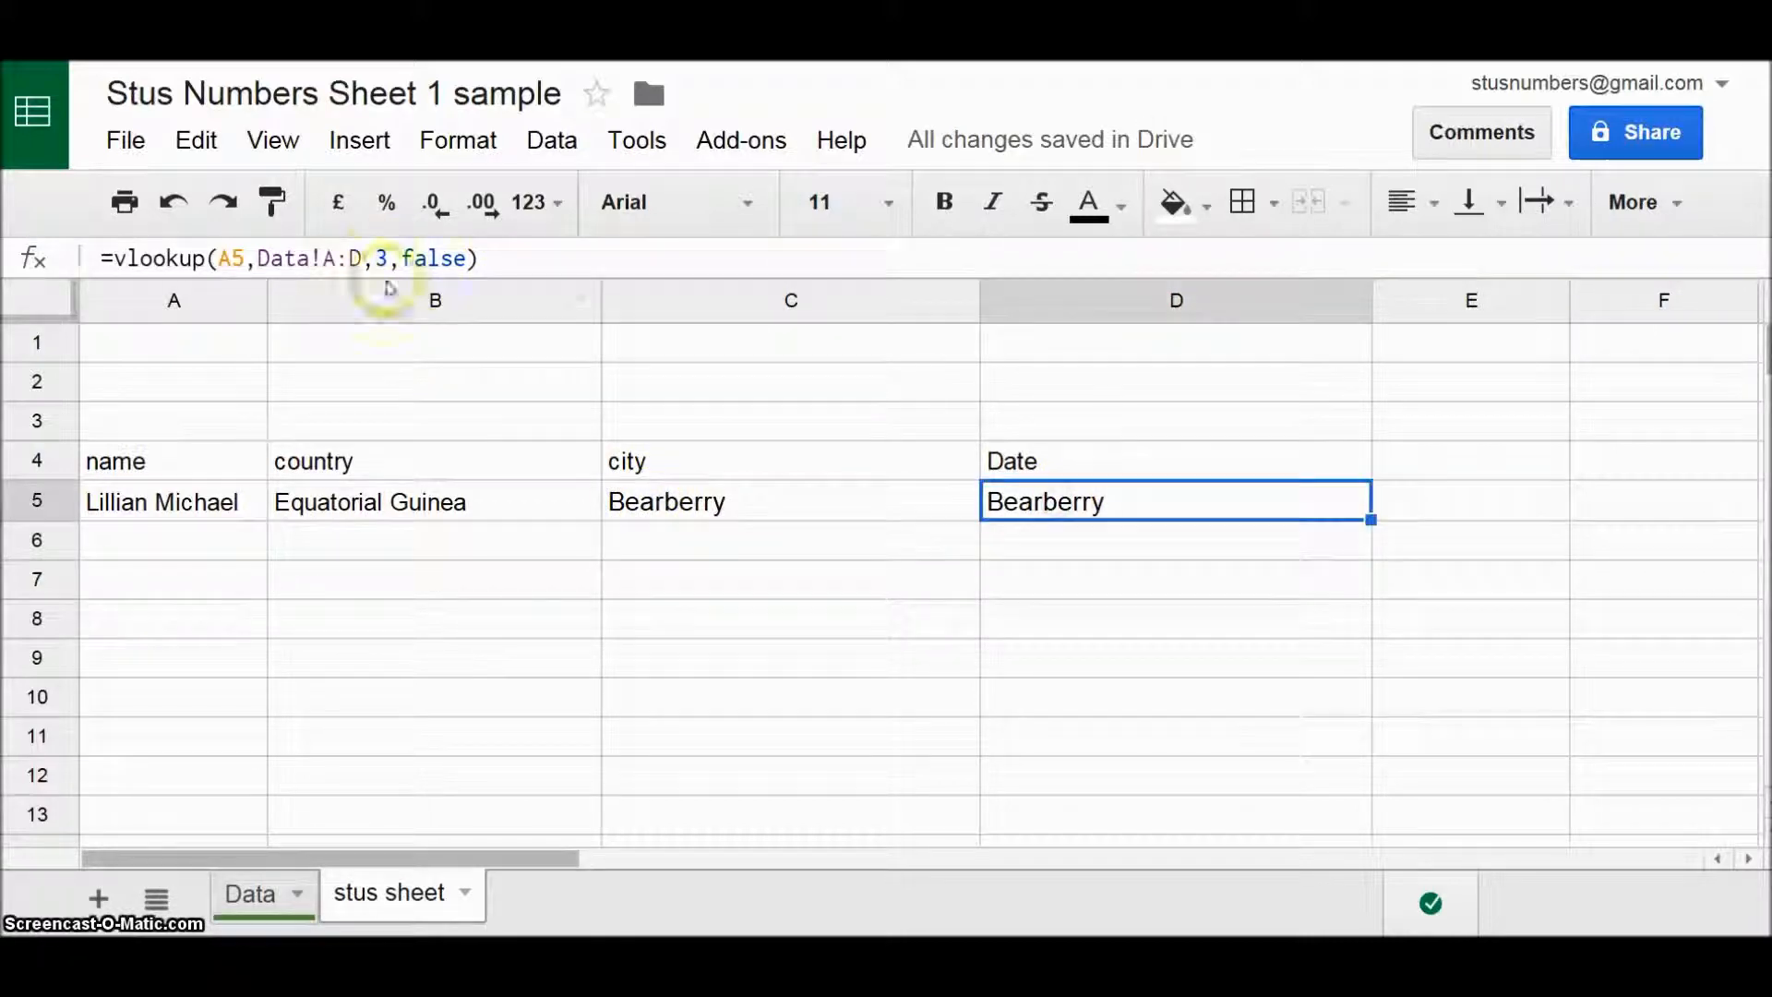
# - Set the index in D5's VLOOKUP formula to 4 and left-align the cell
pyautogui.click(380, 260)
pyautogui.press('Delete')
pyautogui.write('4')
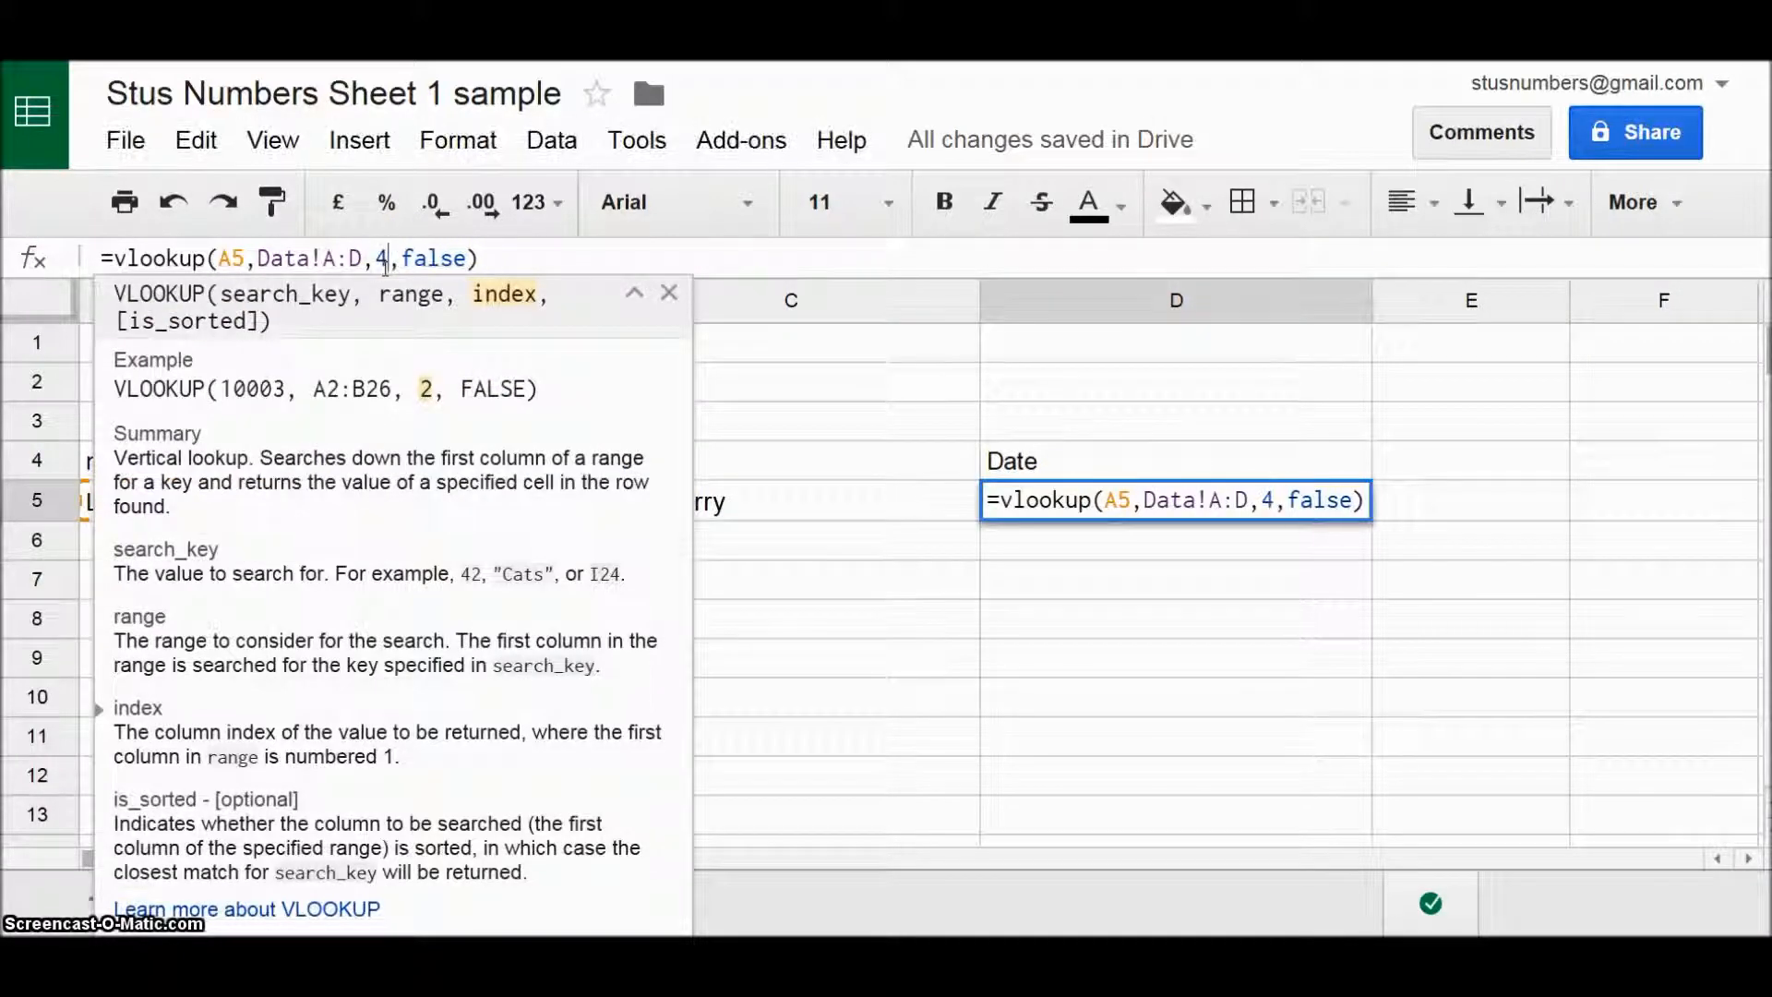
pyautogui.press('Return')
pyautogui.press('Up')
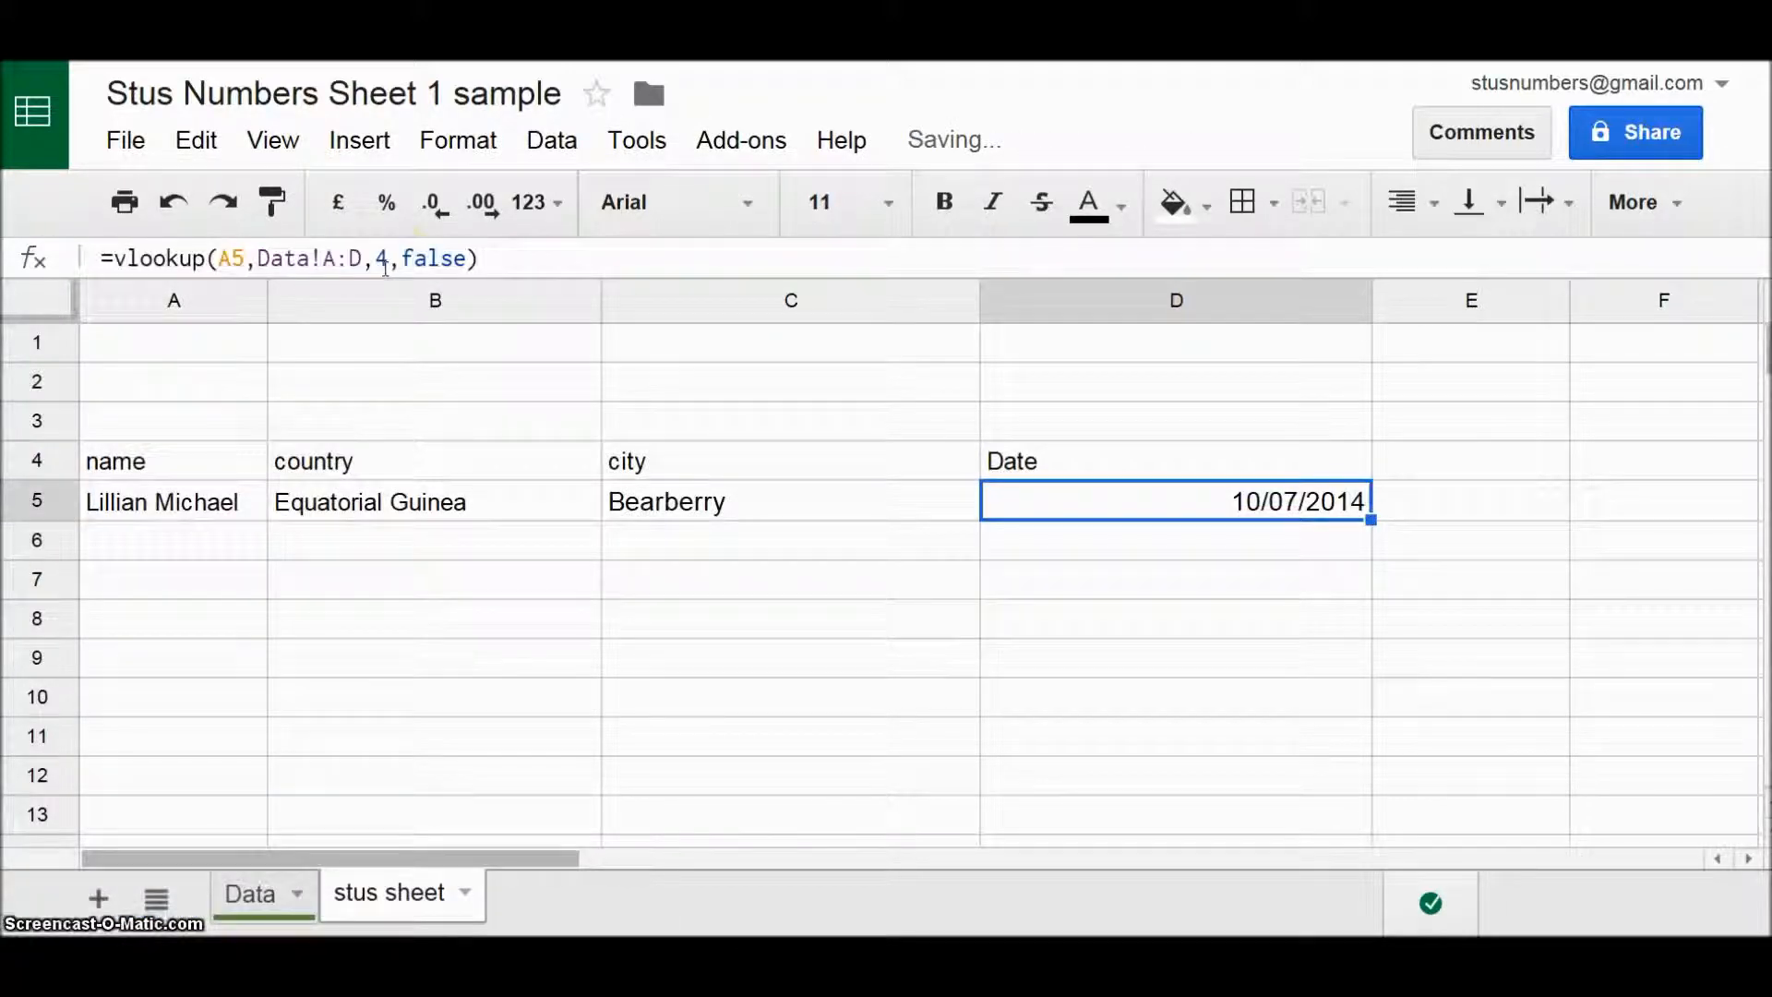
pyautogui.click(1430, 205)
pyautogui.click(1410, 268)
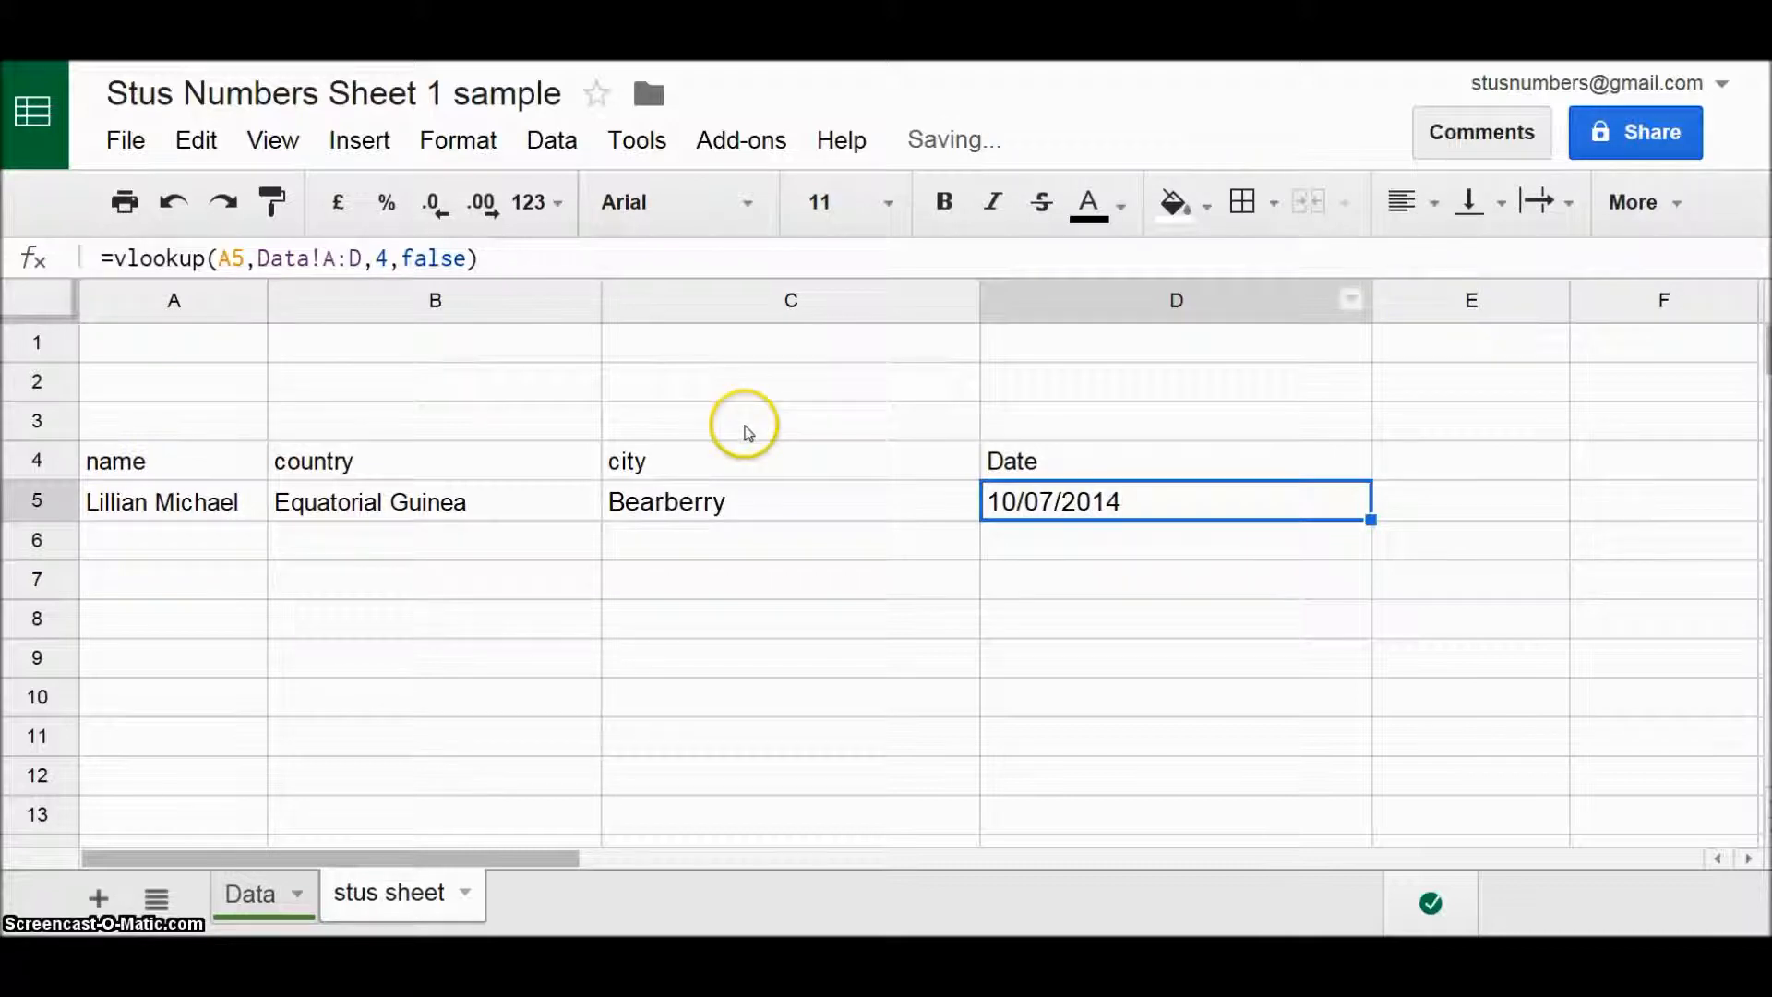
# - Bold the headers in A4:D4 and review the name and lookup formulas in row 5
pyautogui.moveTo(247, 462); pyautogui.dragTo(1020, 464)
pyautogui.click(945, 203)
pyautogui.click(148, 489)
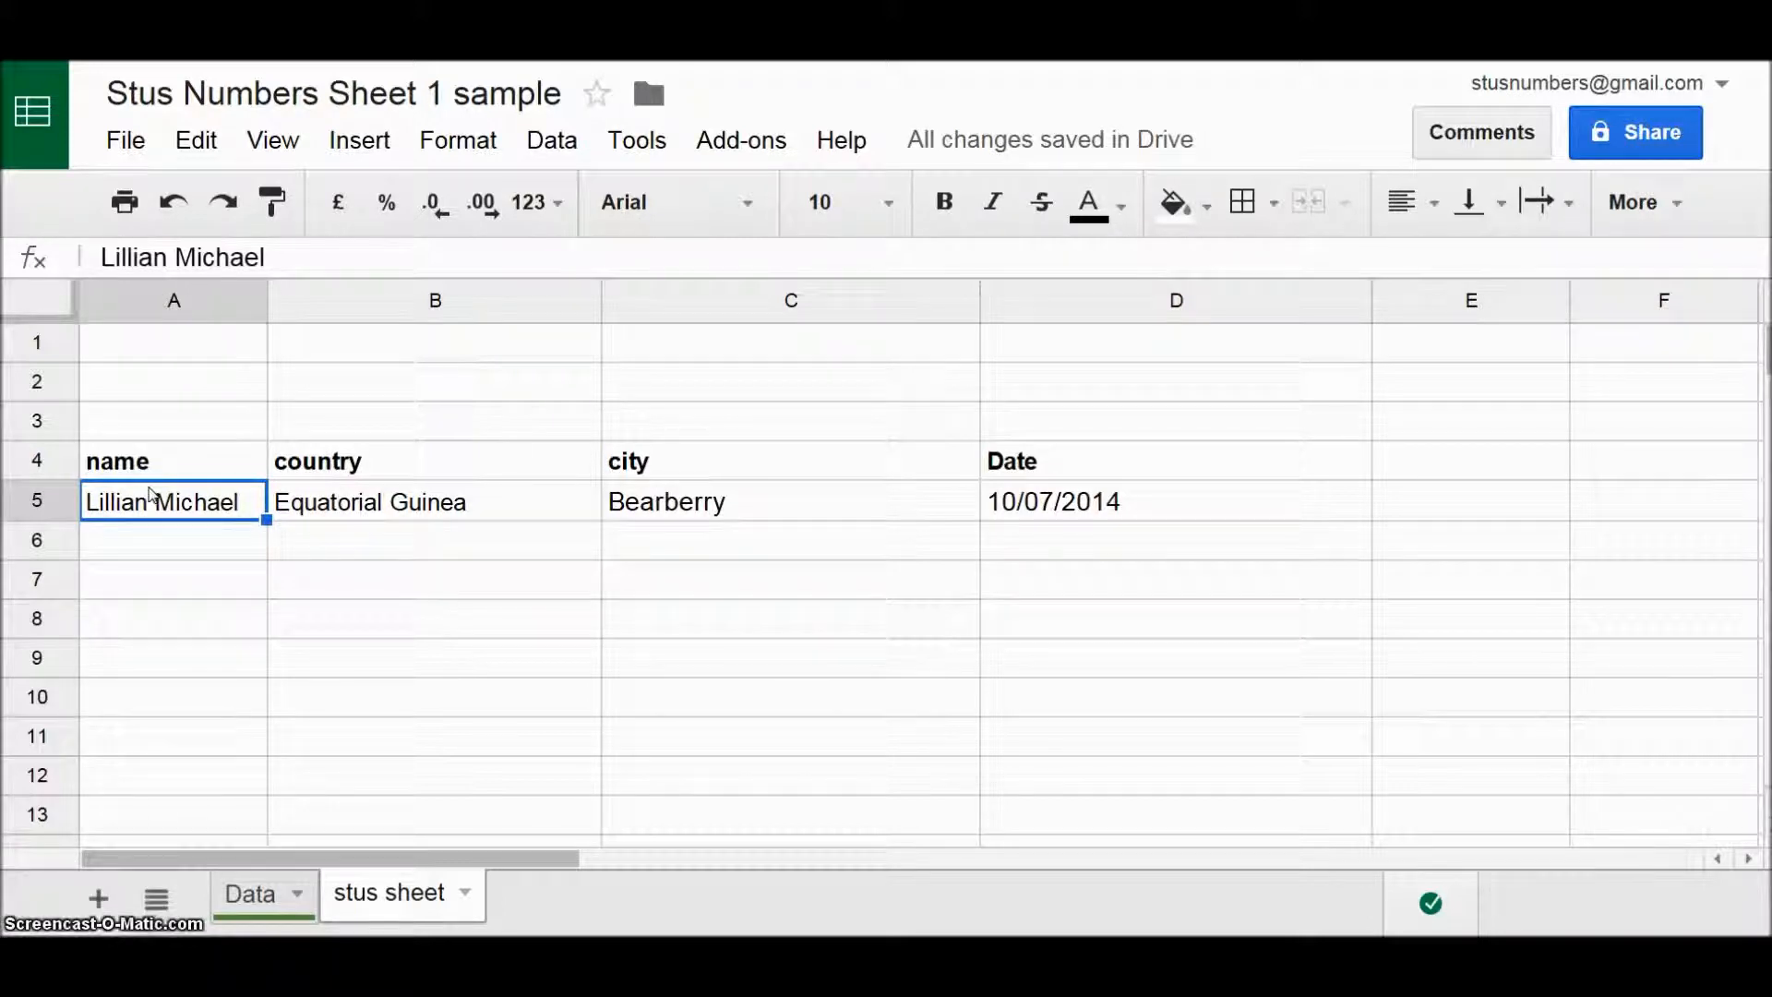
pyautogui.press('Right')
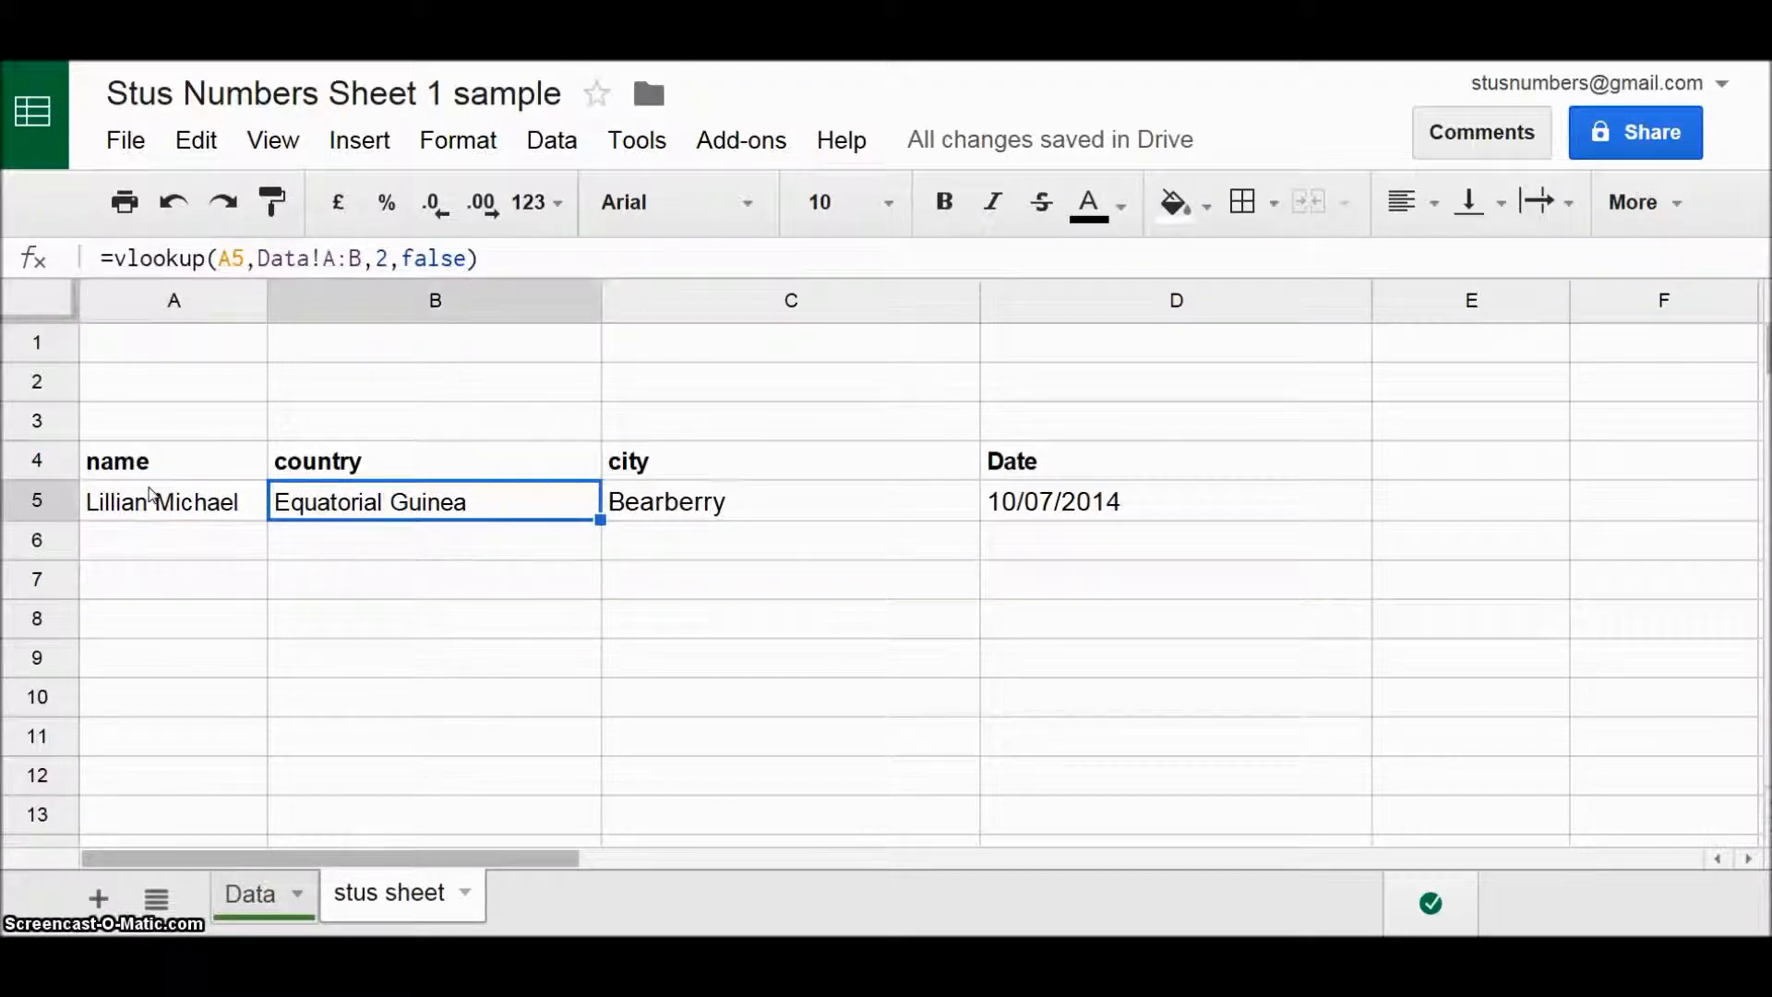
pyautogui.press('Right')
pyautogui.press('Right')
pyautogui.click(151, 494)
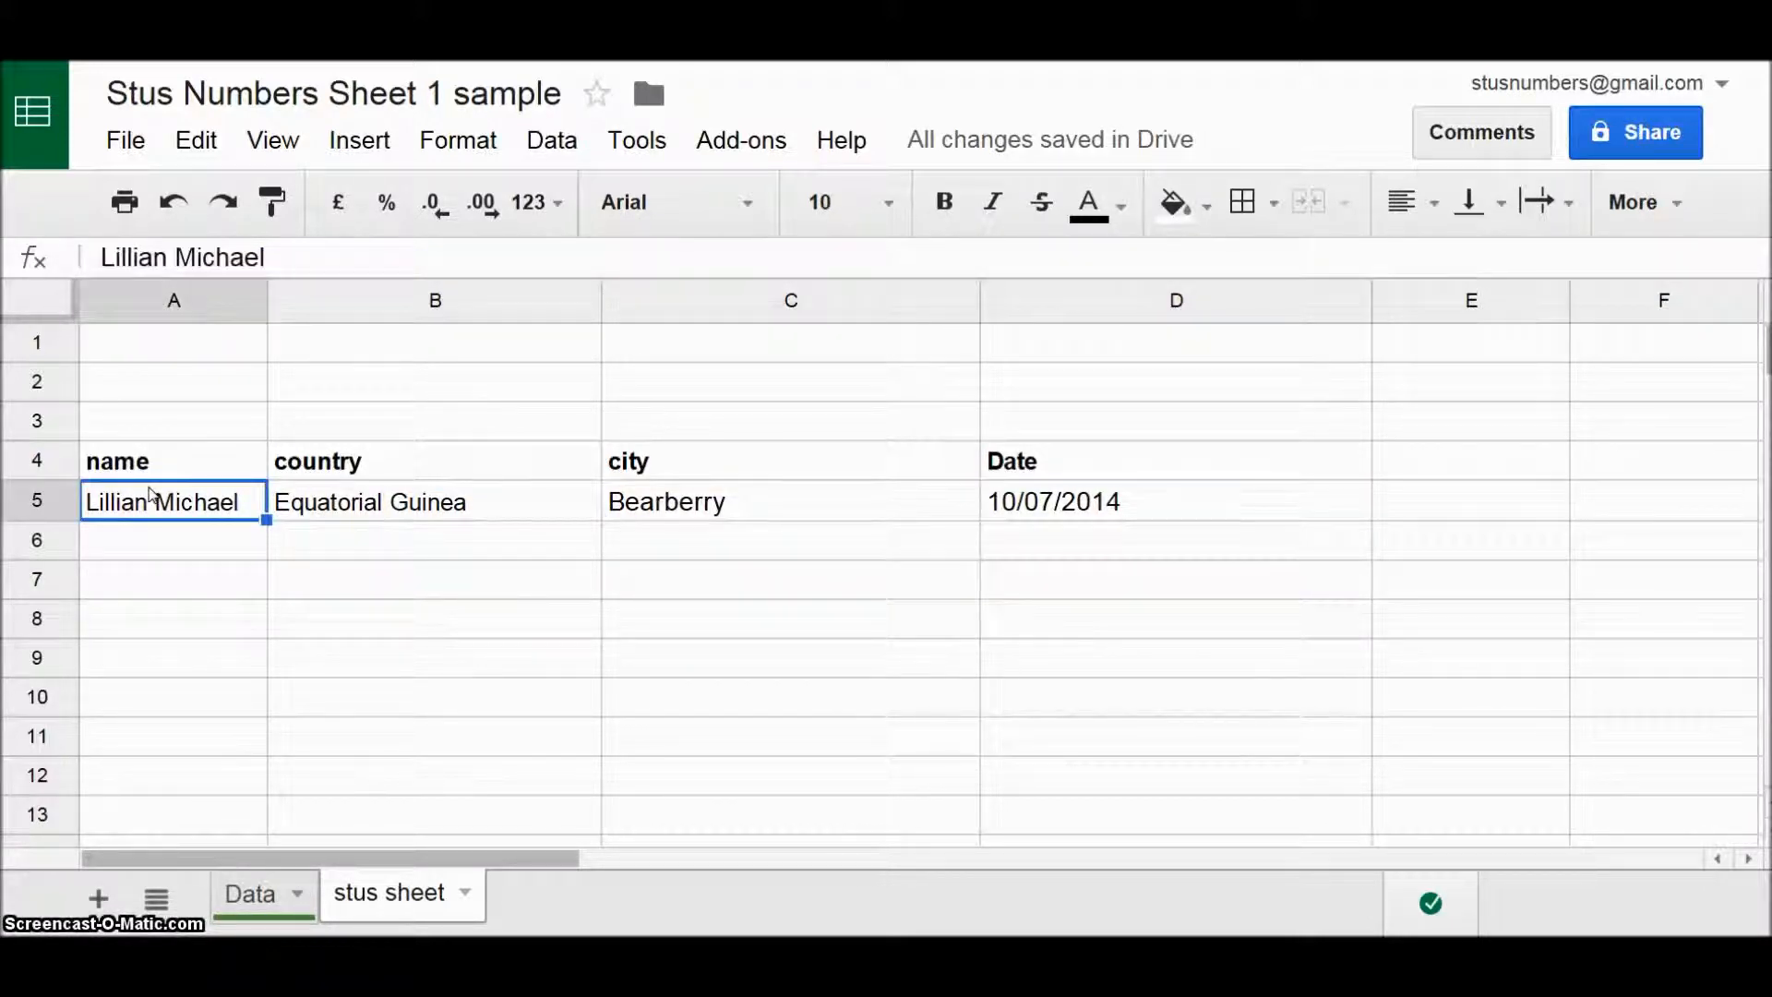
# - Copy the name in A107 of the Data sheet into A5 of the stus sheet and widen column A to fit
pyautogui.click(268, 893)
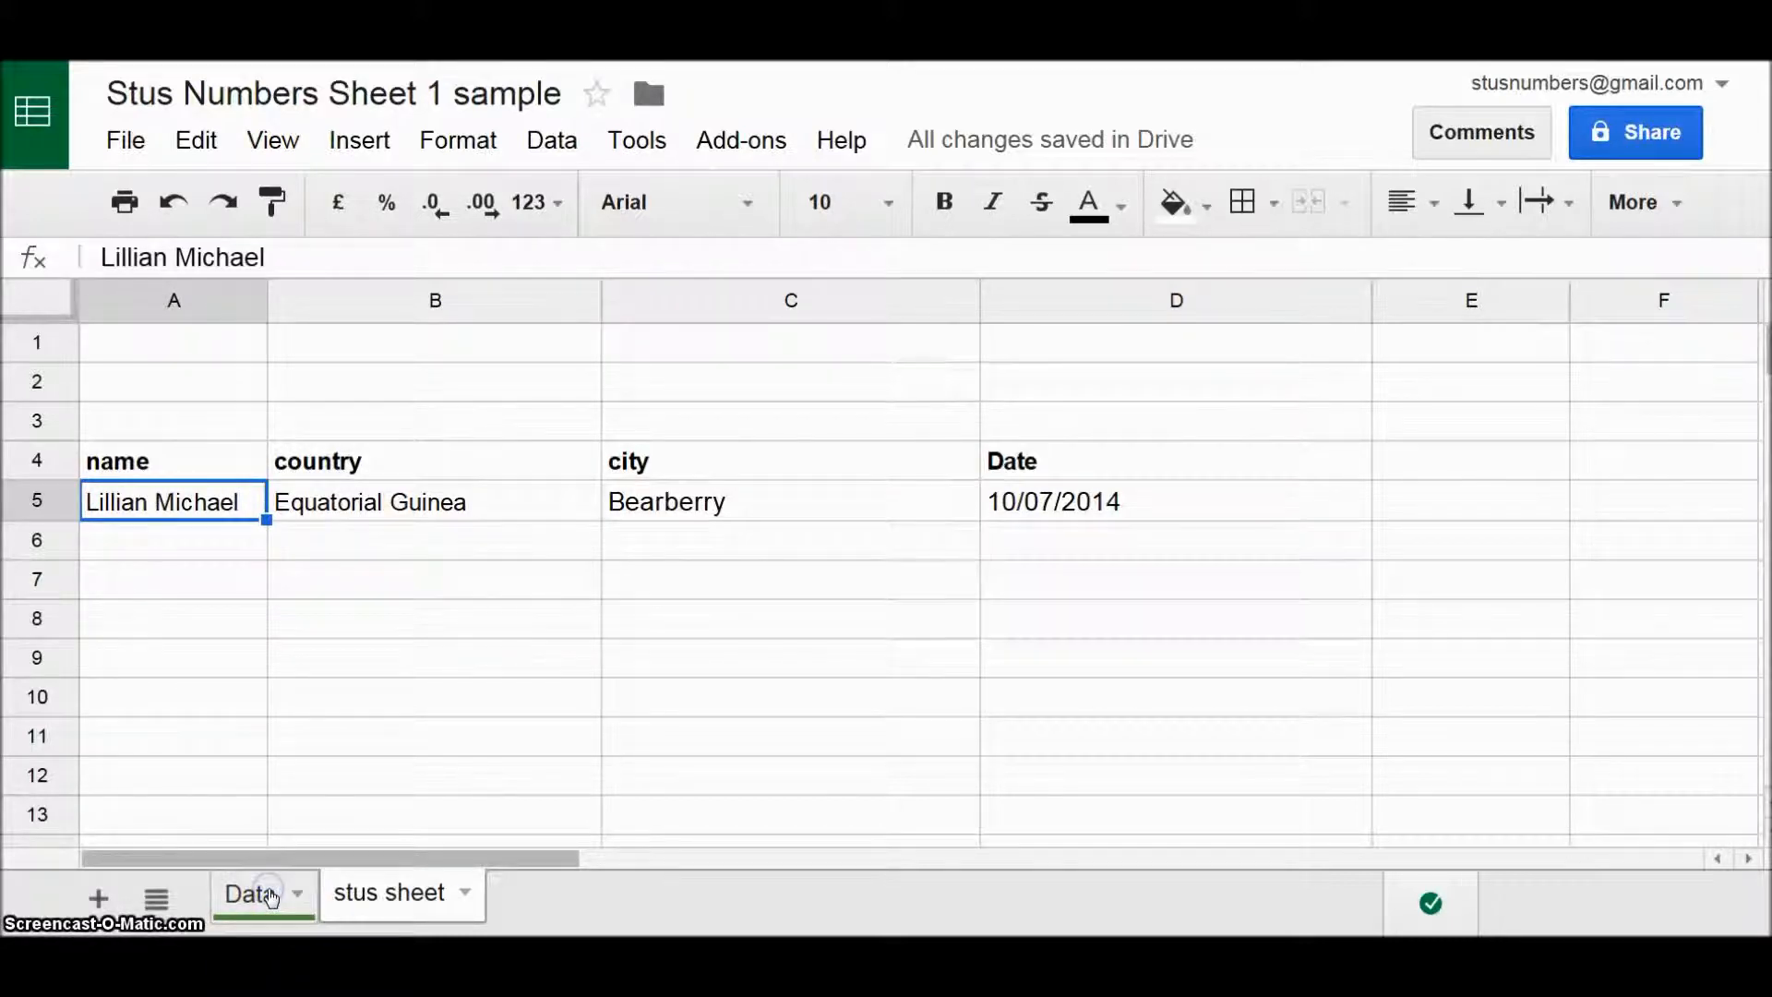
pyautogui.click(168, 697)
pyautogui.hotkey('ctrl', 'Down')
pyautogui.press('Up')
pyautogui.press('Up')
pyautogui.press('Up')
pyautogui.click(392, 900)
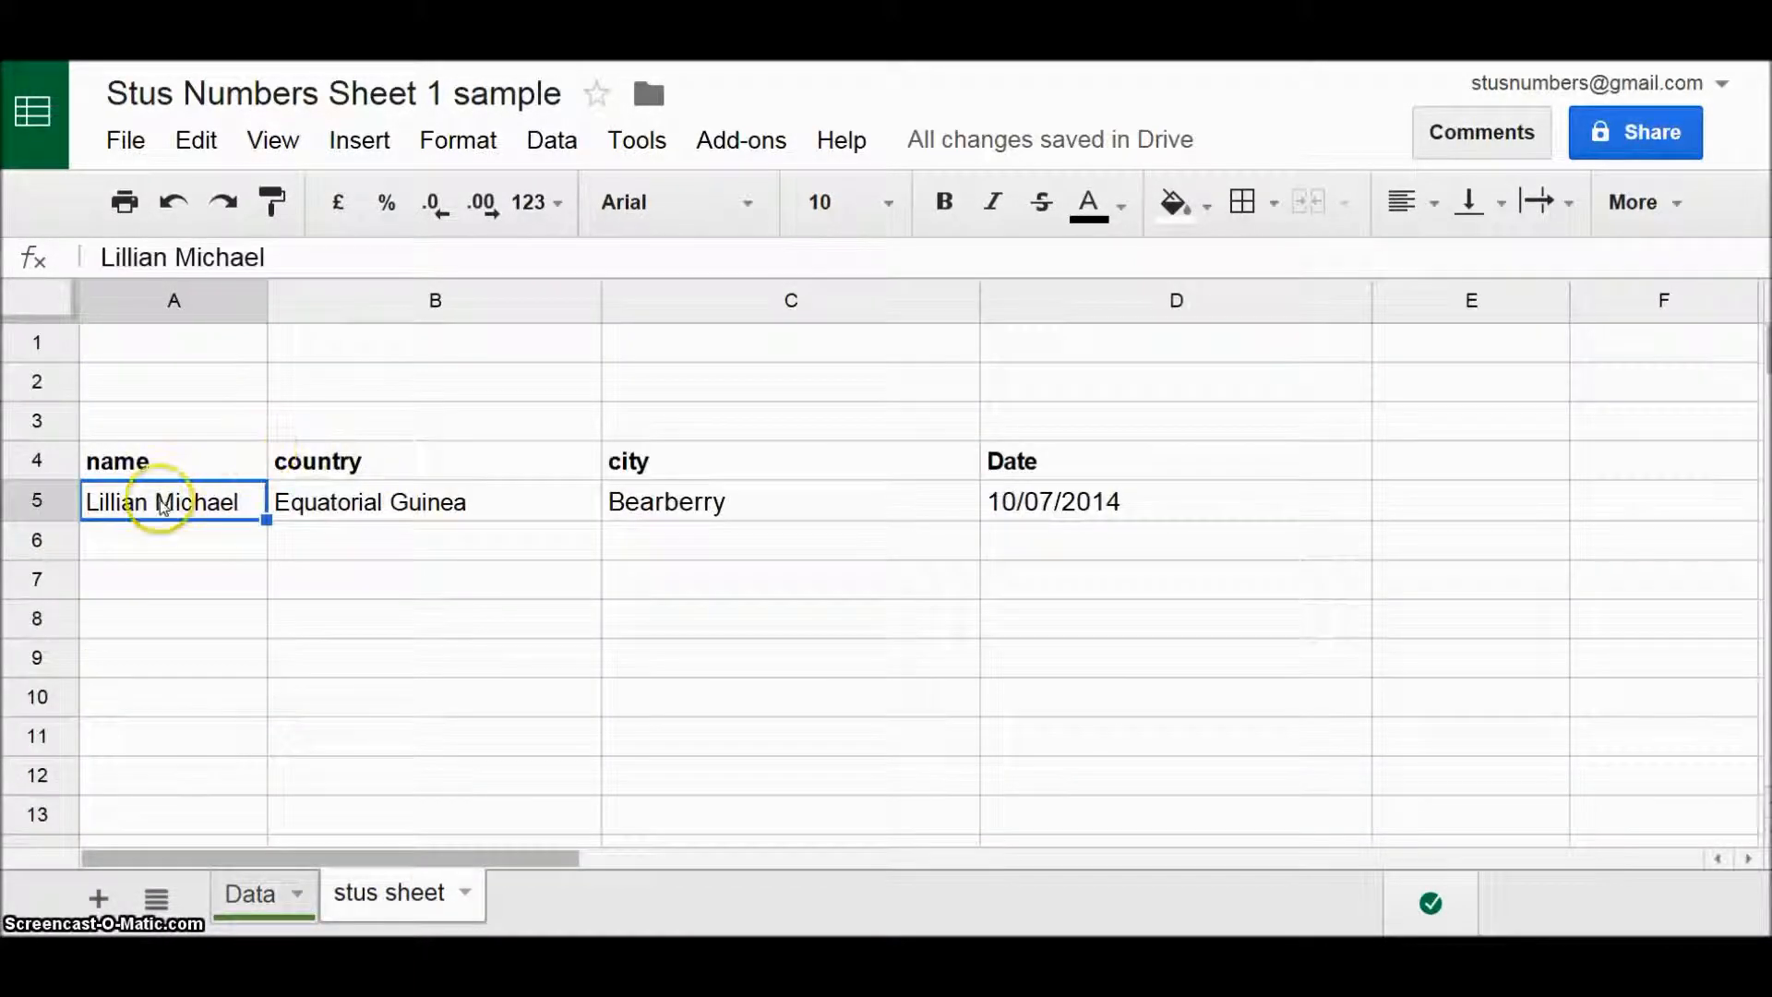
pyautogui.rightClick(162, 503)
pyautogui.click(297, 648)
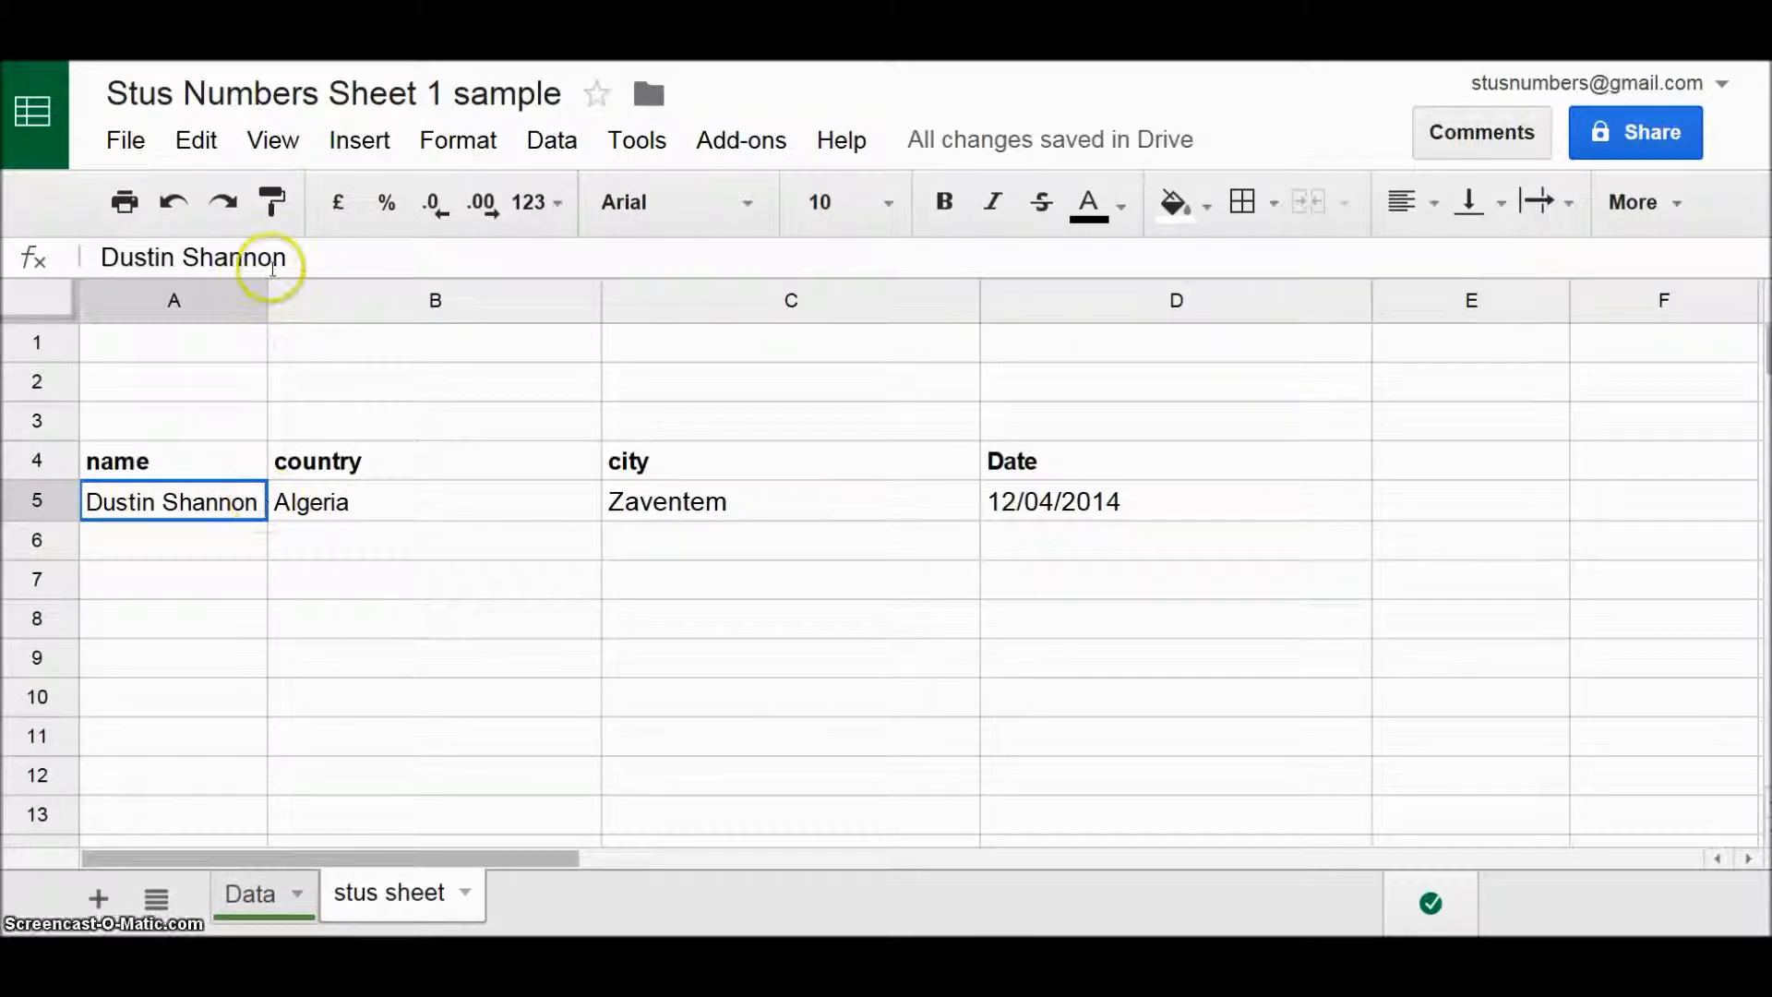
pyautogui.moveTo(268, 300); pyautogui.dragTo(321, 302)
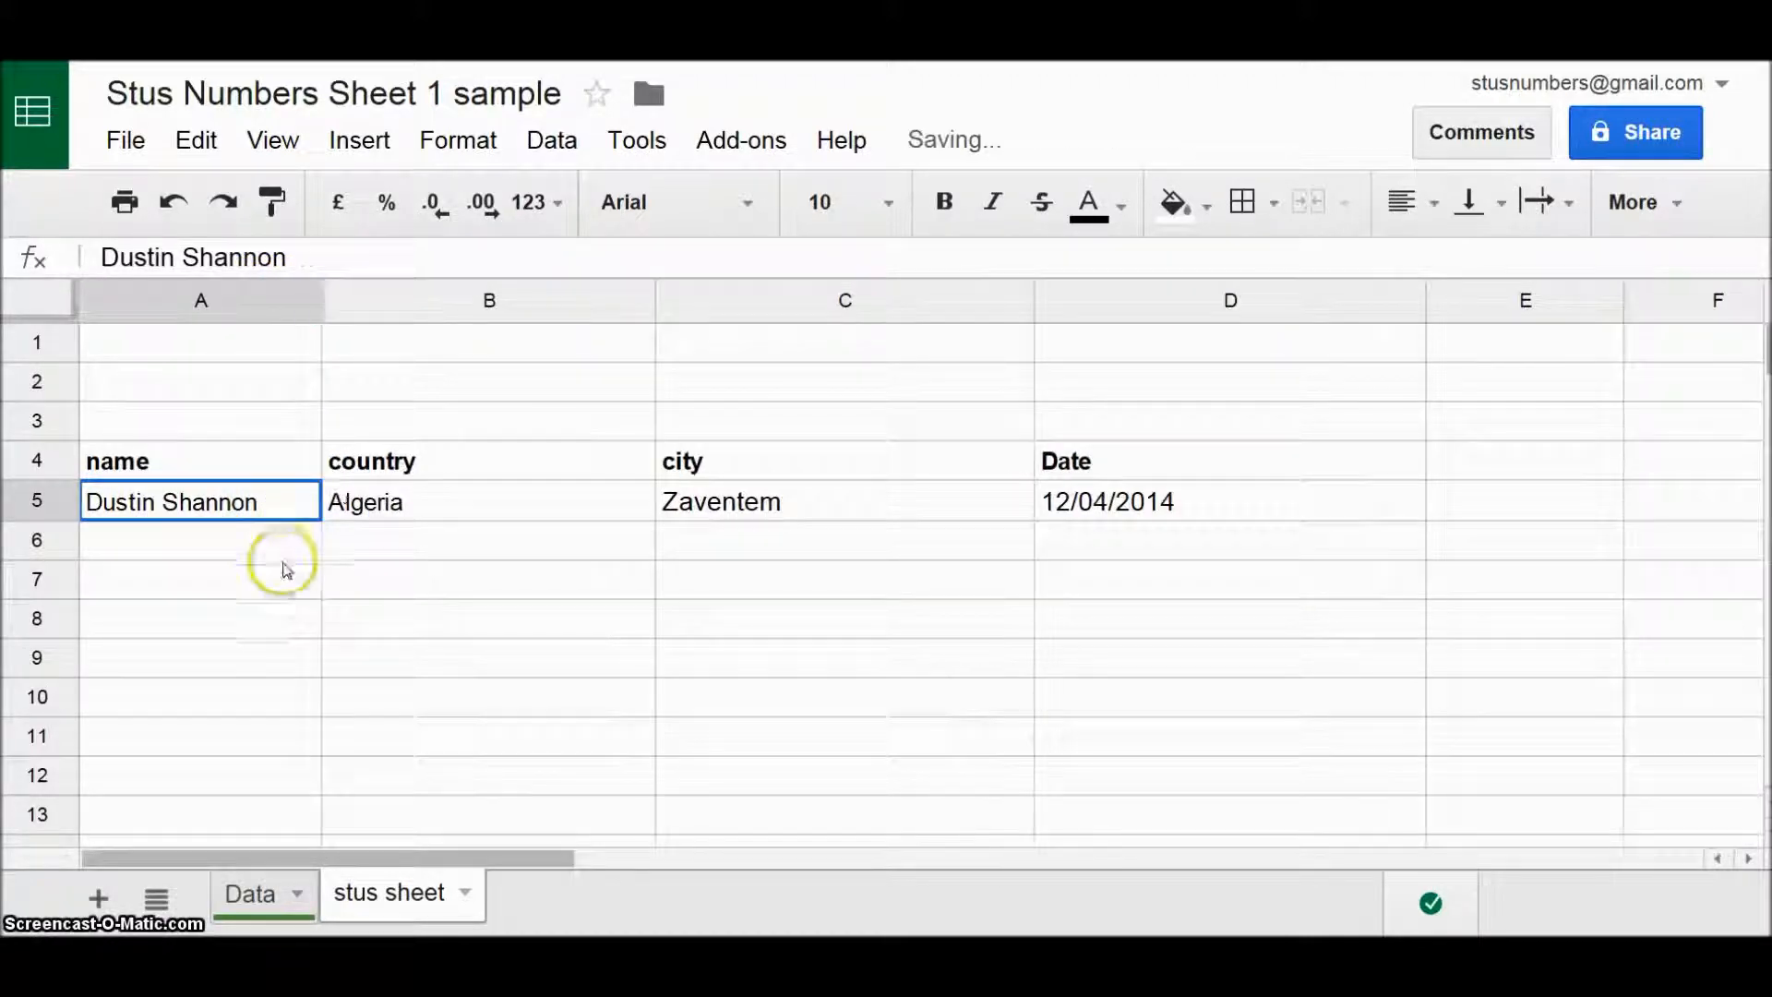
# - Replace the name in A5 with one missing from the Data sheet to test the lookup formulas
pyautogui.click(256, 503)
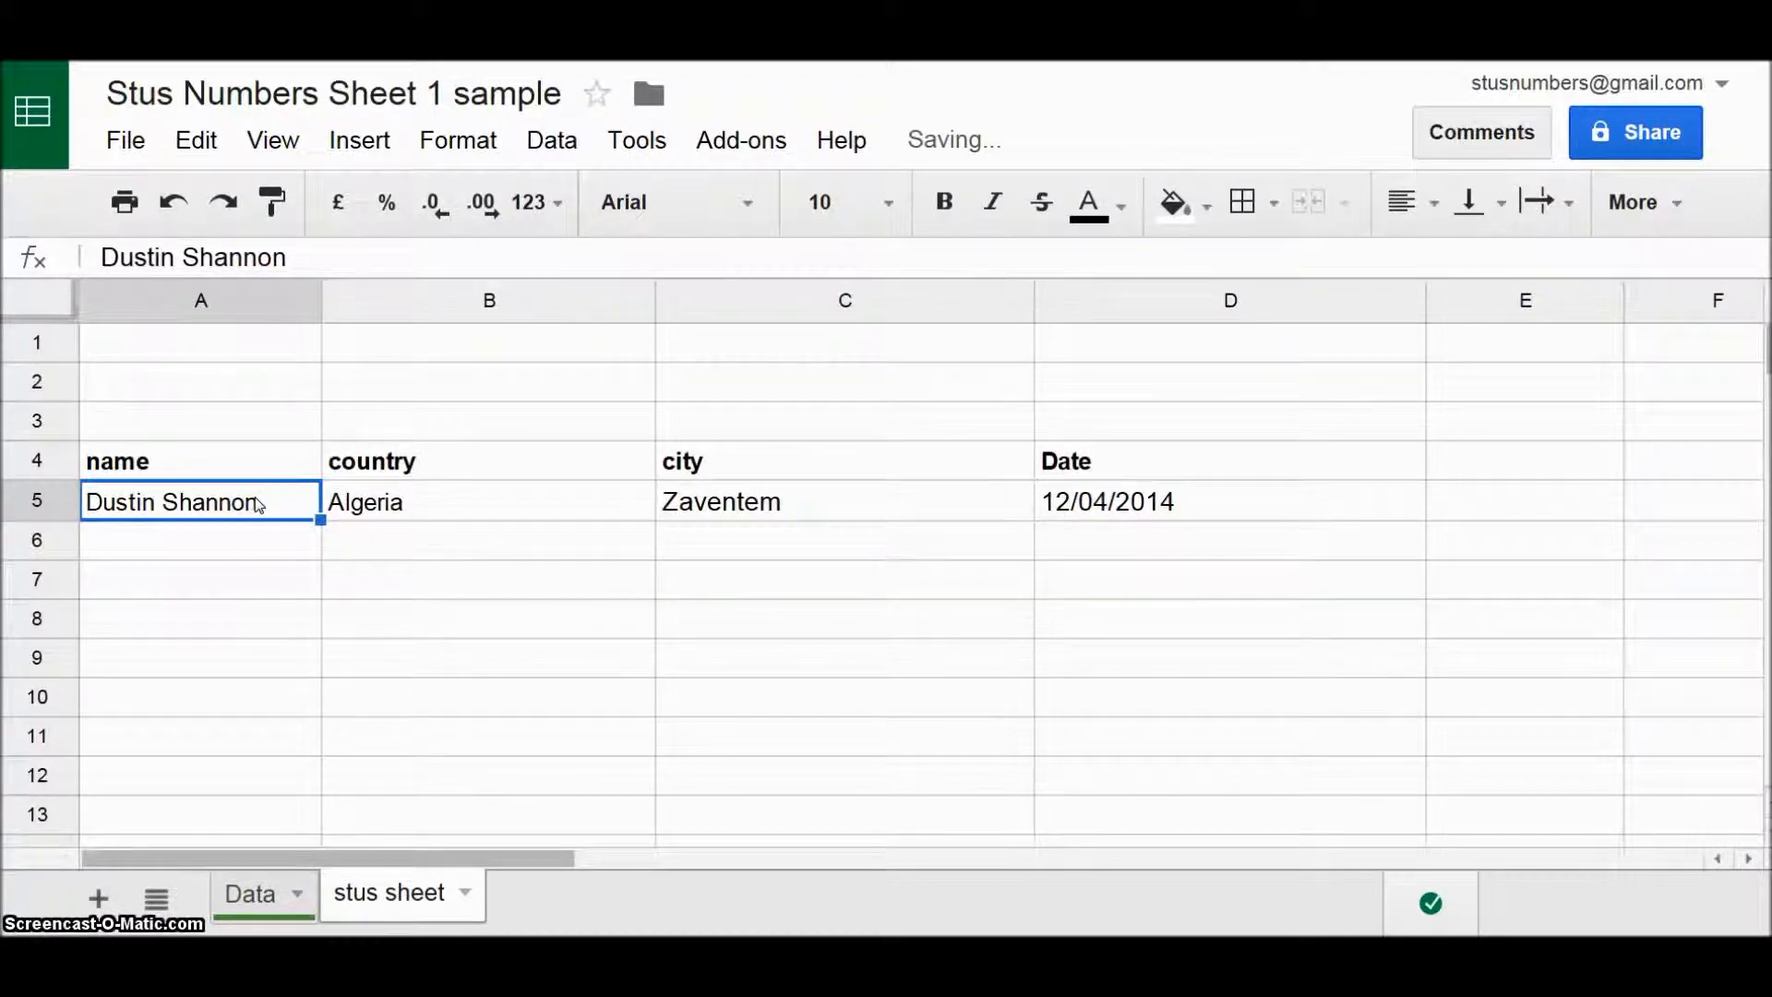
pyautogui.write('Bob Jone')
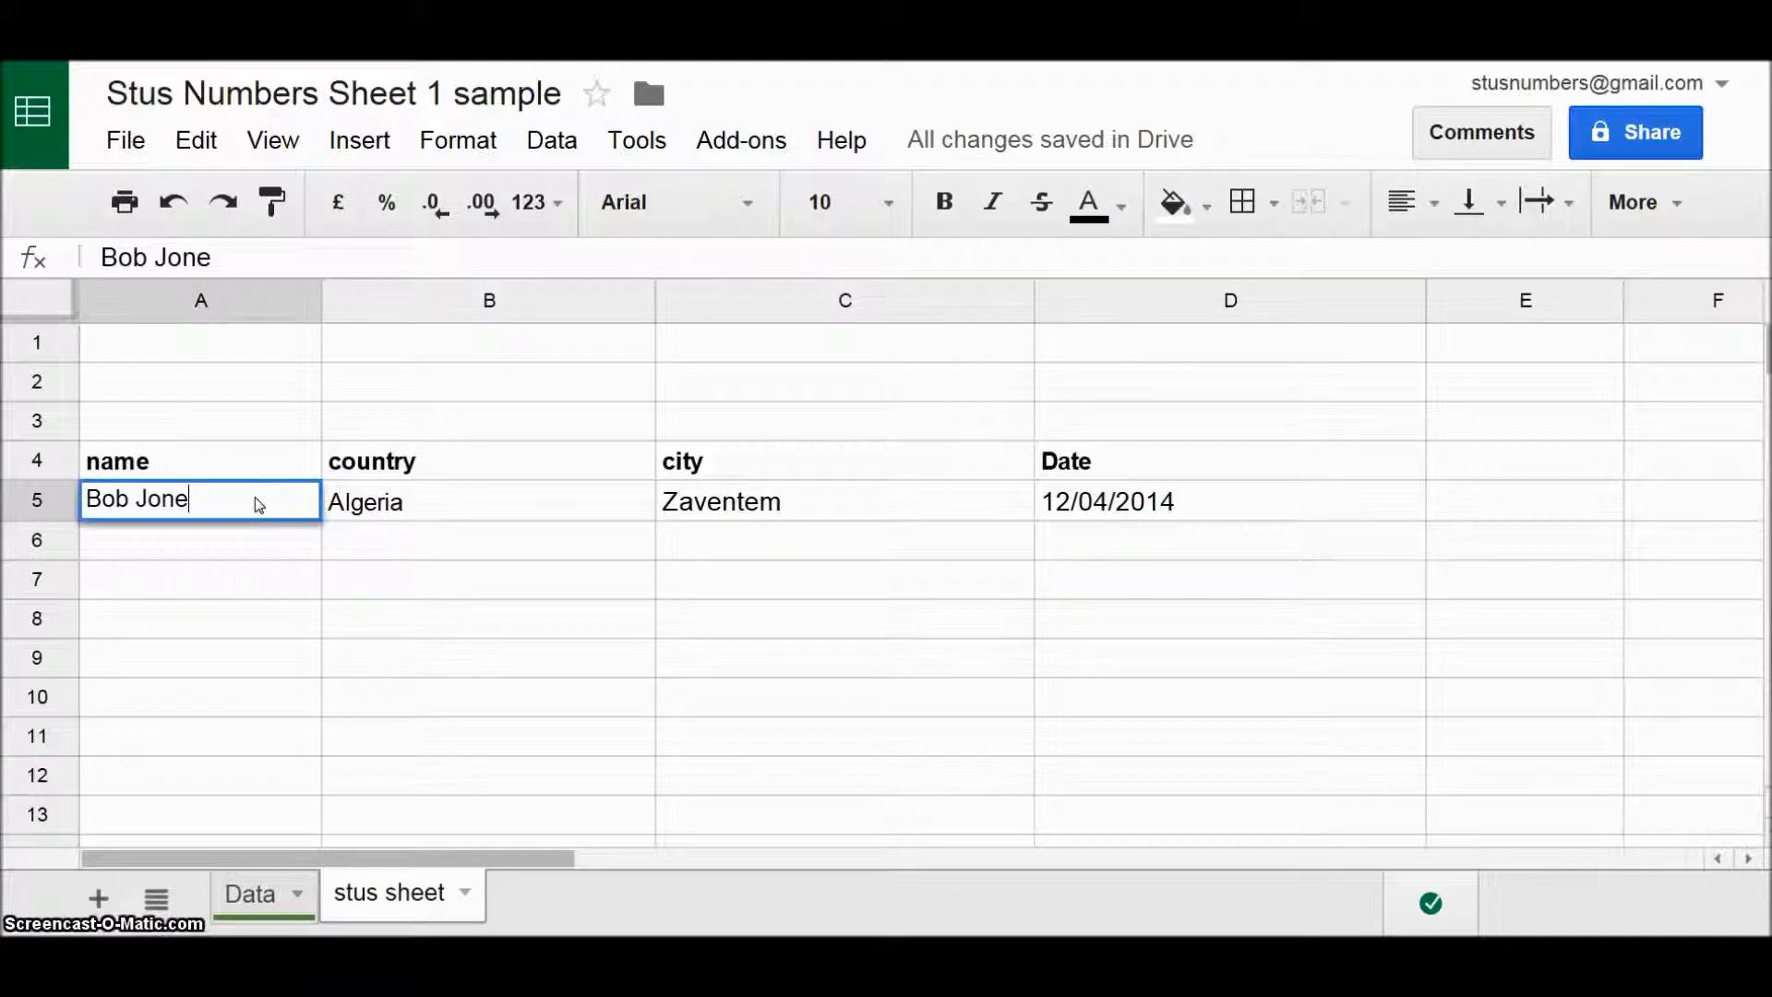
pyautogui.write('s')
pyautogui.press('Return')
# - Start a data validation rule for A5 with List from a range as the criteria and bring up the Data sheet
pyautogui.click(258, 504)
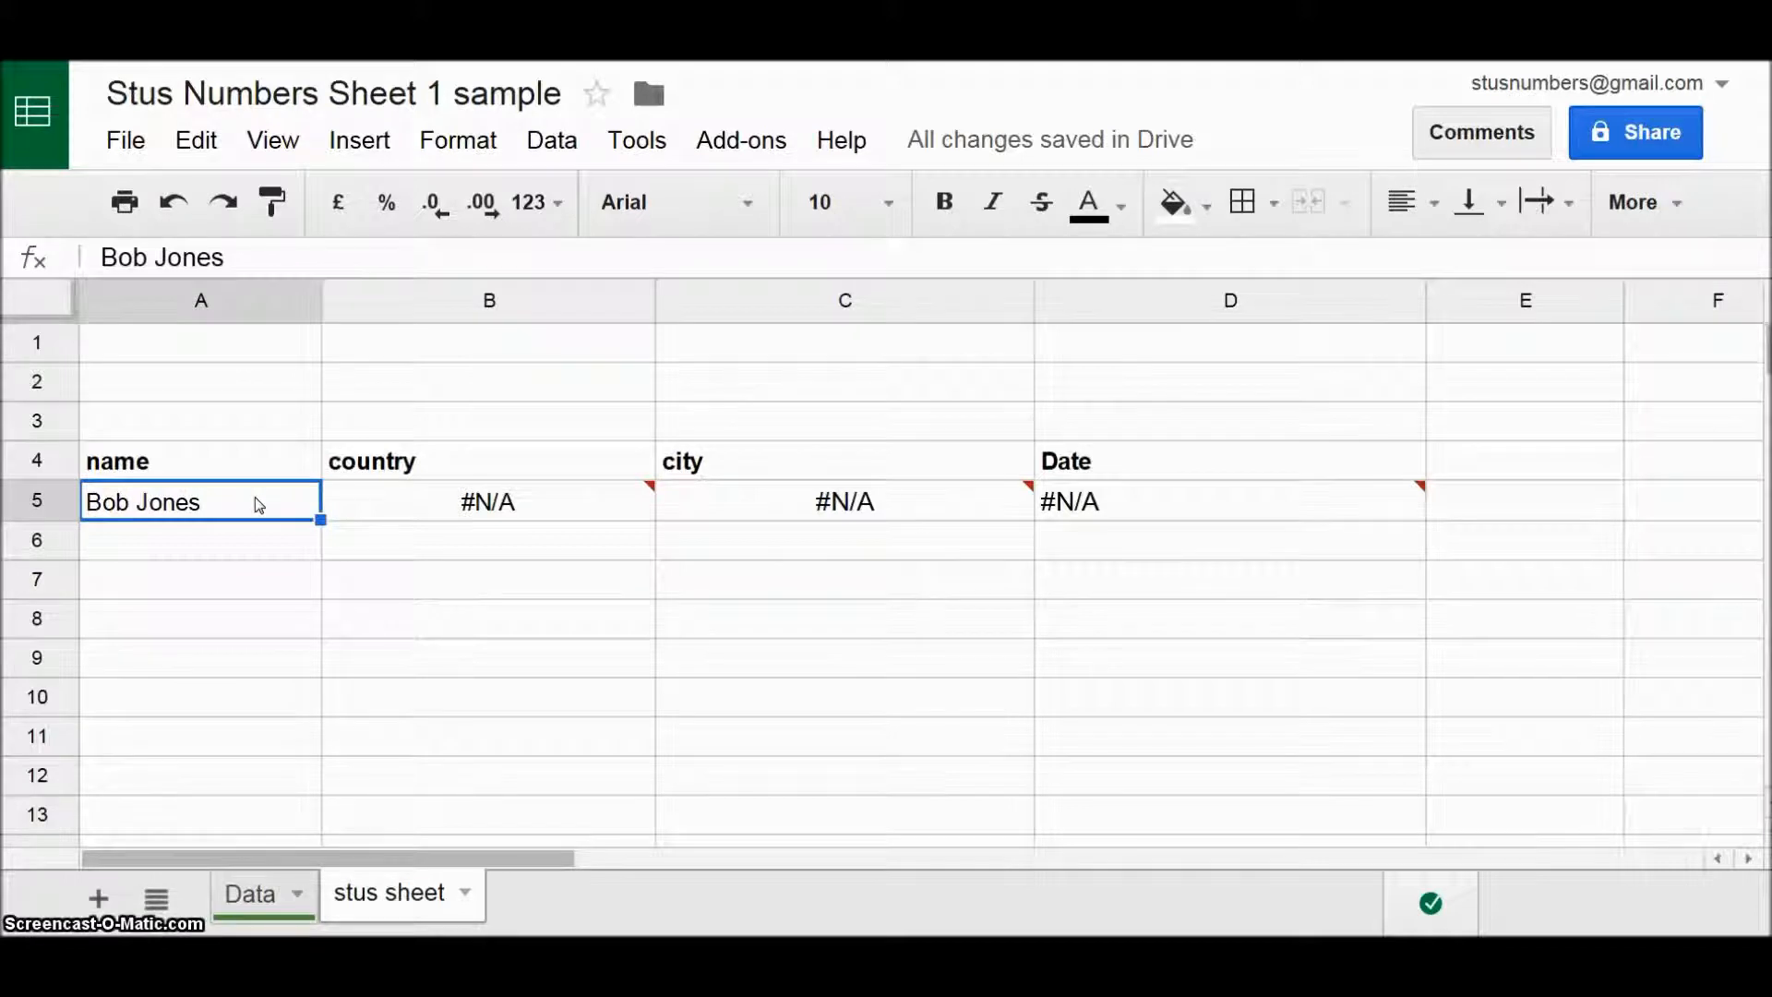
pyautogui.click(551, 140)
pyautogui.click(673, 668)
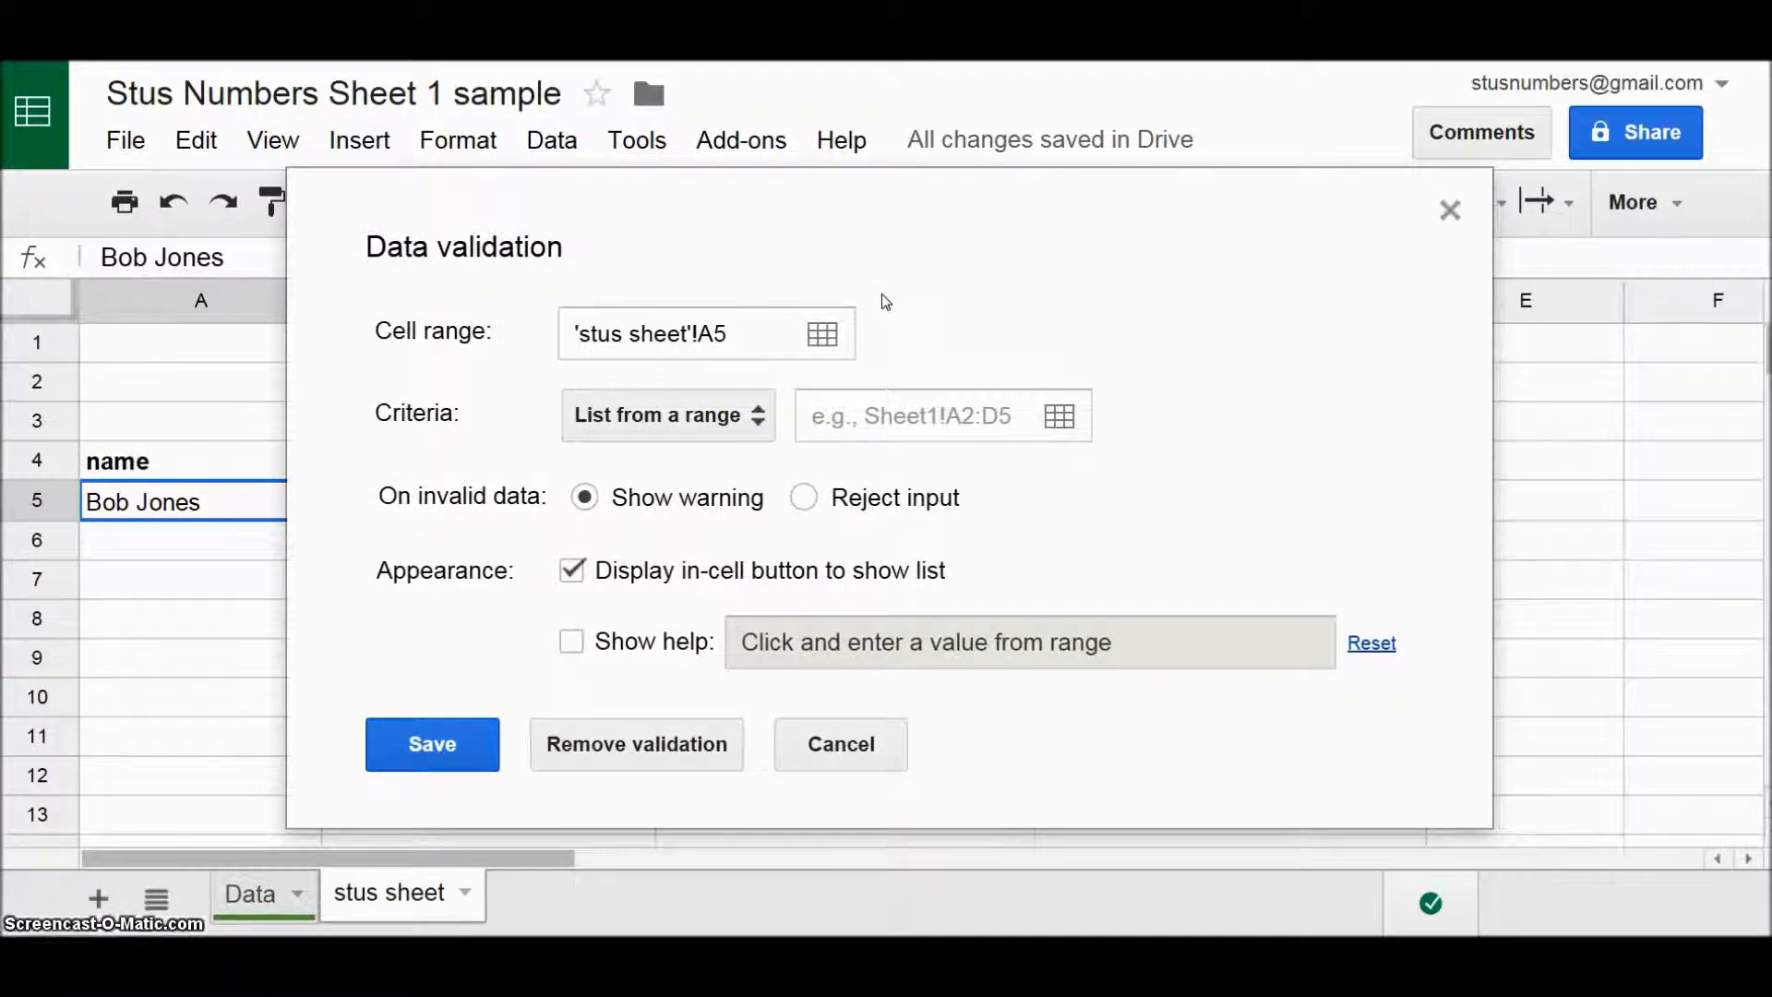
pyautogui.click(489, 383)
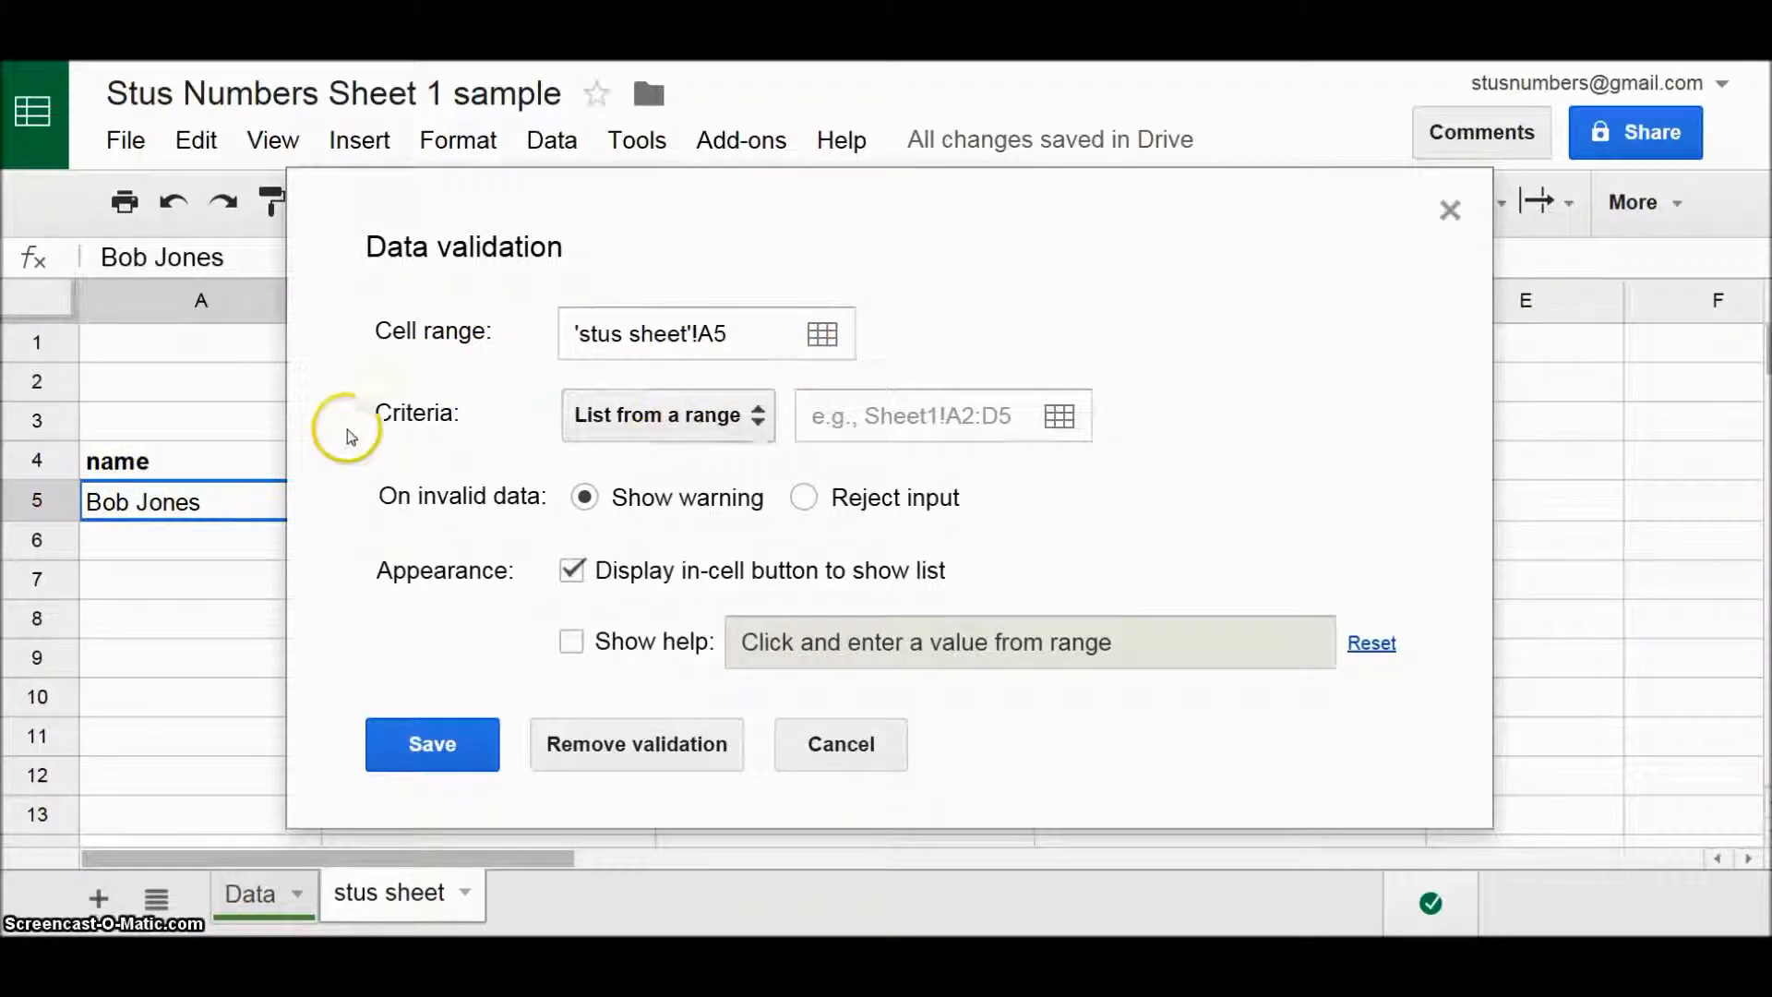
pyautogui.click(899, 416)
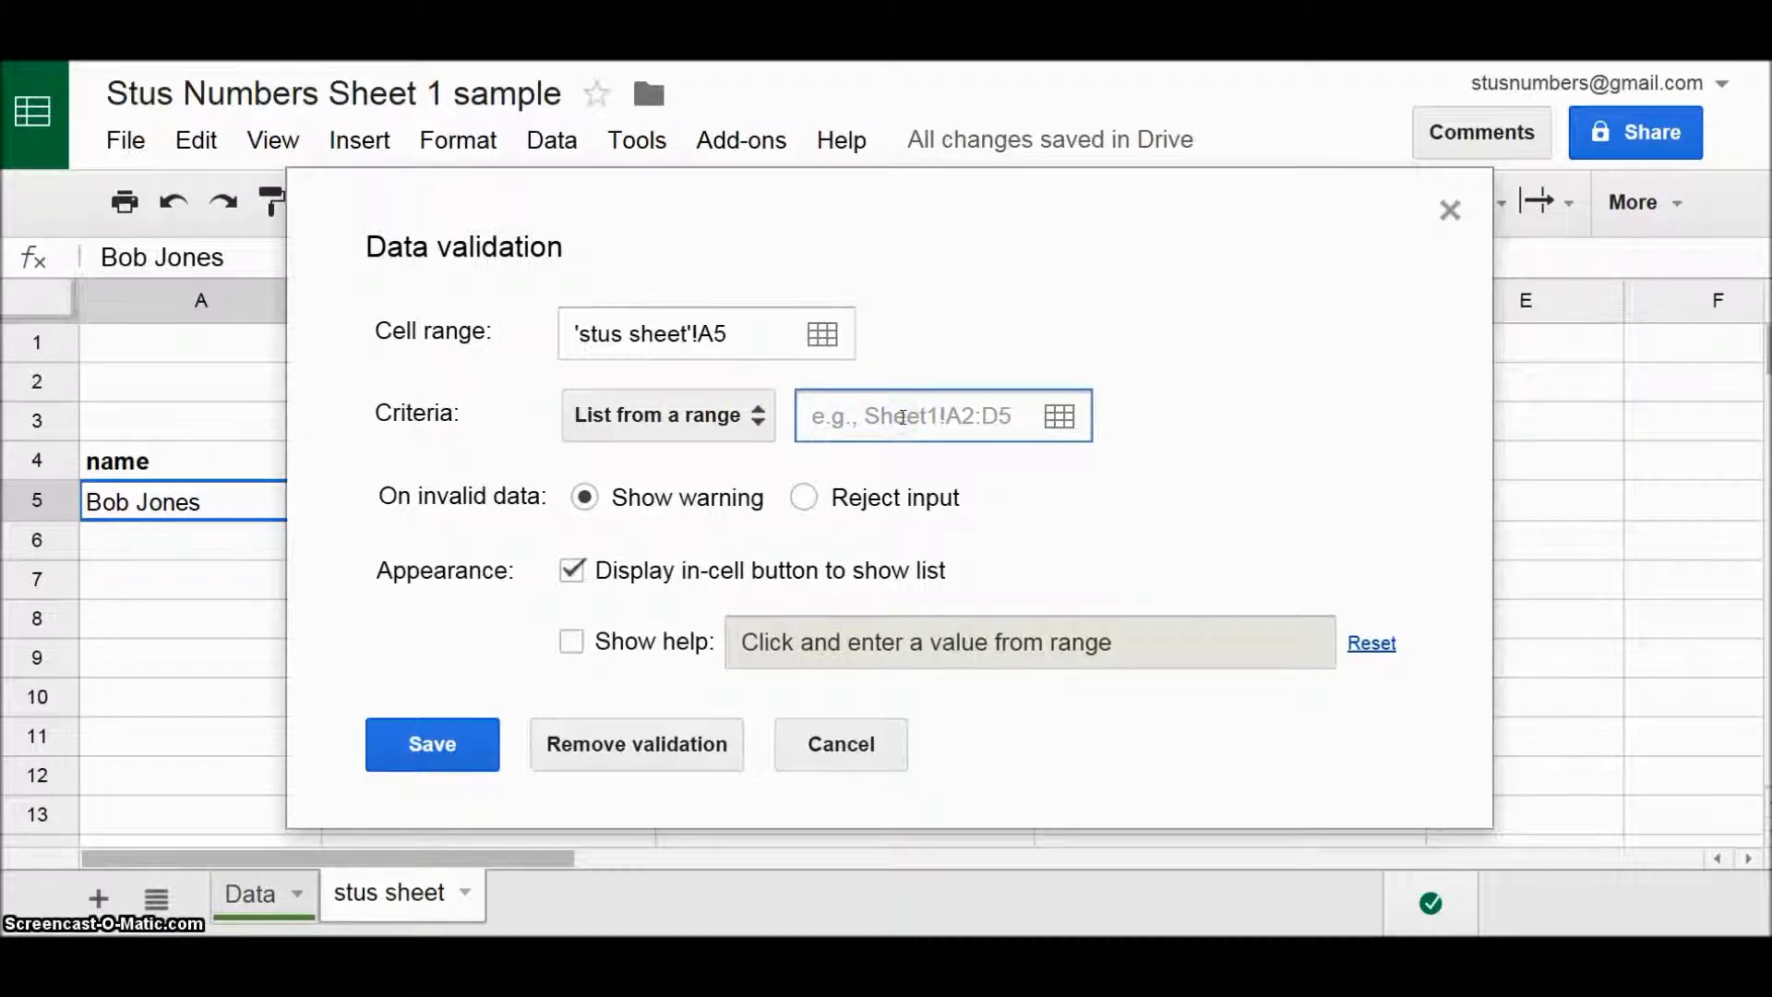
pyautogui.click(250, 893)
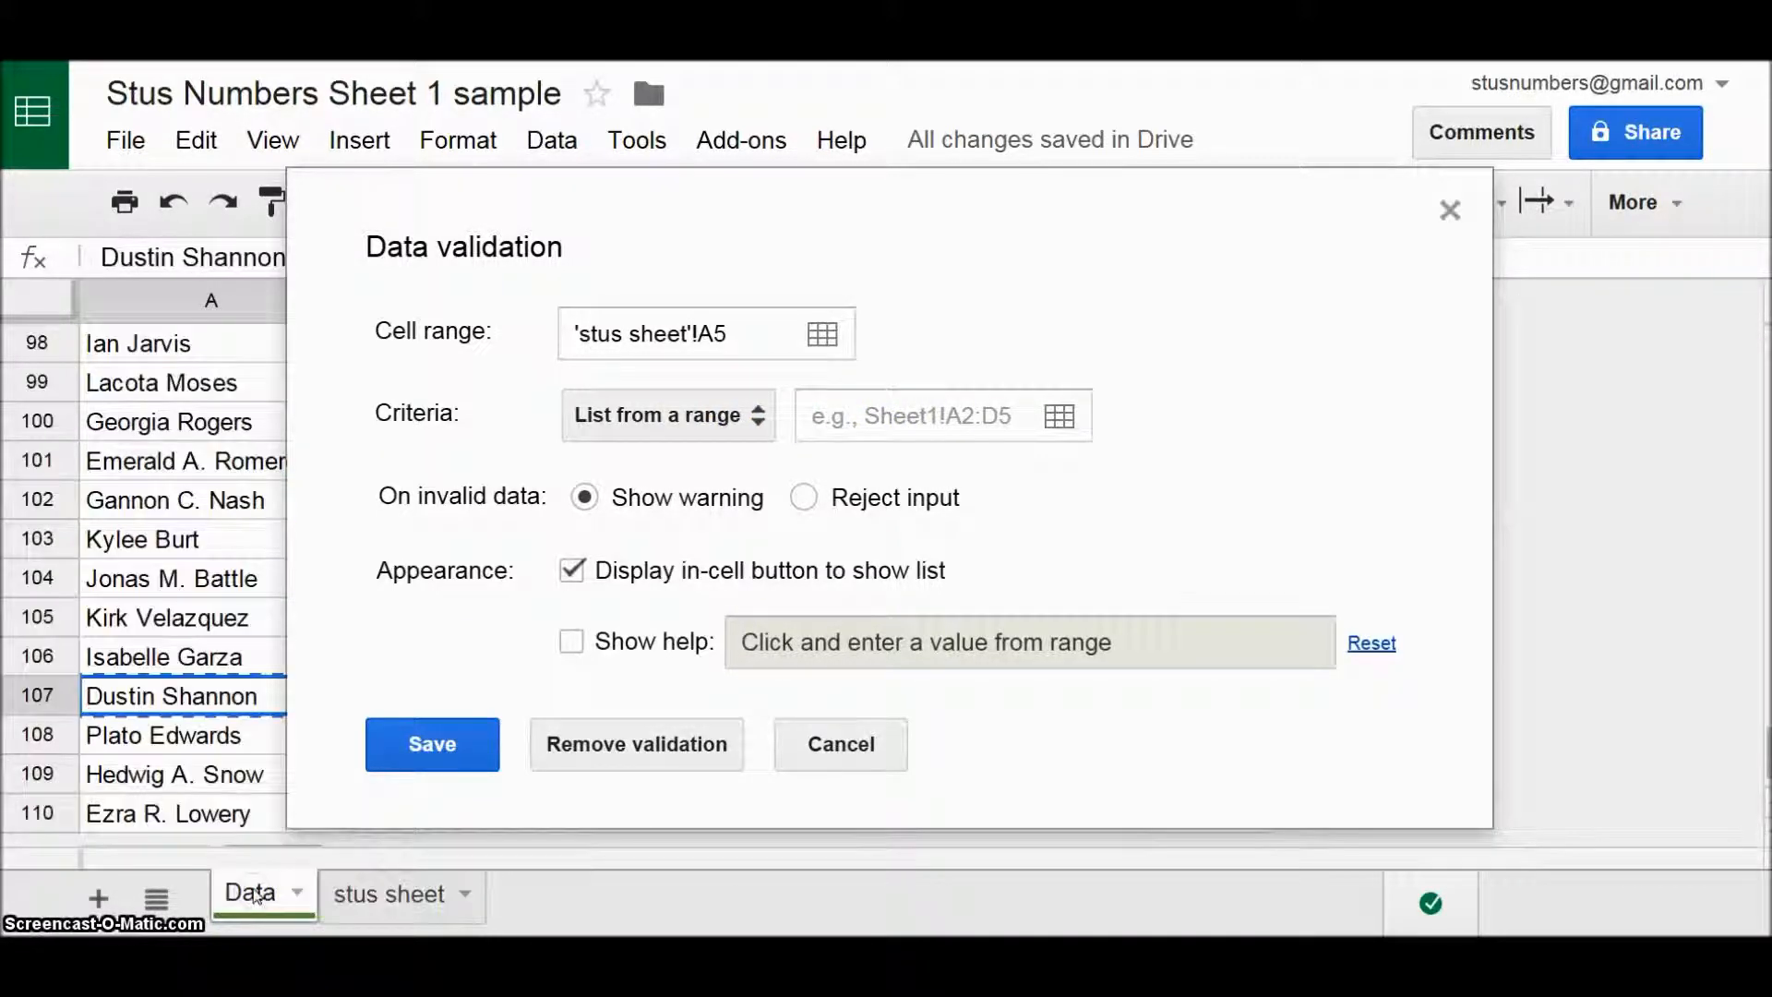
# - Examine where the name list in column A of the Data sheet starts and ends
pyautogui.click(190, 466)
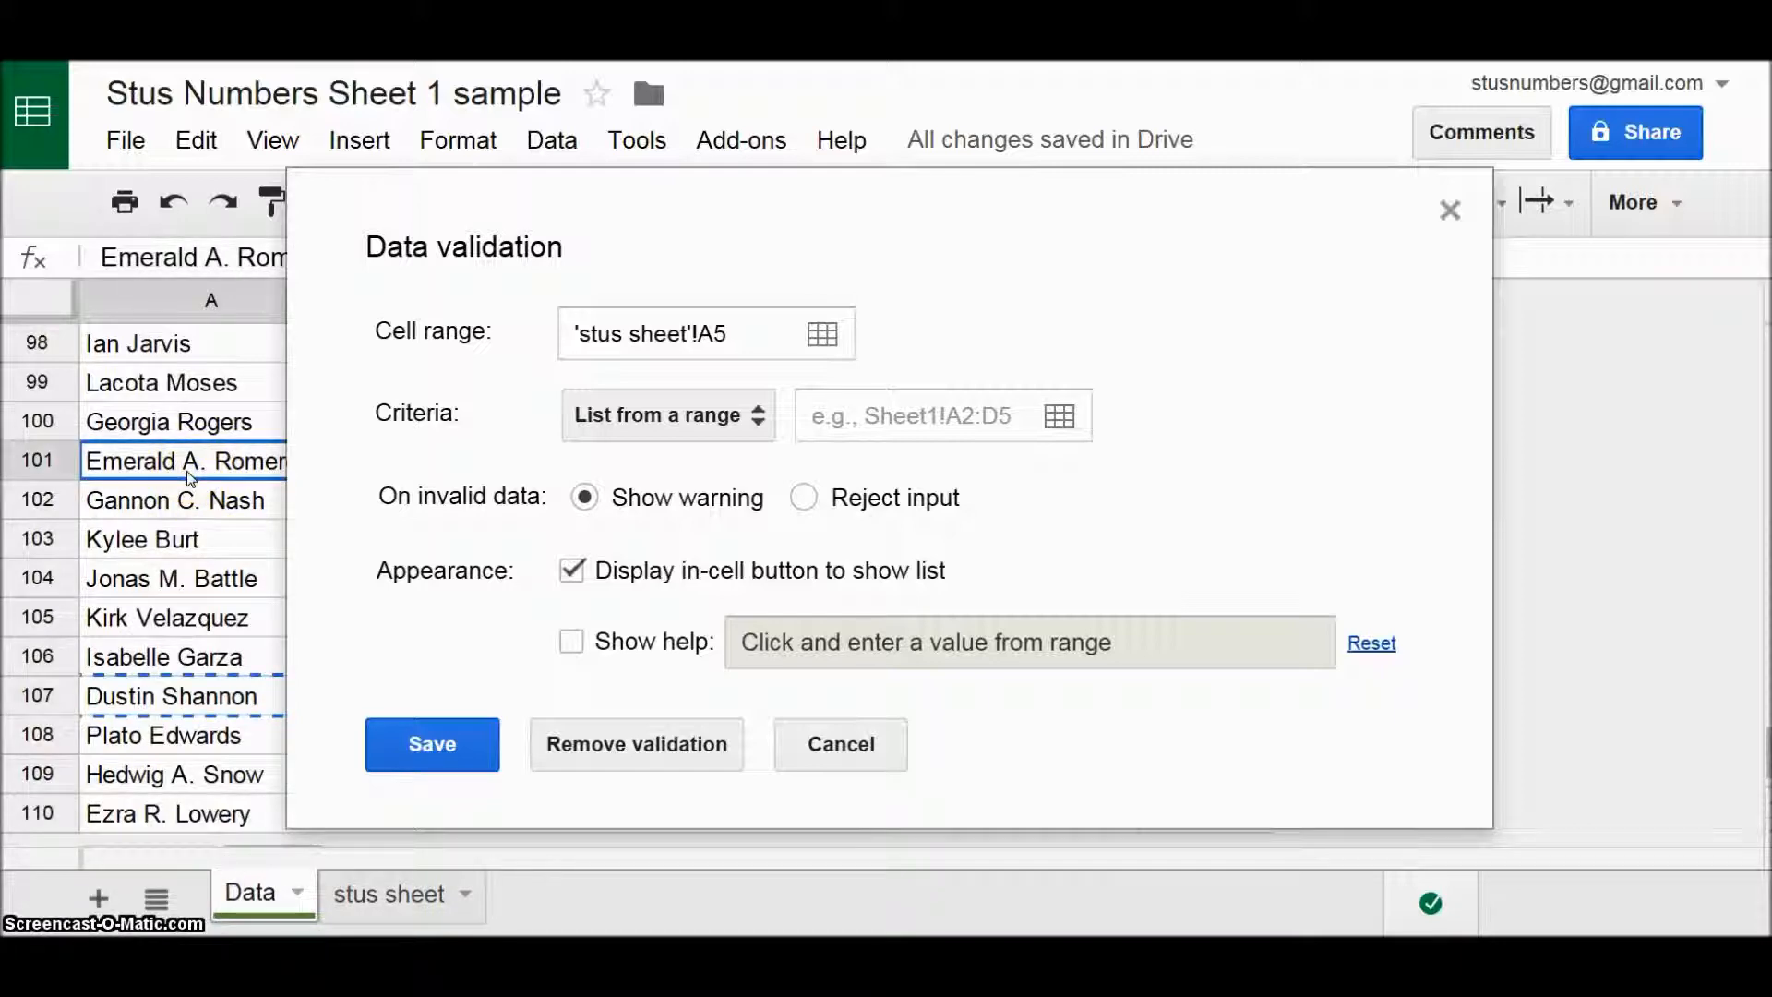
pyautogui.hotkey('ctrl', 'Home')
pyautogui.hotkey('ctrl', 'Down')
pyautogui.hotkey('ctrl', 'Down')
pyautogui.hotkey('ctrl', 'Home')
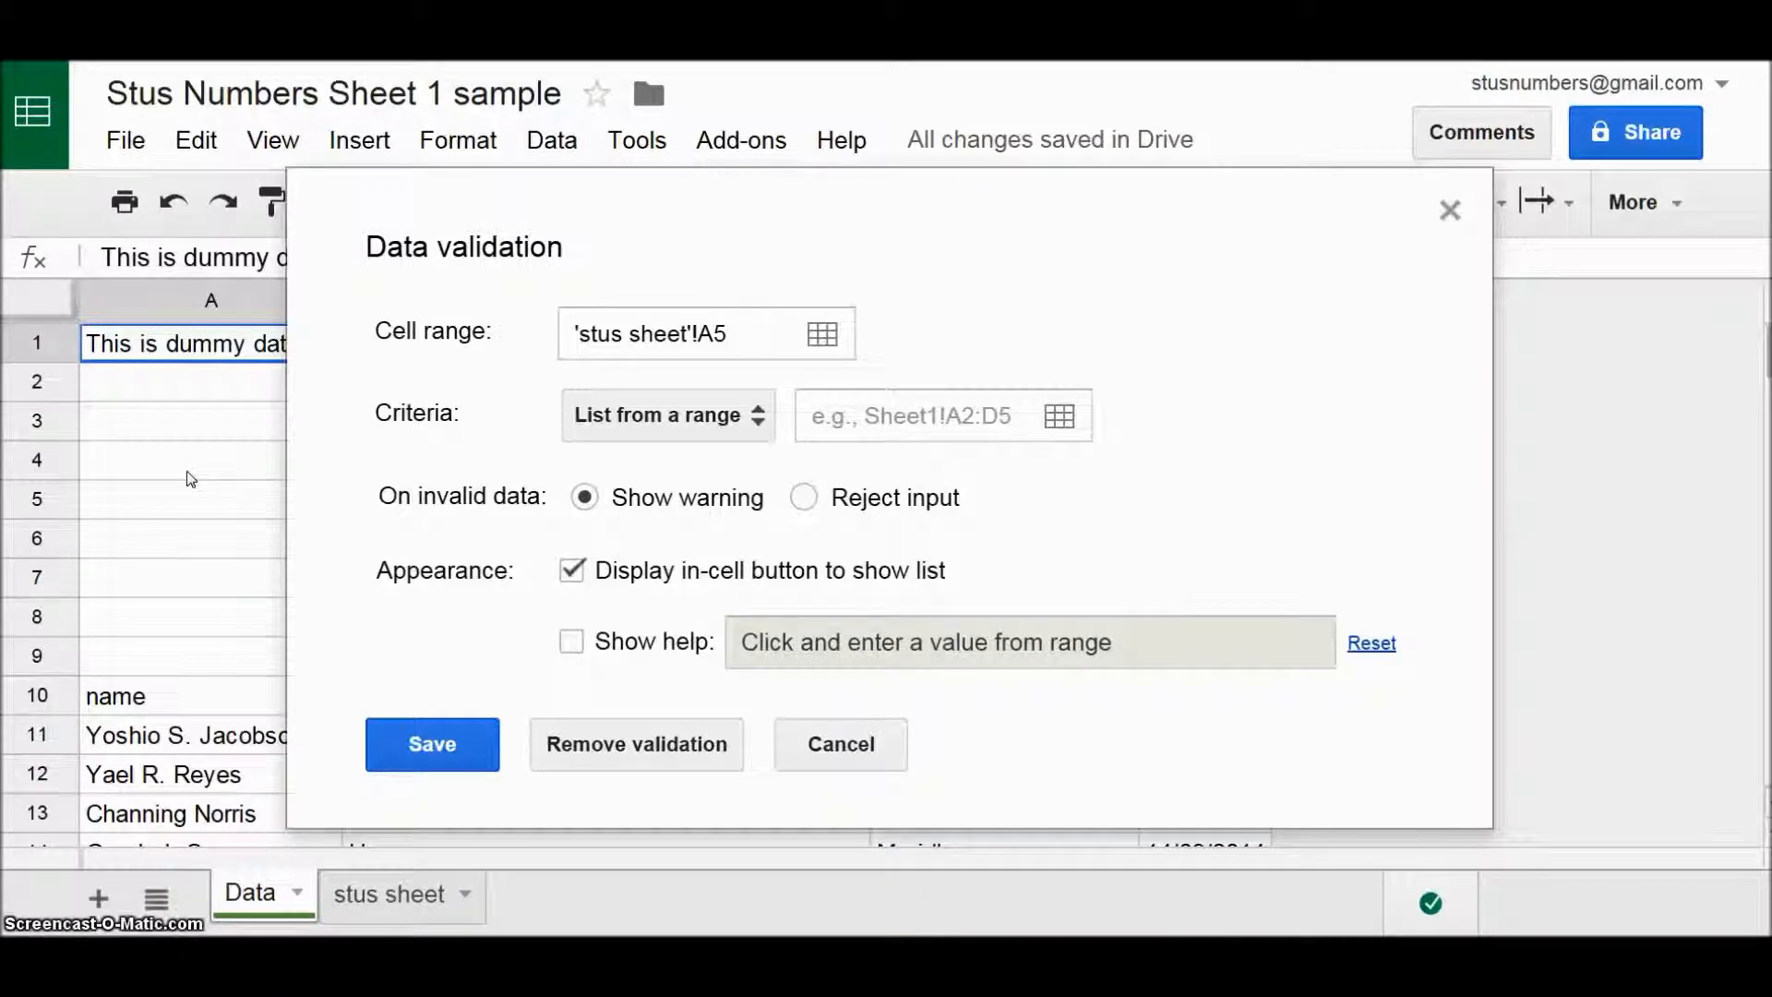
pyautogui.hotkey('ctrl', 'Down')
pyautogui.hotkey('ctrl', 'Down')
pyautogui.hotkey('ctrl', 'Home')
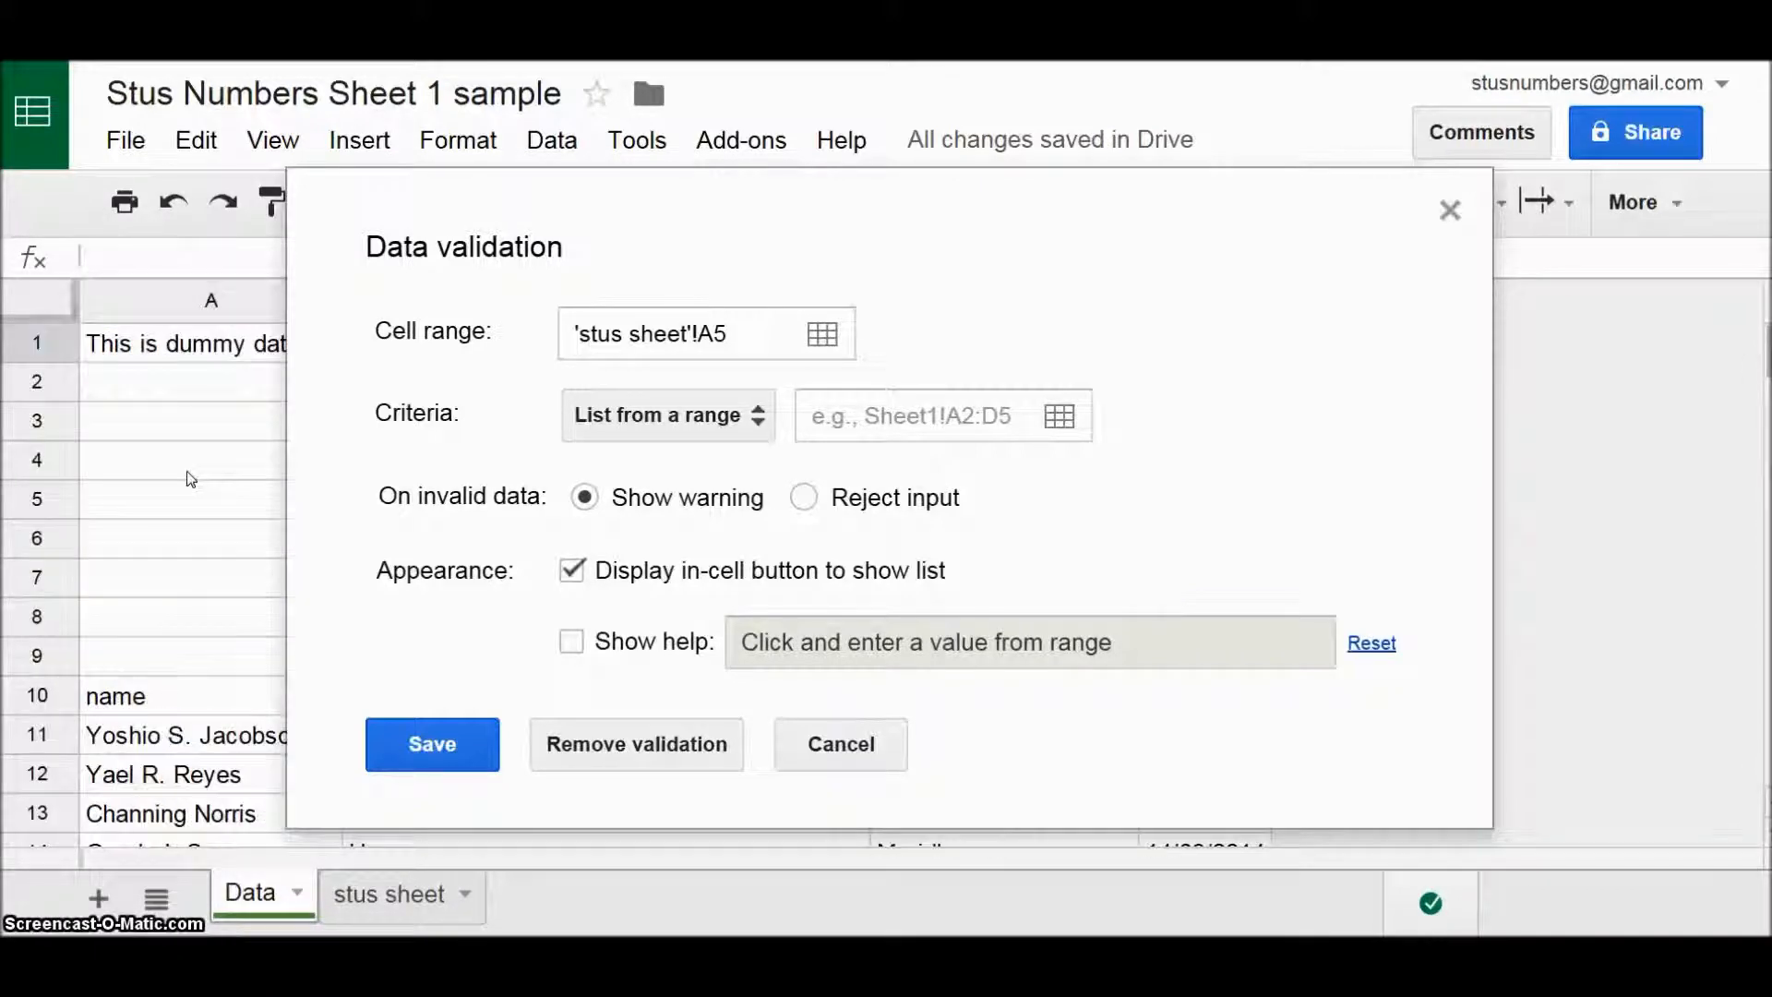
pyautogui.hotkey('ctrl', 'Down')
pyautogui.hotkey('ctrl', 'Down')
pyautogui.hotkey('ctrl', 'Up')
pyautogui.hotkey('ctrl', 'Down')
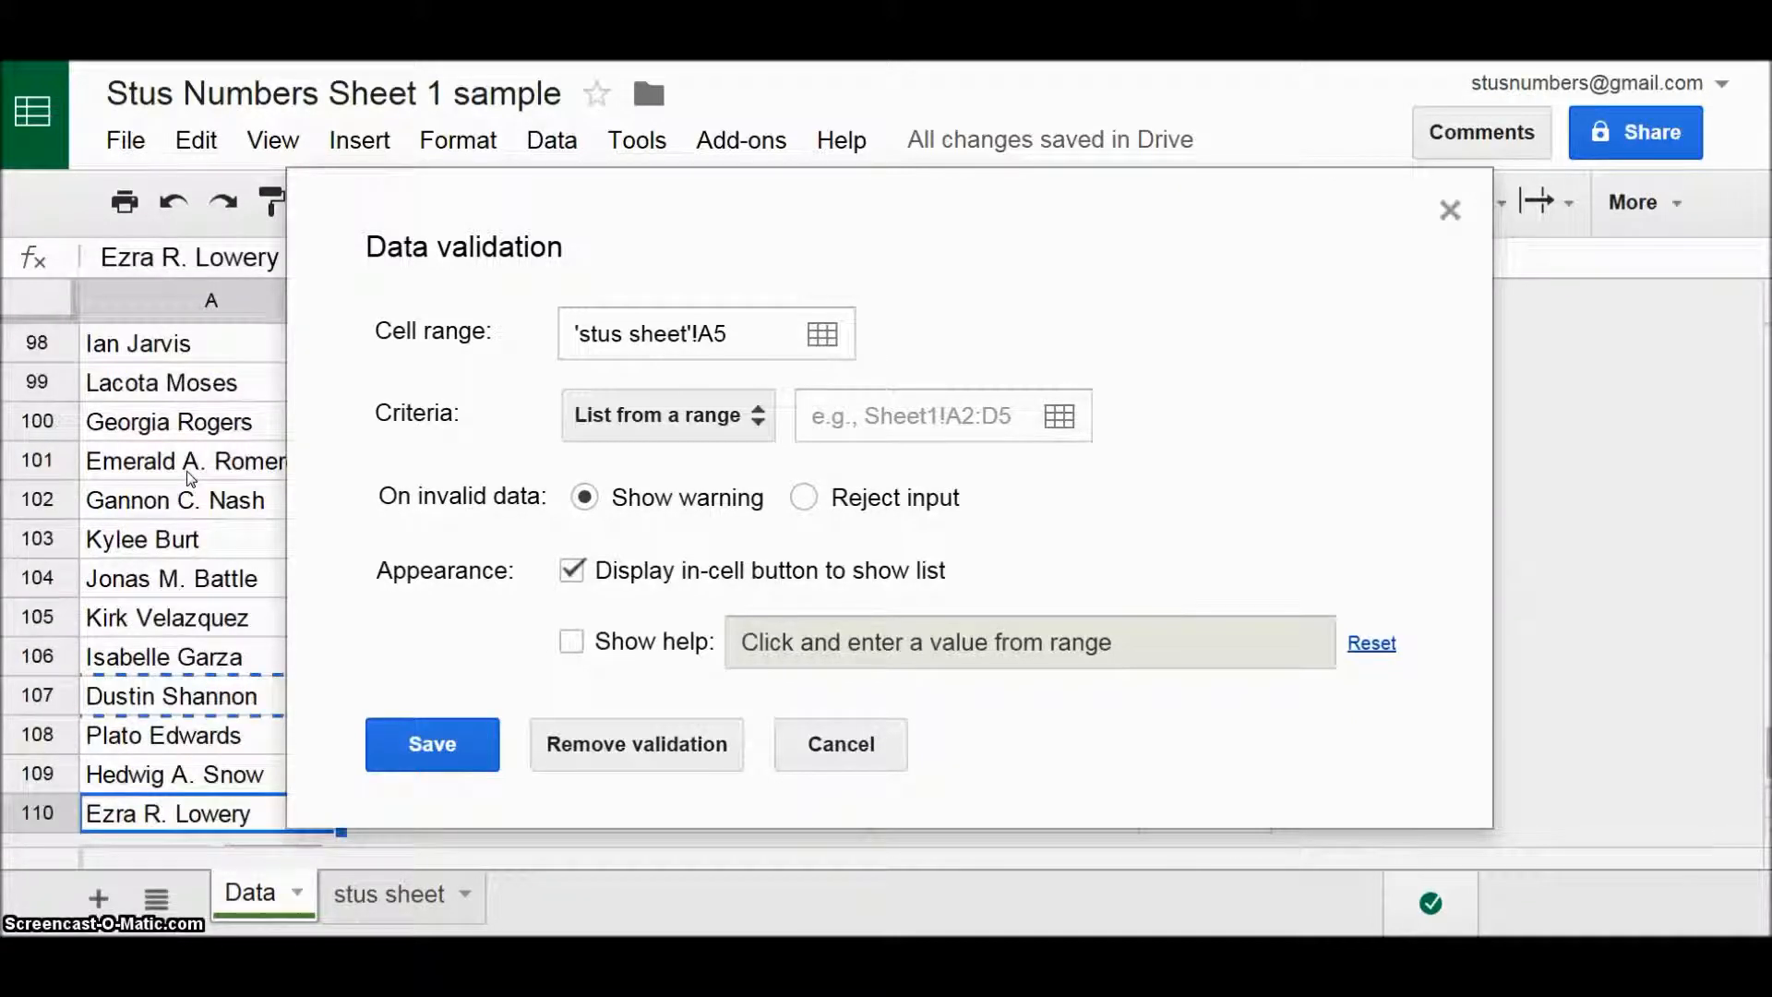
pyautogui.hotkey('ctrl', 'Up')
pyautogui.press('Up')
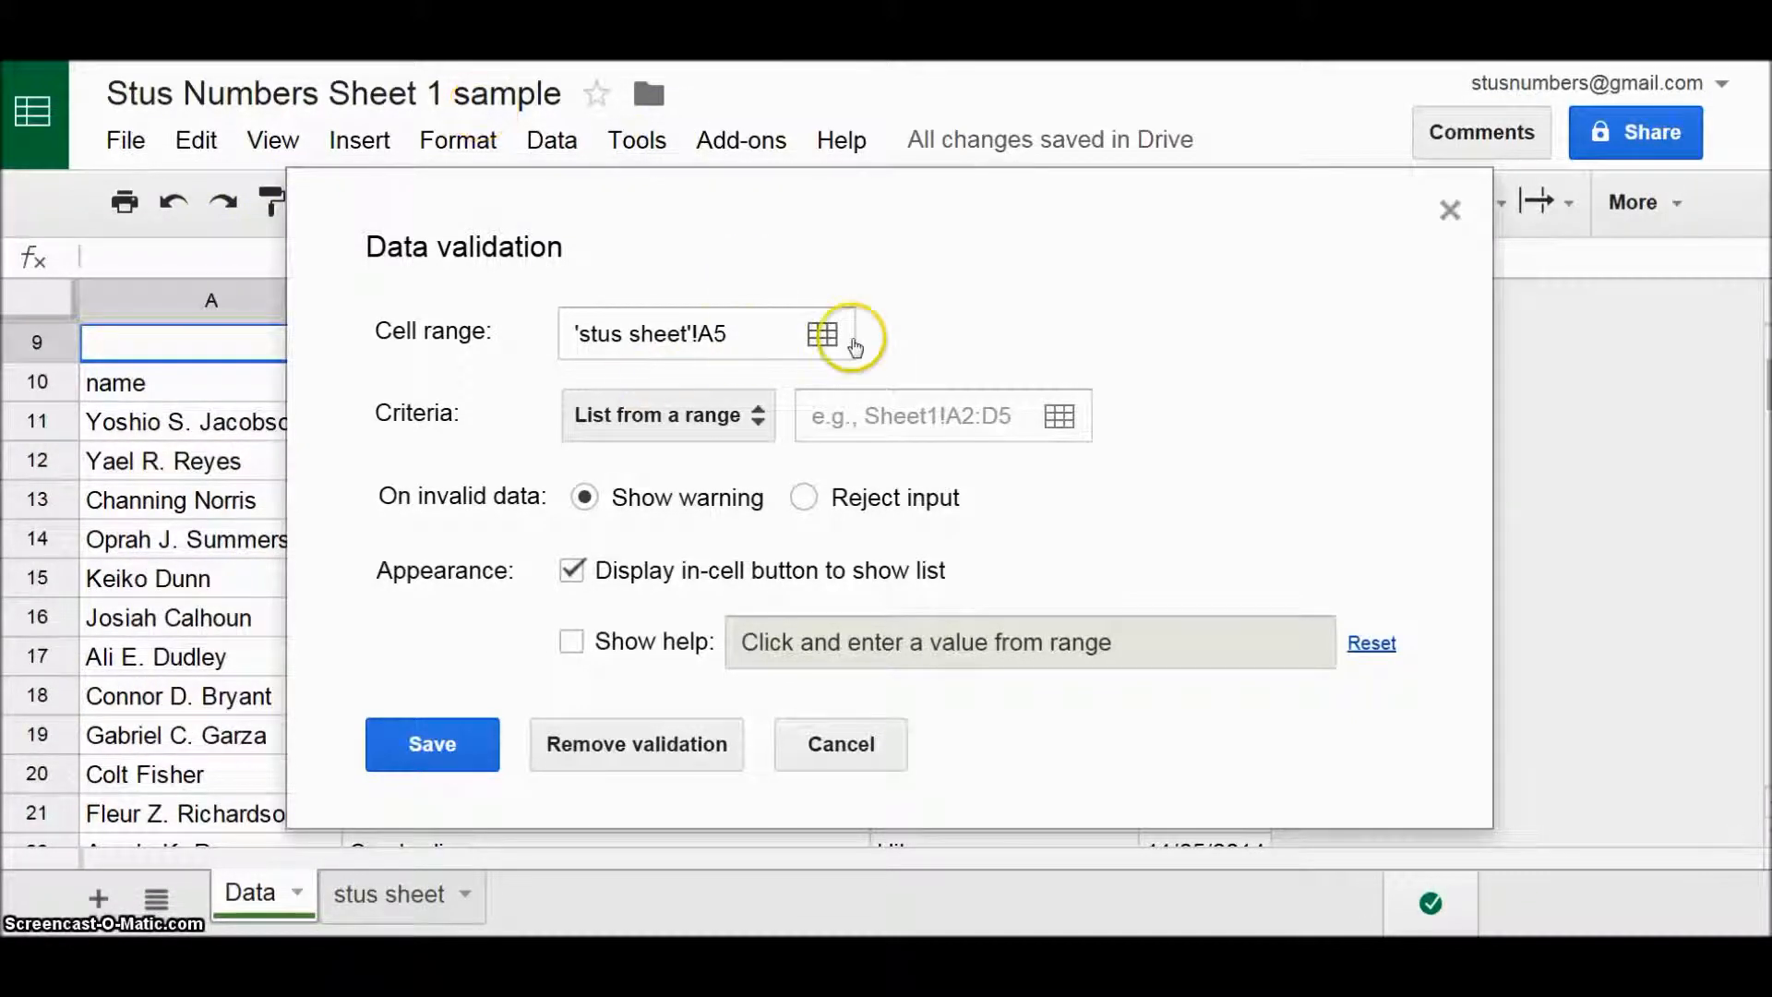
# - Set the validation list range to Data!A11:A110, reject invalid input, and save the rule for A5
pyautogui.click(890, 415)
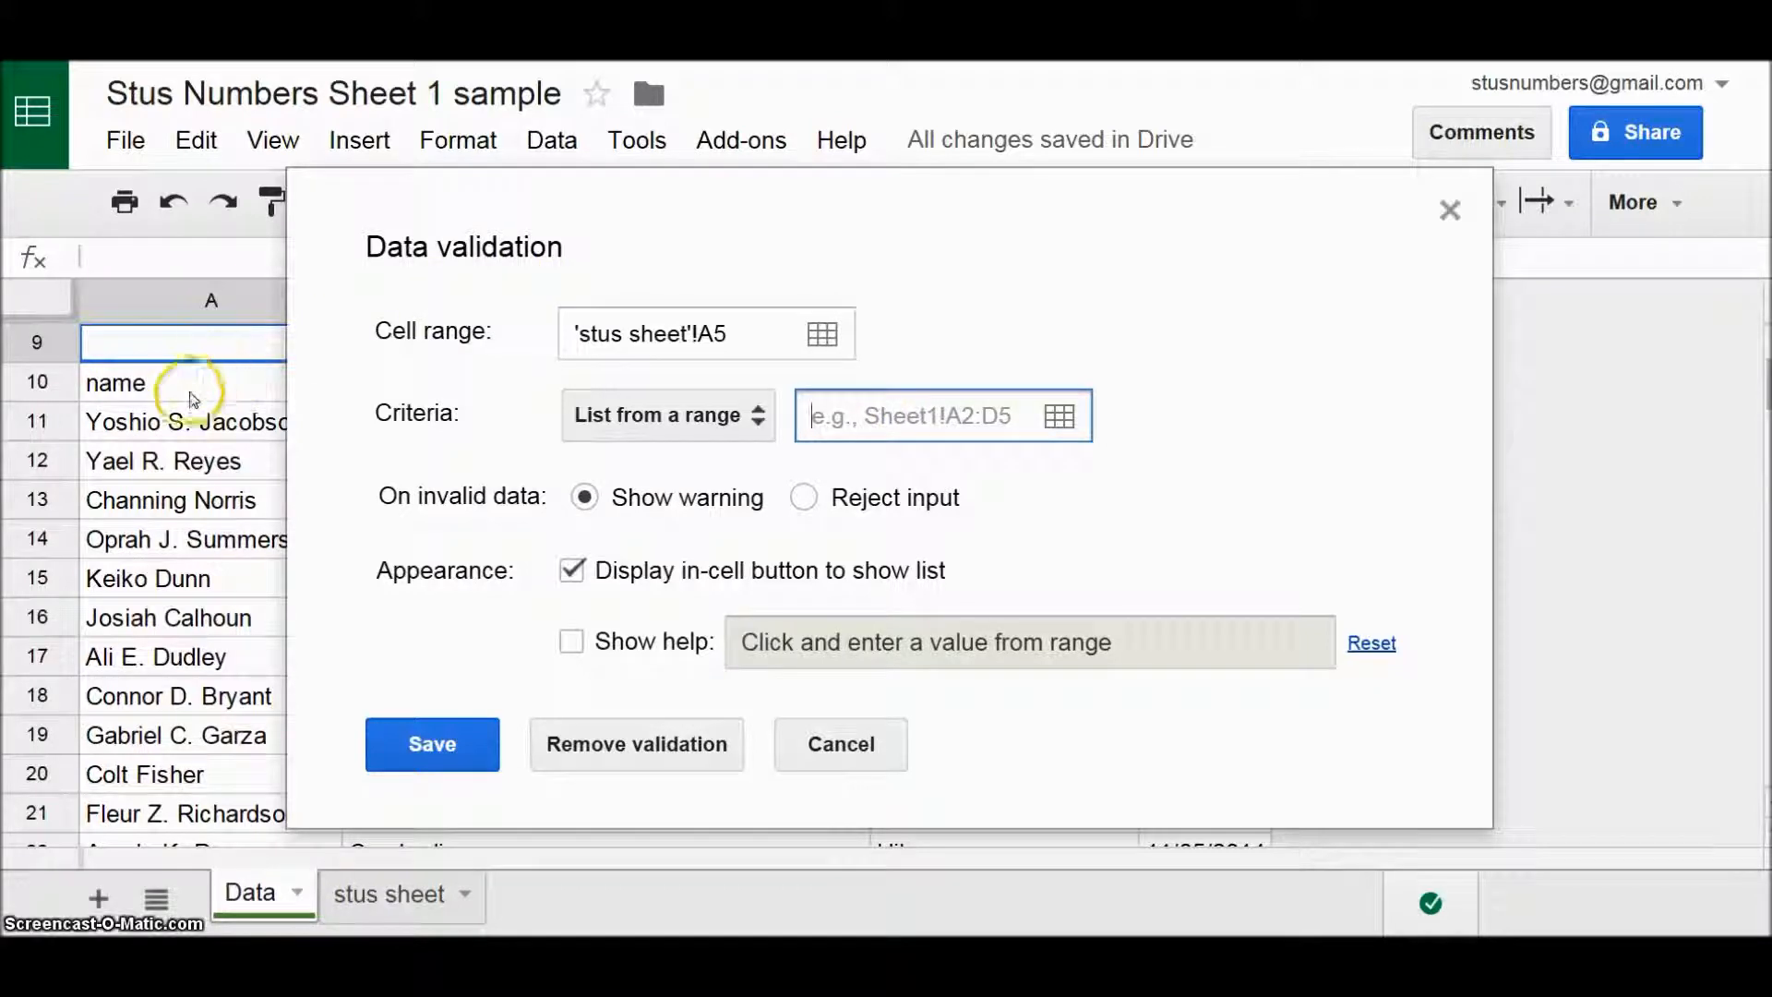
pyautogui.click(174, 425)
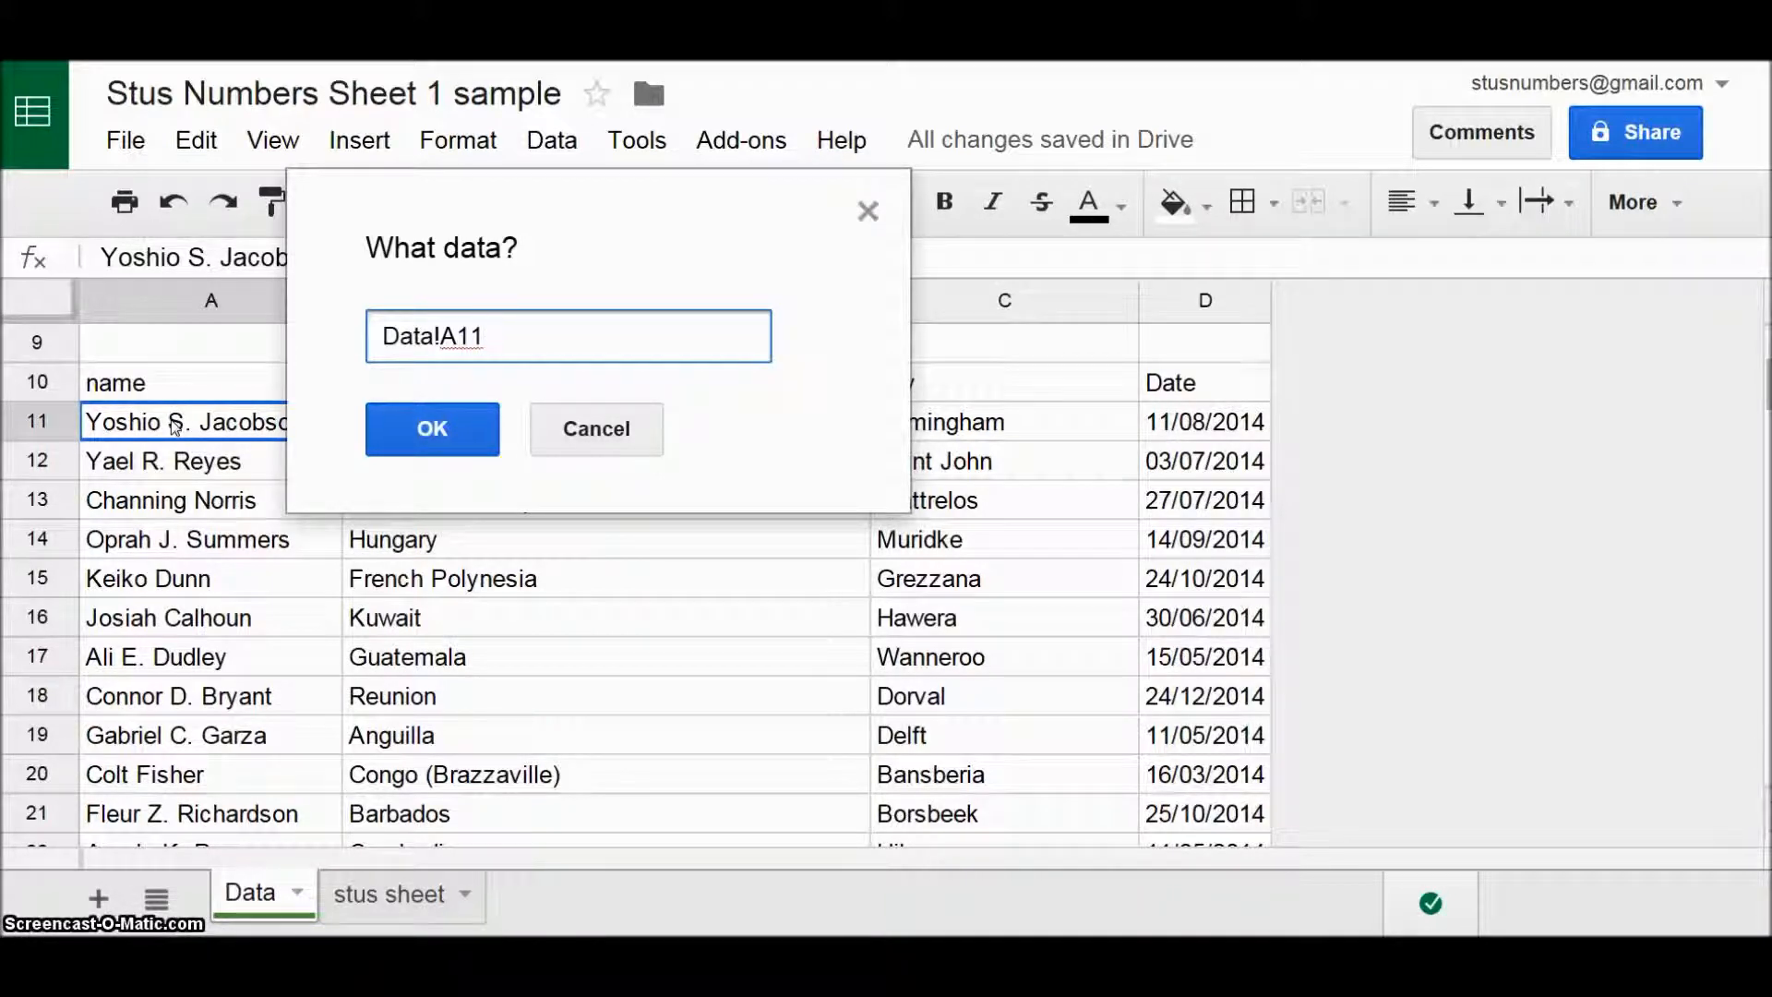
pyautogui.moveTo(175, 425); pyautogui.dragTo(199, 731)
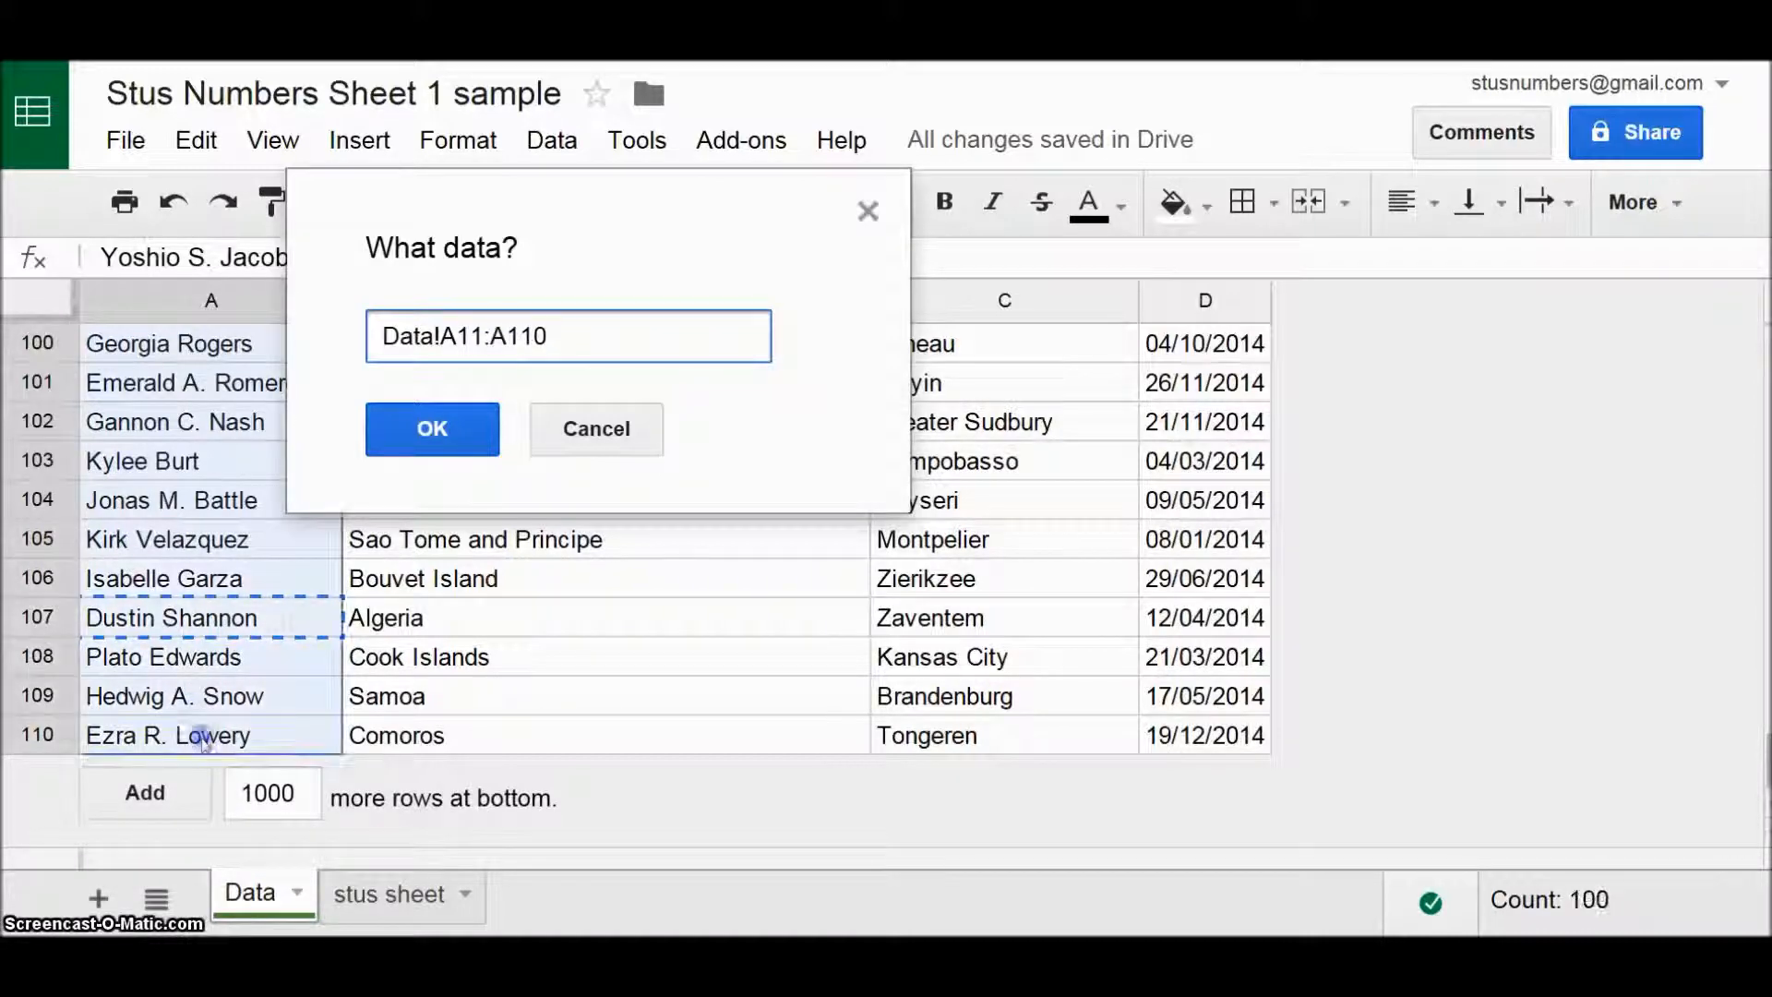
pyautogui.click(445, 429)
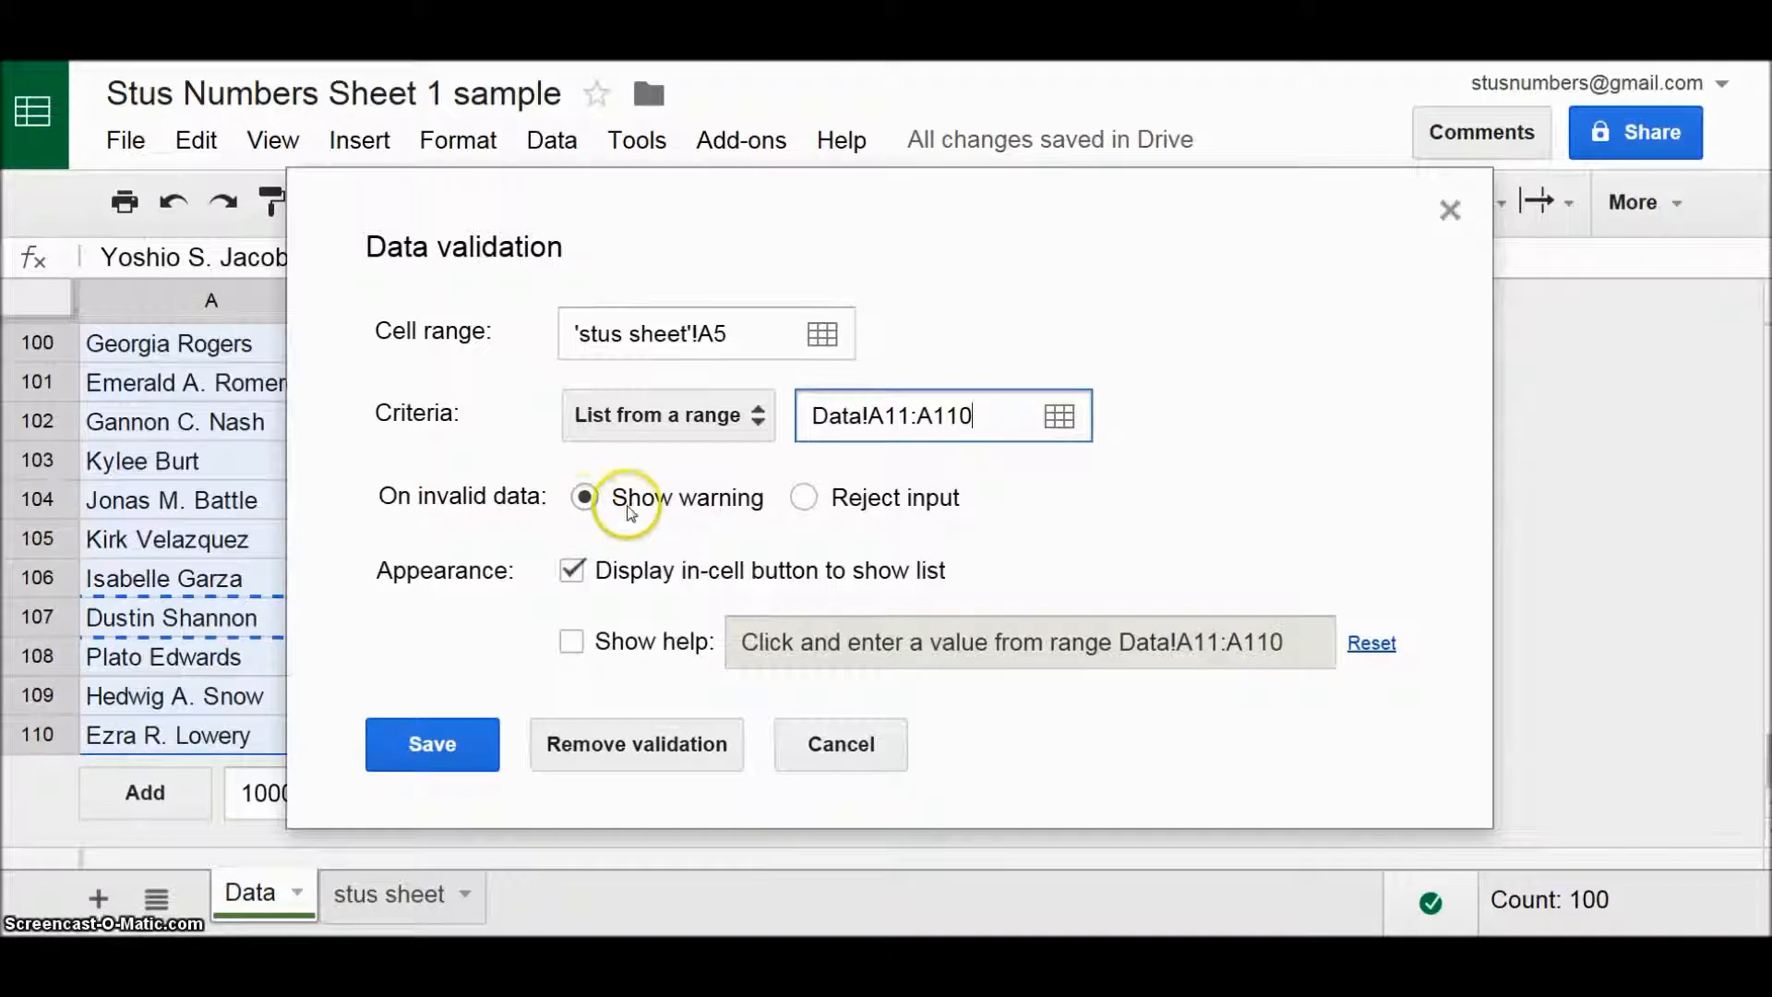
pyautogui.click(812, 504)
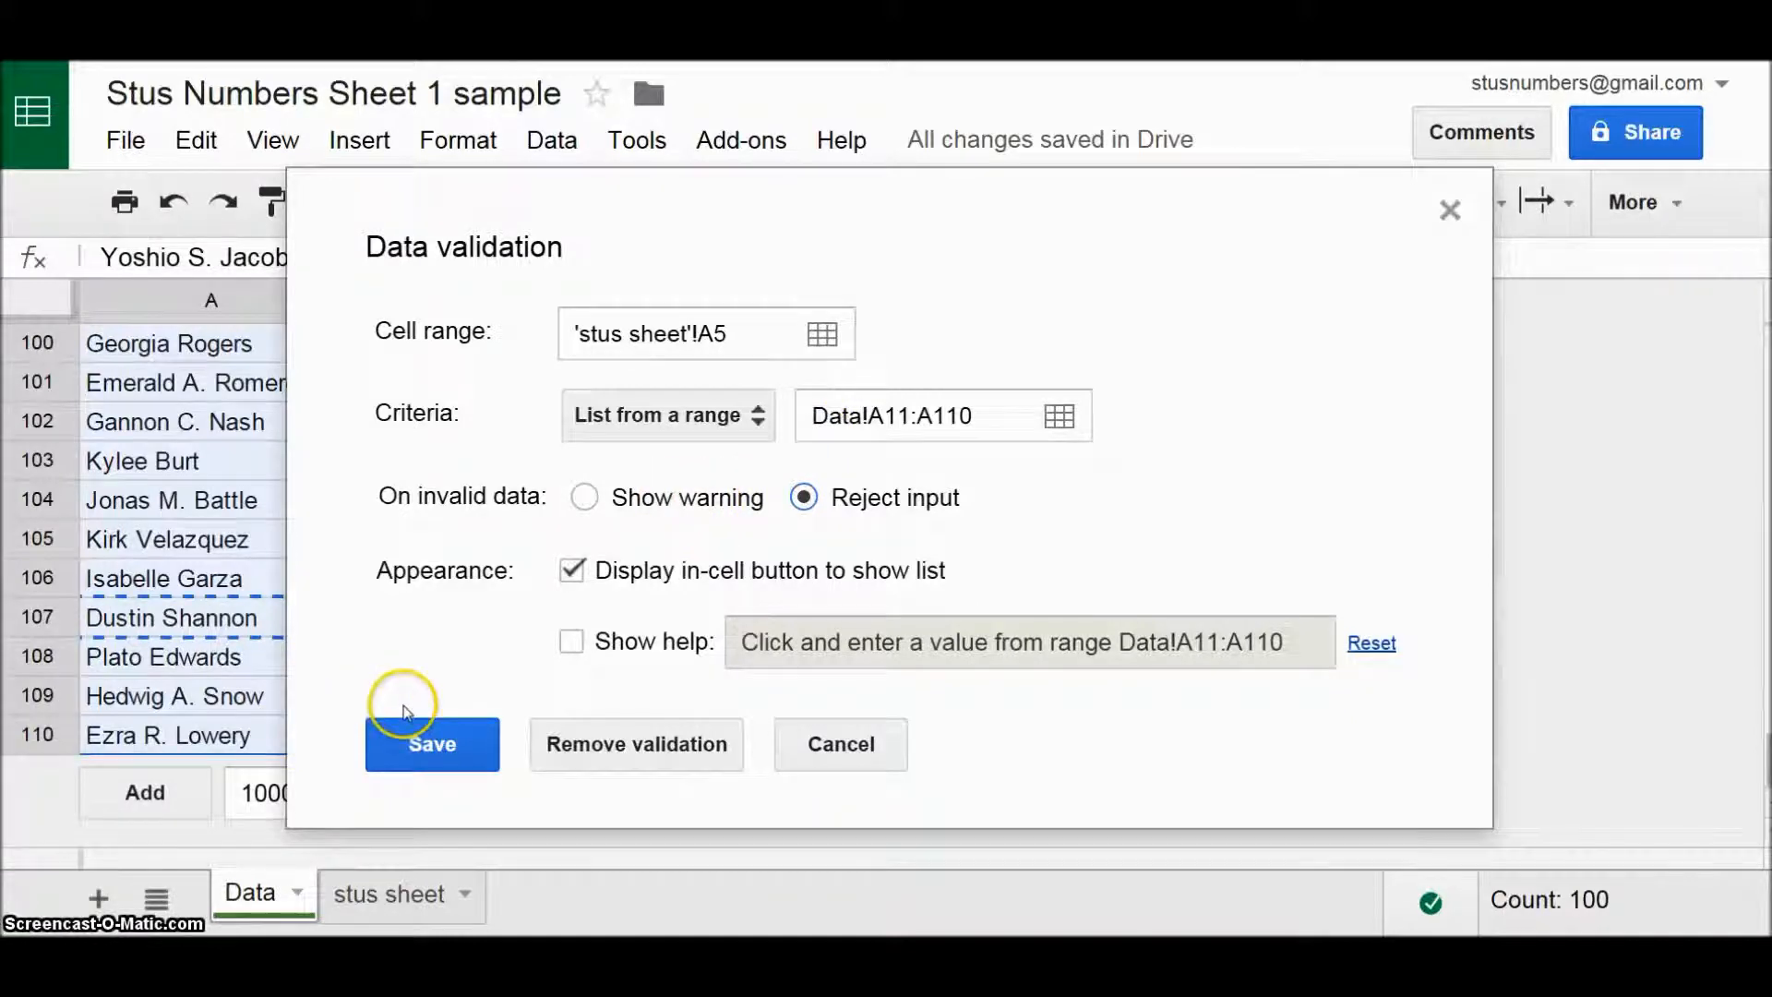
pyautogui.click(422, 745)
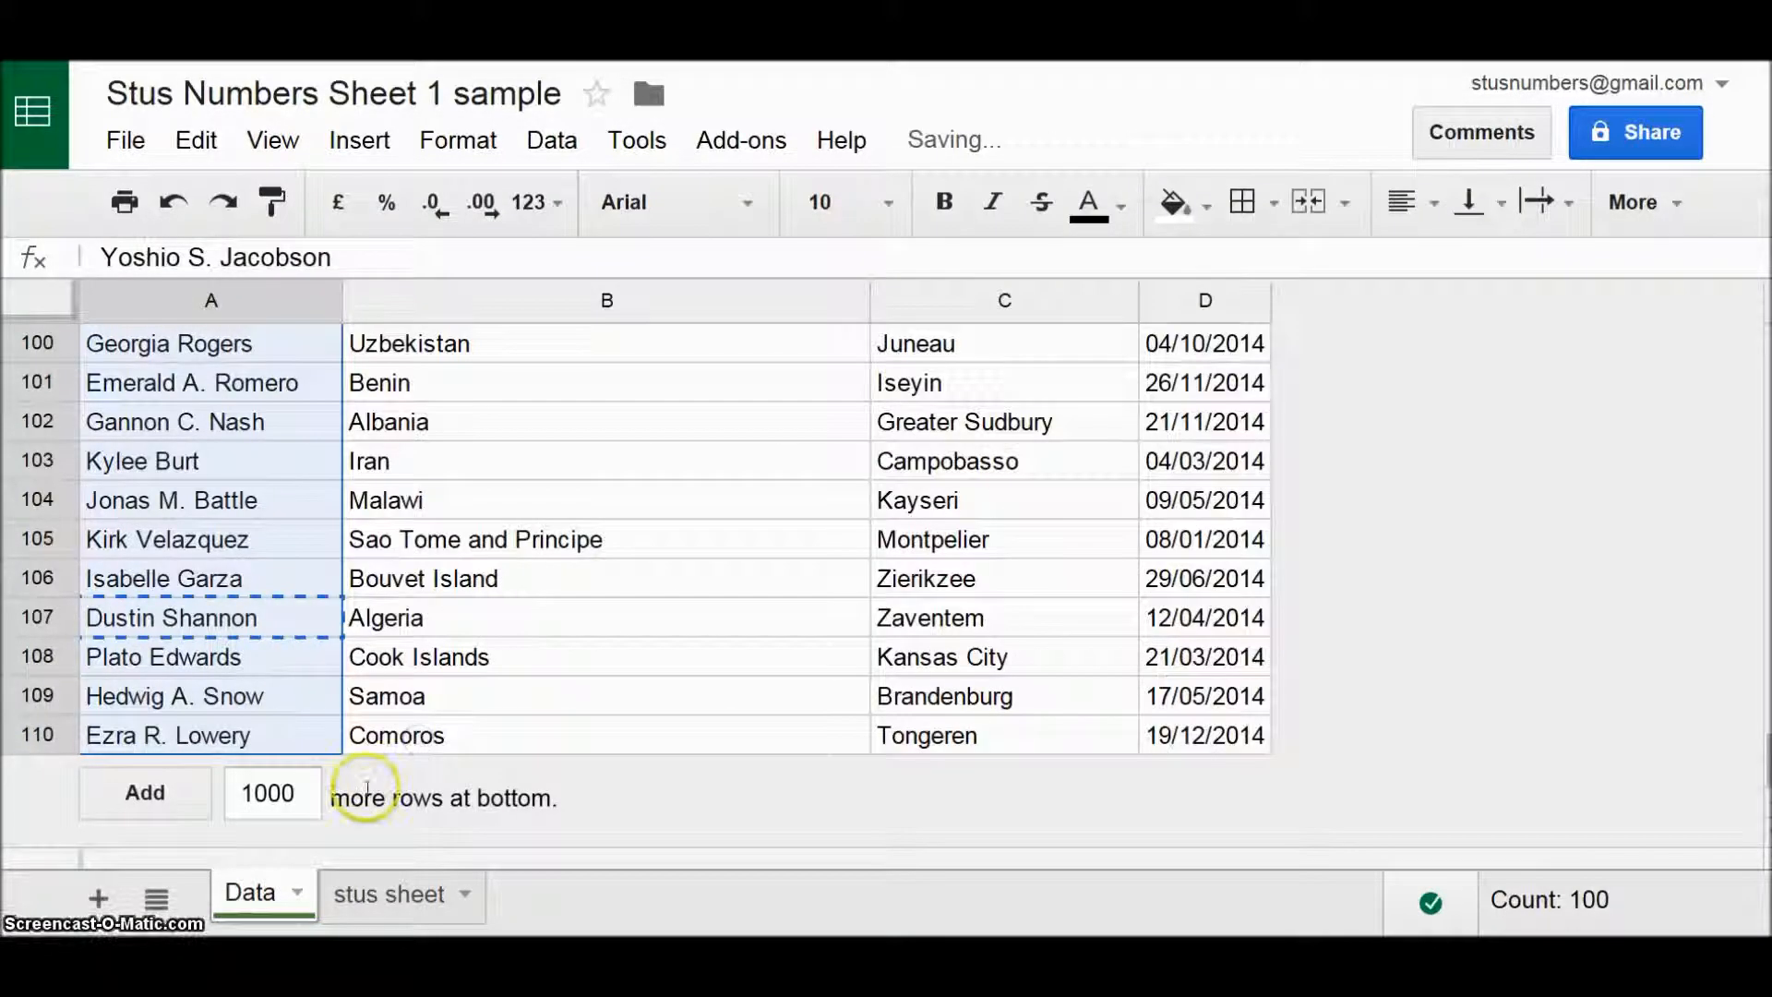
# - Return to the stus sheet and choose the fourth name from A5's drop-down list
pyautogui.click(394, 895)
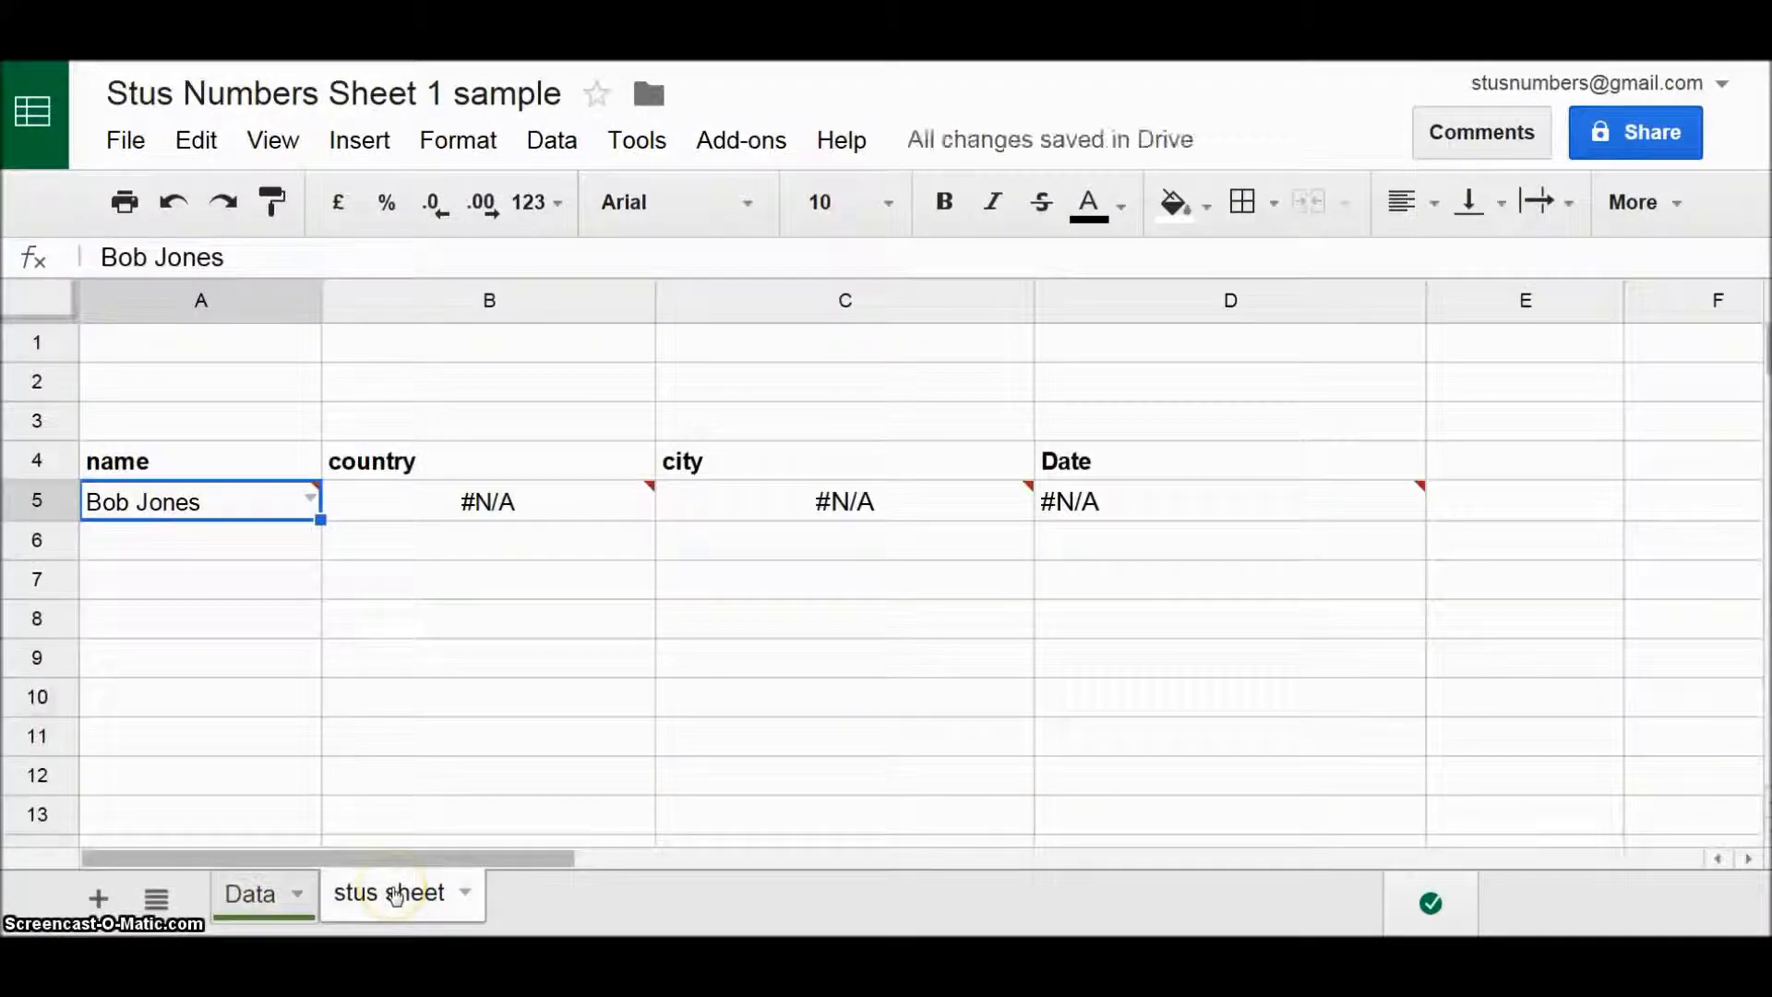
pyautogui.click(277, 688)
pyautogui.click(481, 633)
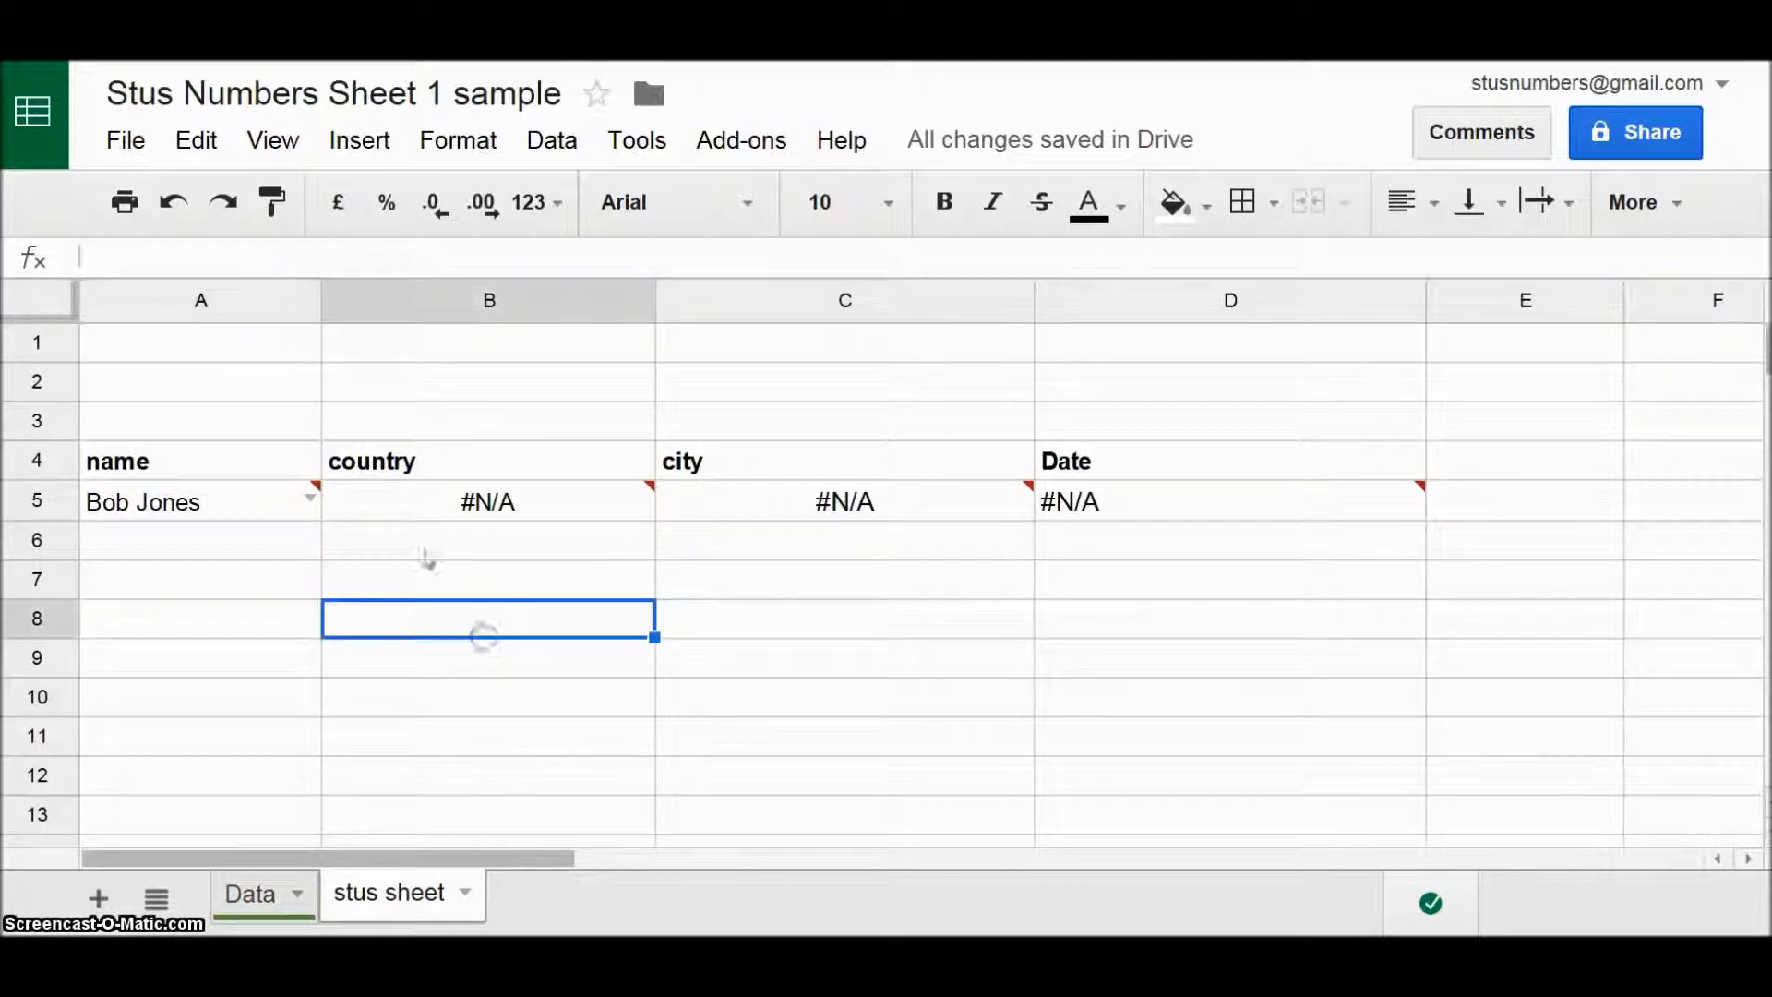
pyautogui.click(312, 499)
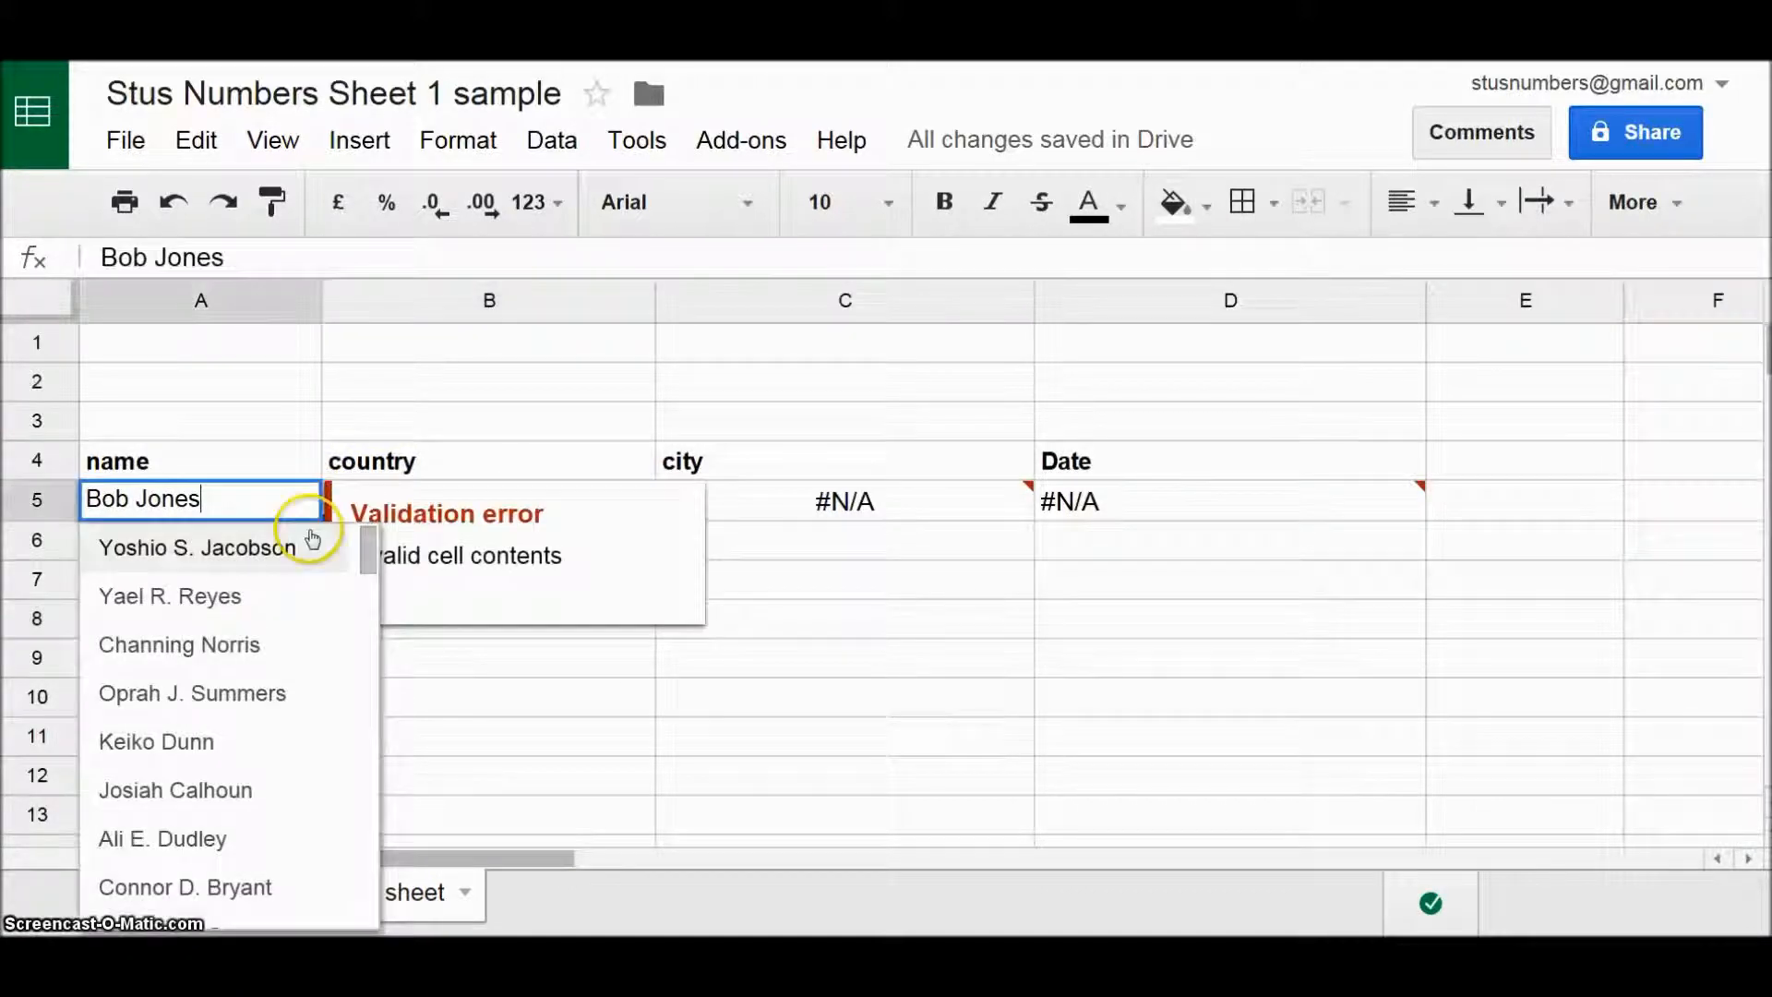
pyautogui.click(274, 701)
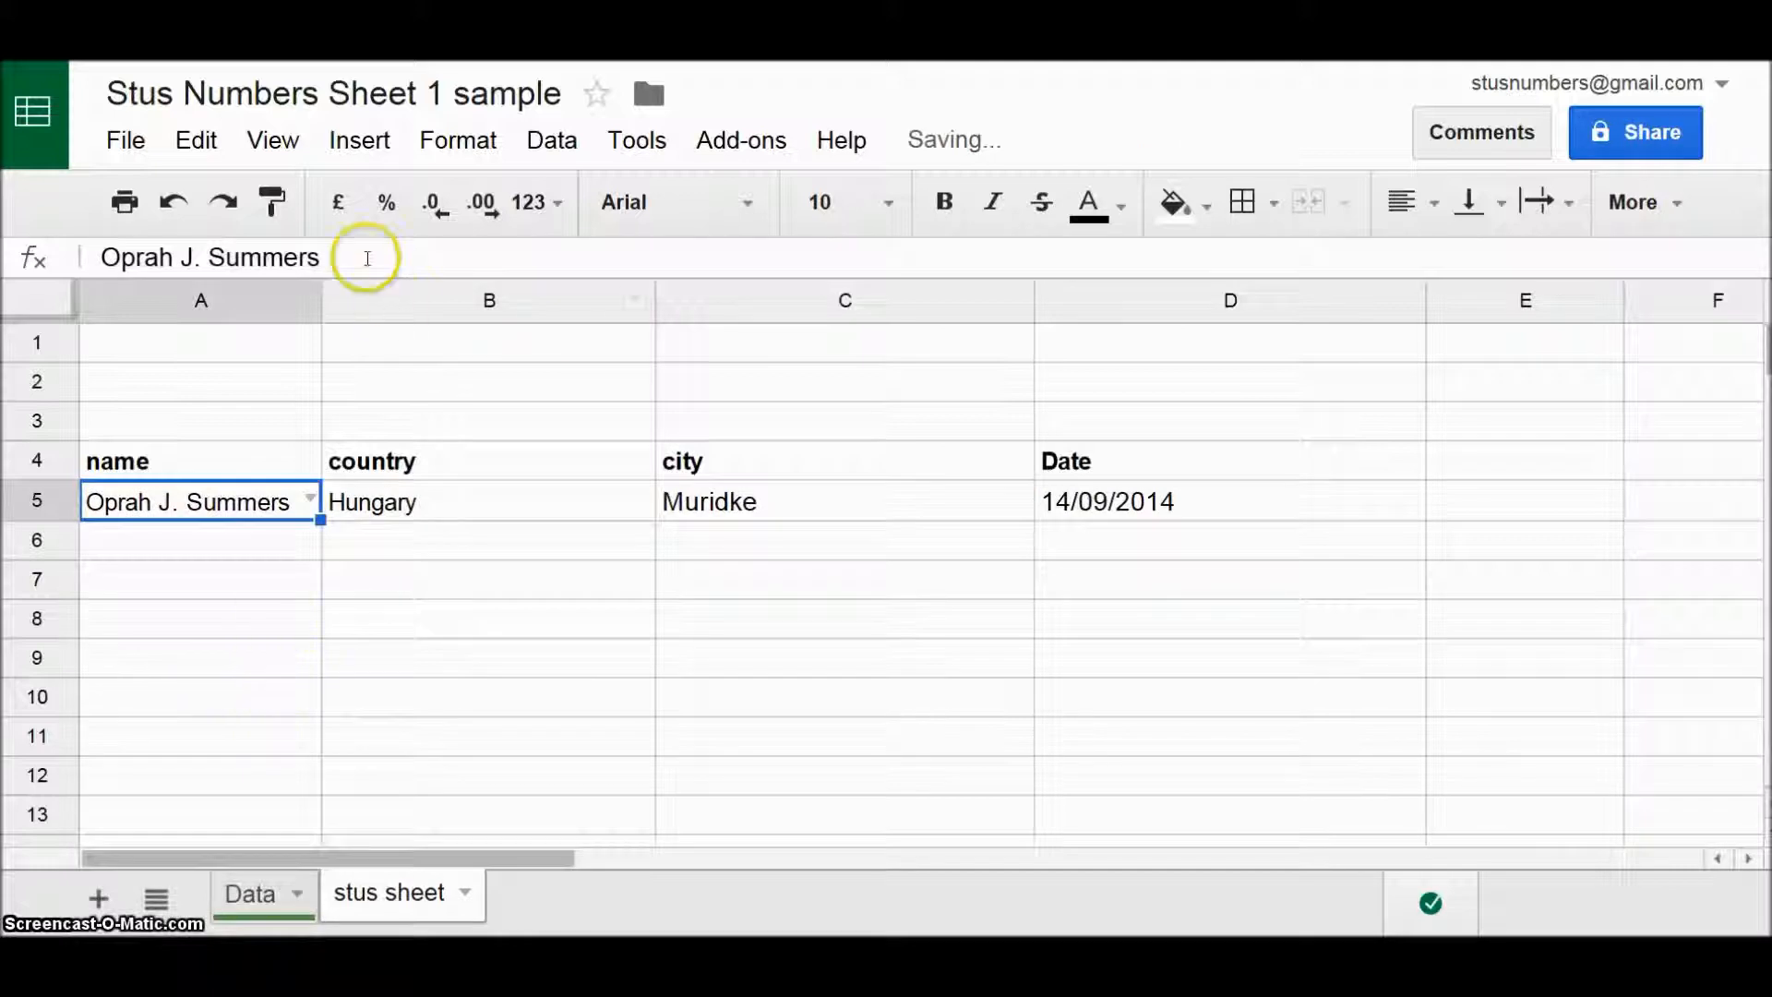
# - Widen column A further and choose the seventh name from A5's drop-down list
pyautogui.moveTo(320, 286); pyautogui.dragTo(464, 287)
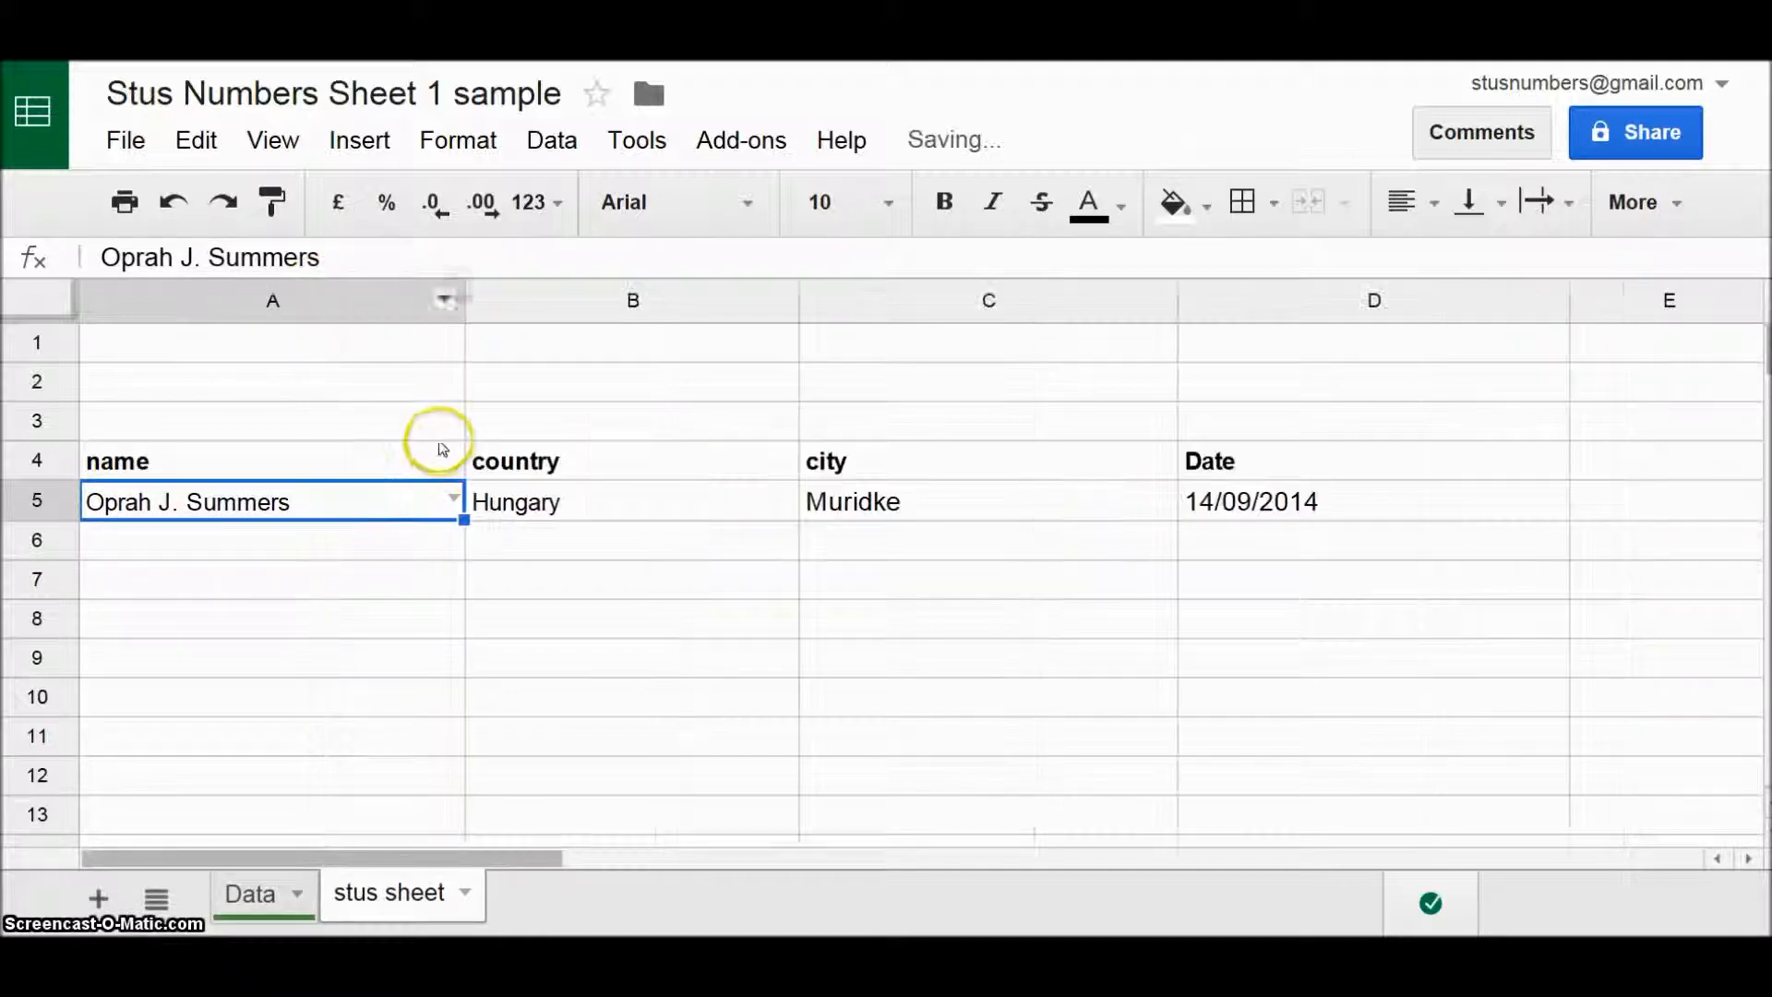
pyautogui.click(454, 498)
pyautogui.click(346, 842)
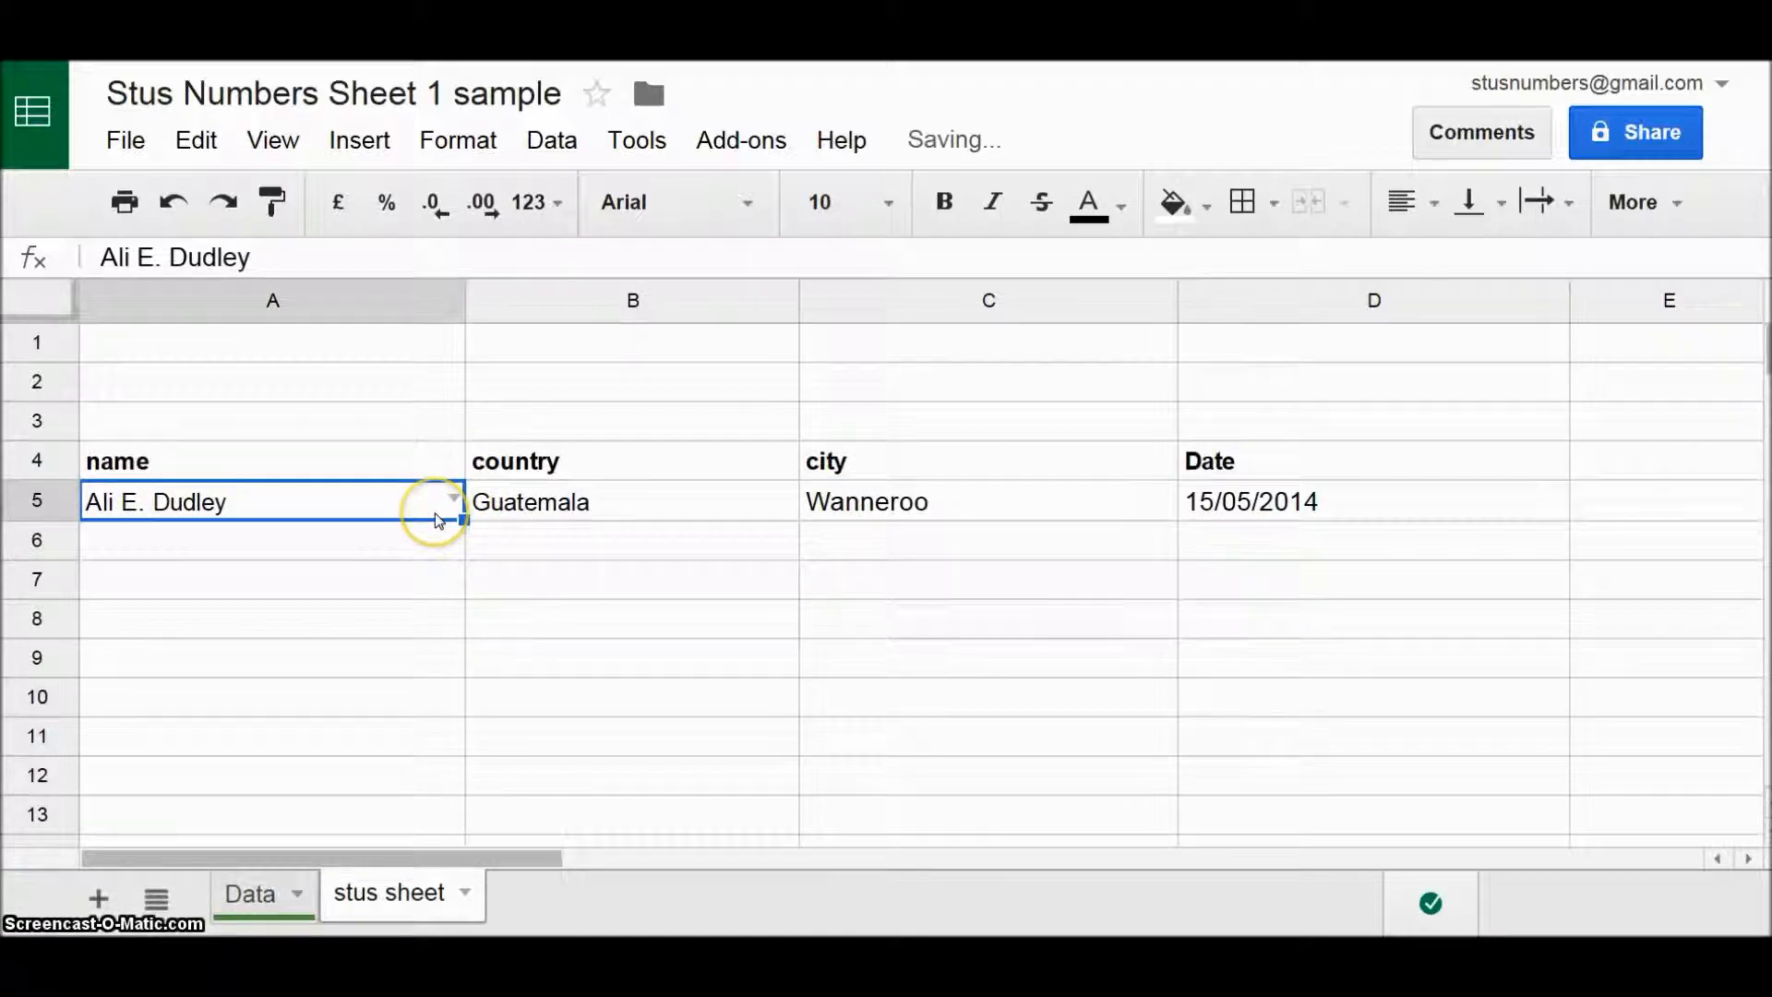
# - Try filtering A5's name list with the partial entries "Mic", "y" and "*", clearing the cell after each
pyautogui.write('Mic')
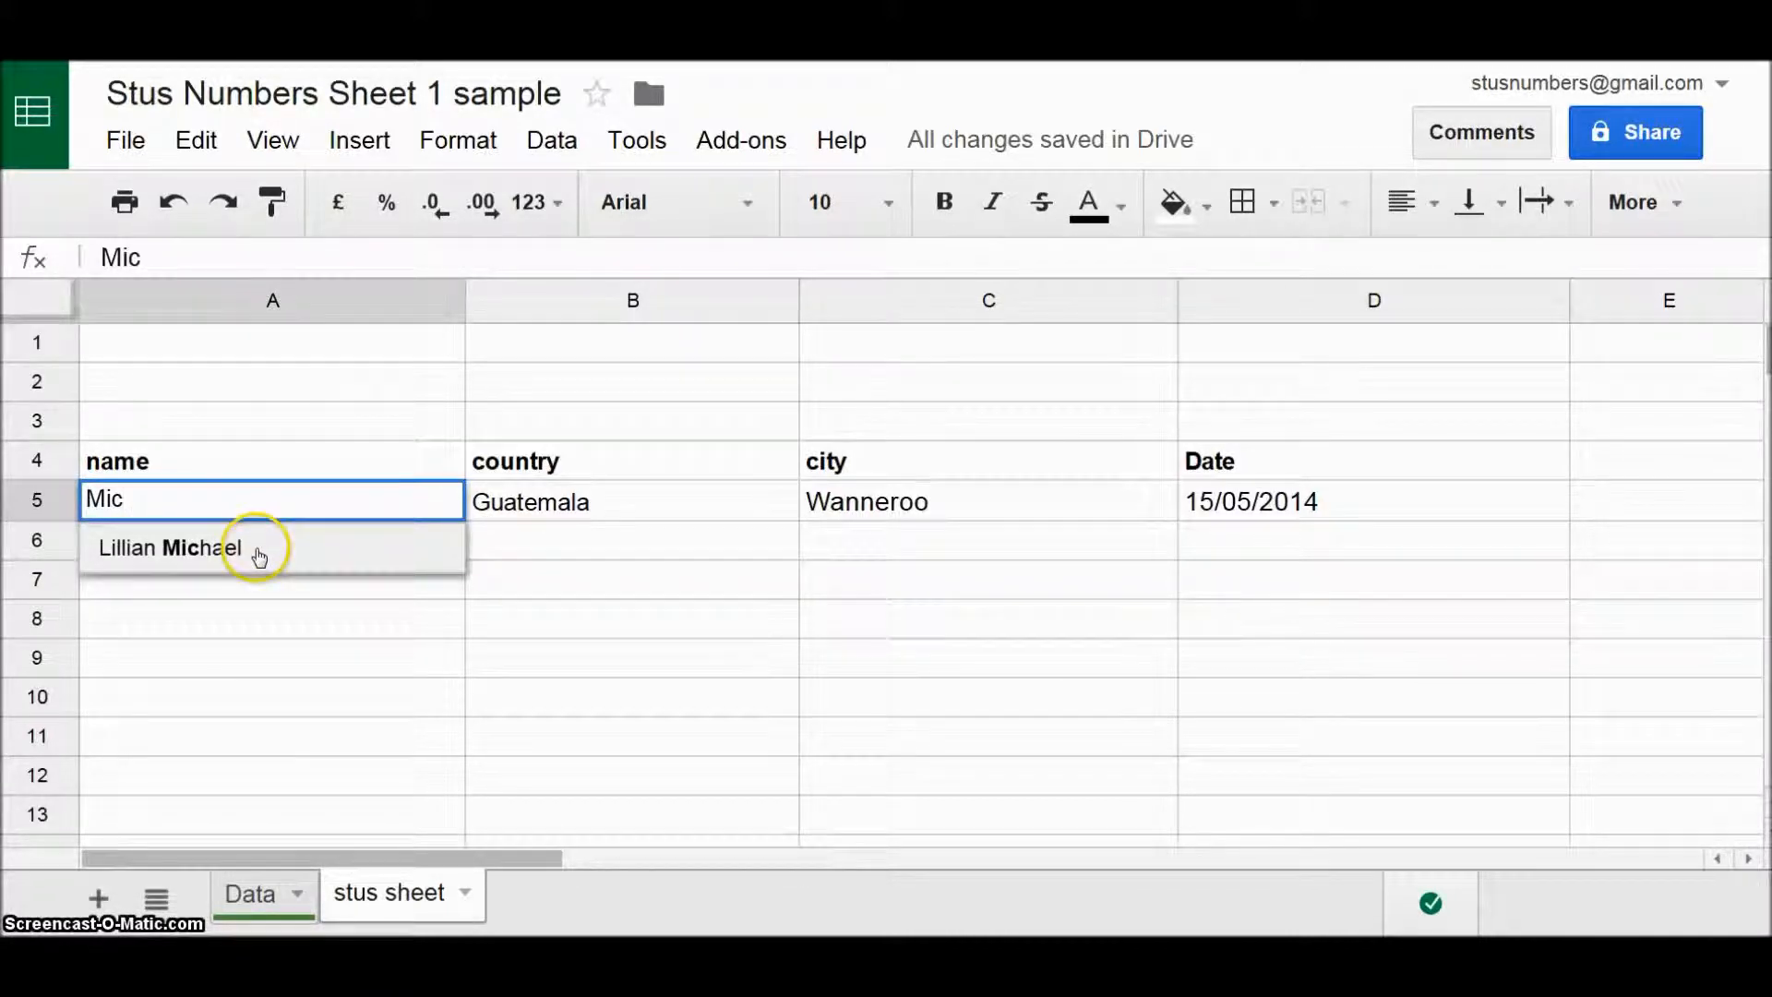
pyautogui.press('BackSpace')
pyautogui.press('BackSpace')
pyautogui.press('BackSpace')
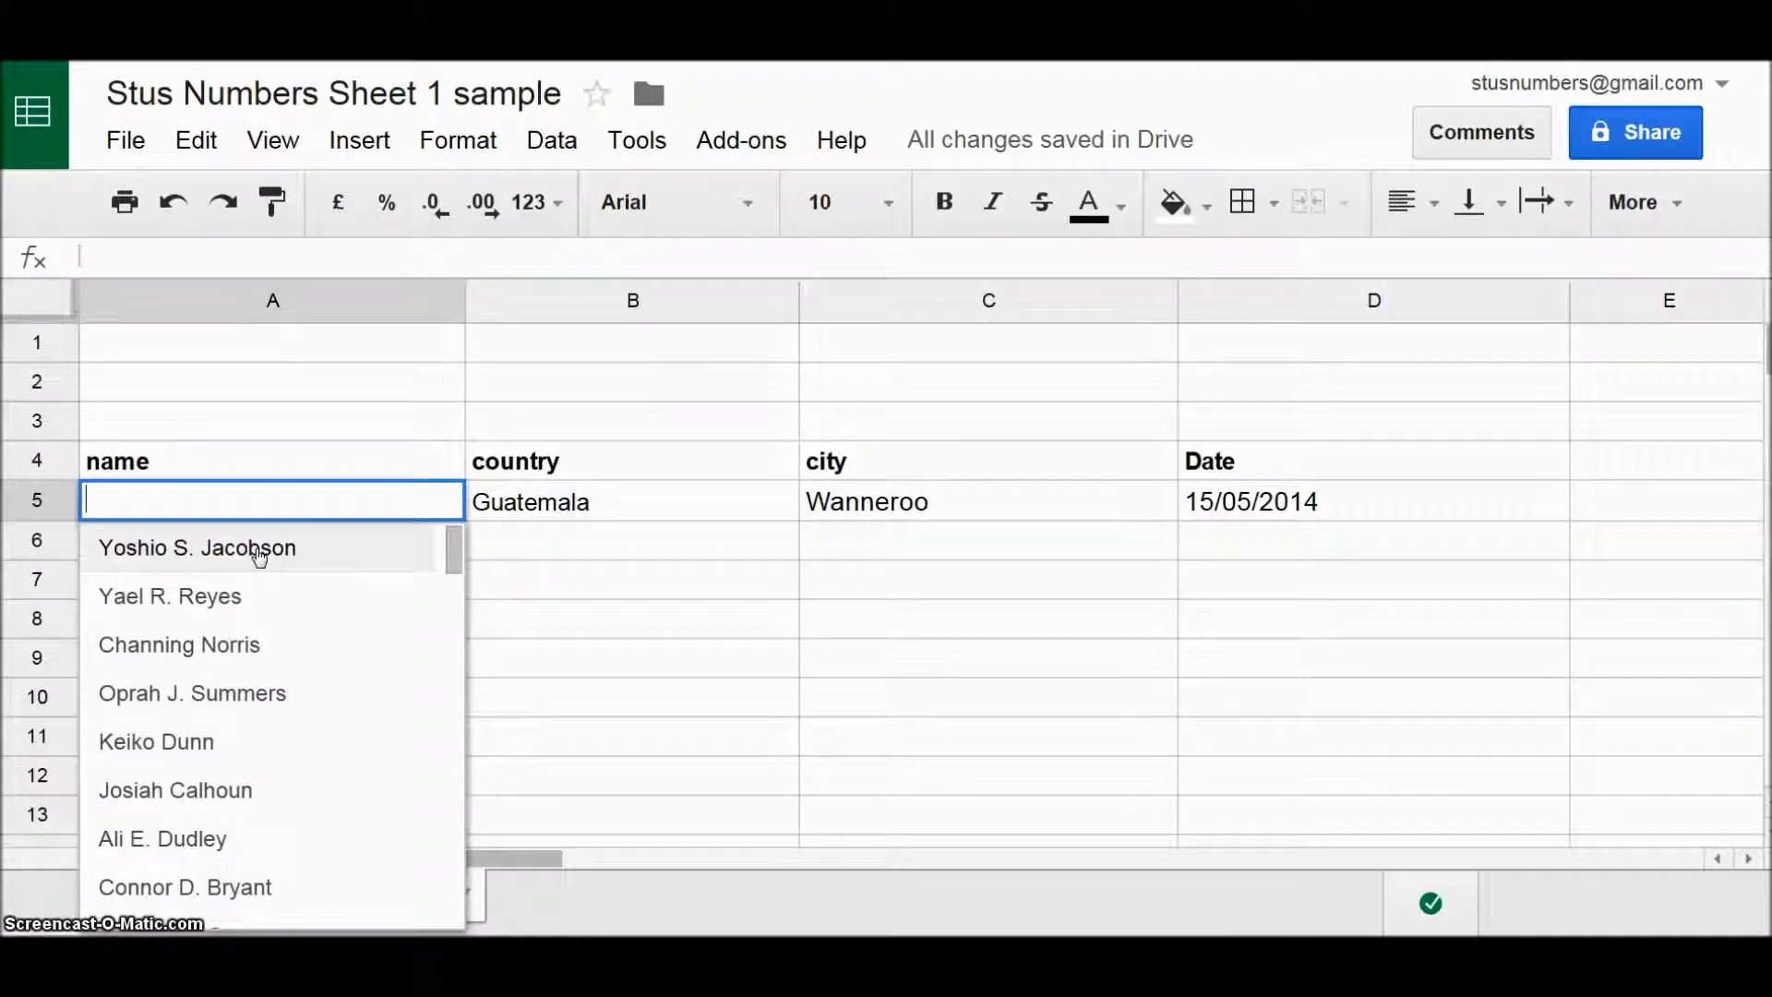
pyautogui.write('yes')
pyautogui.press('BackSpace')
pyautogui.press('BackSpace')
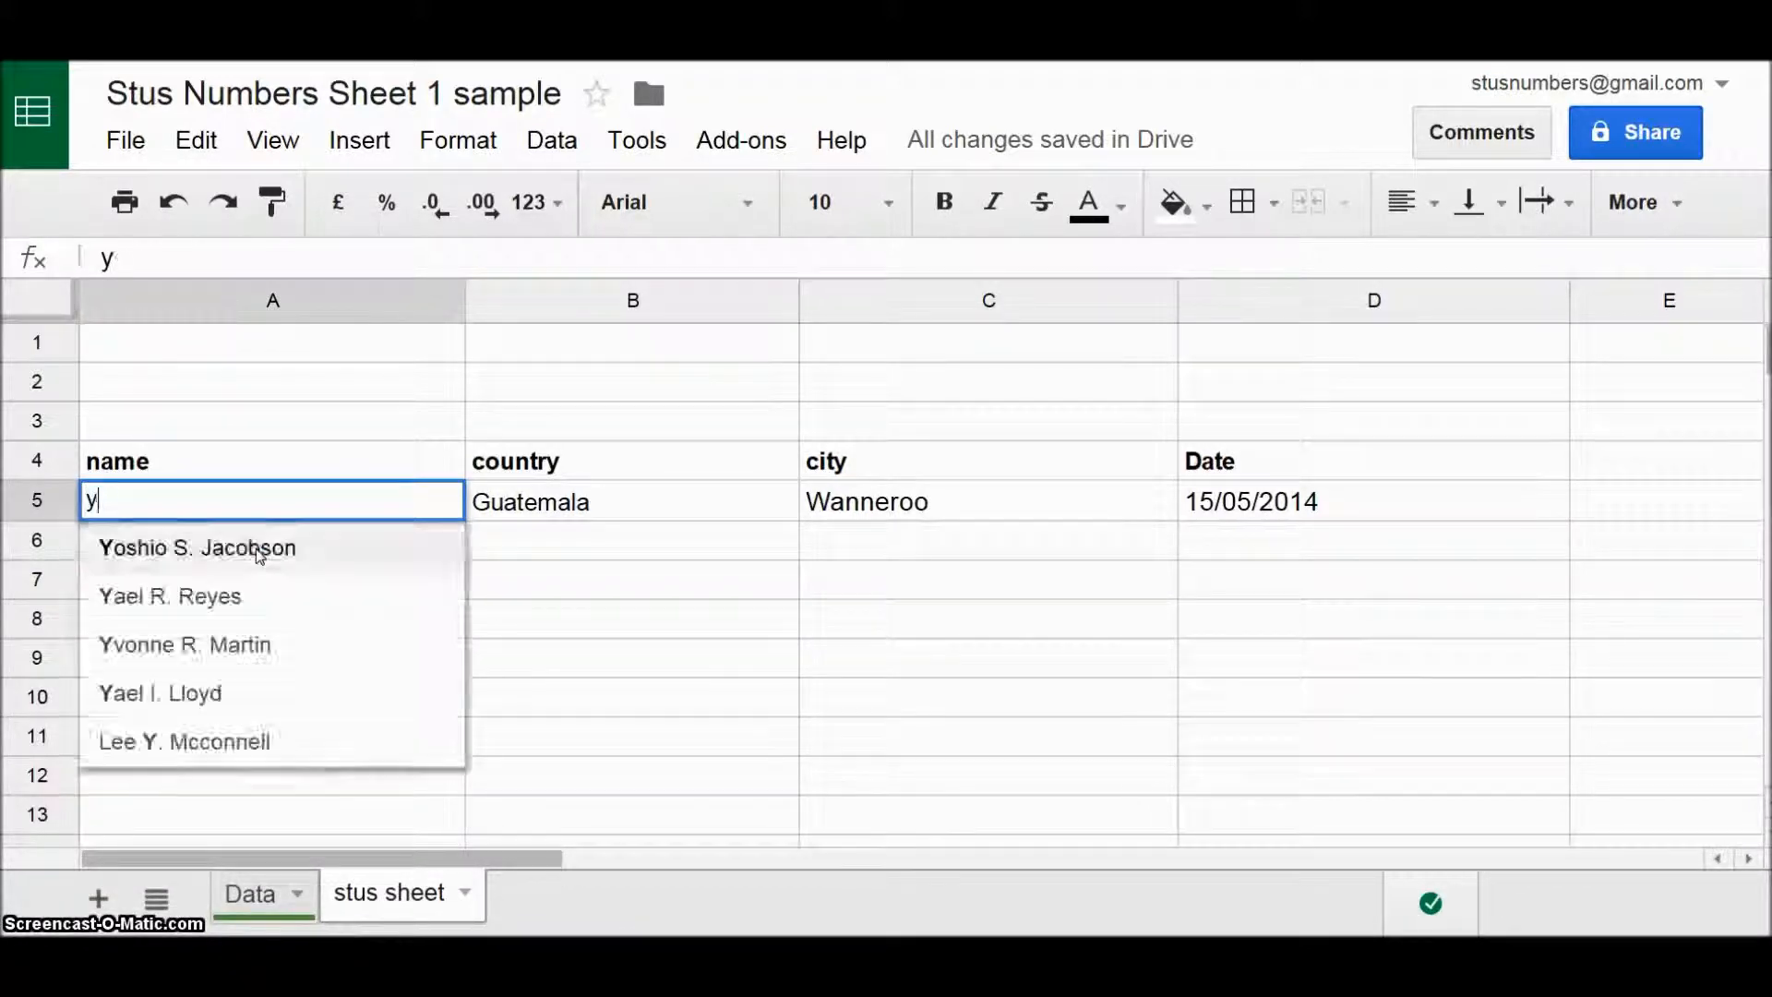
pyautogui.press('BackSpace')
pyautogui.write('*')
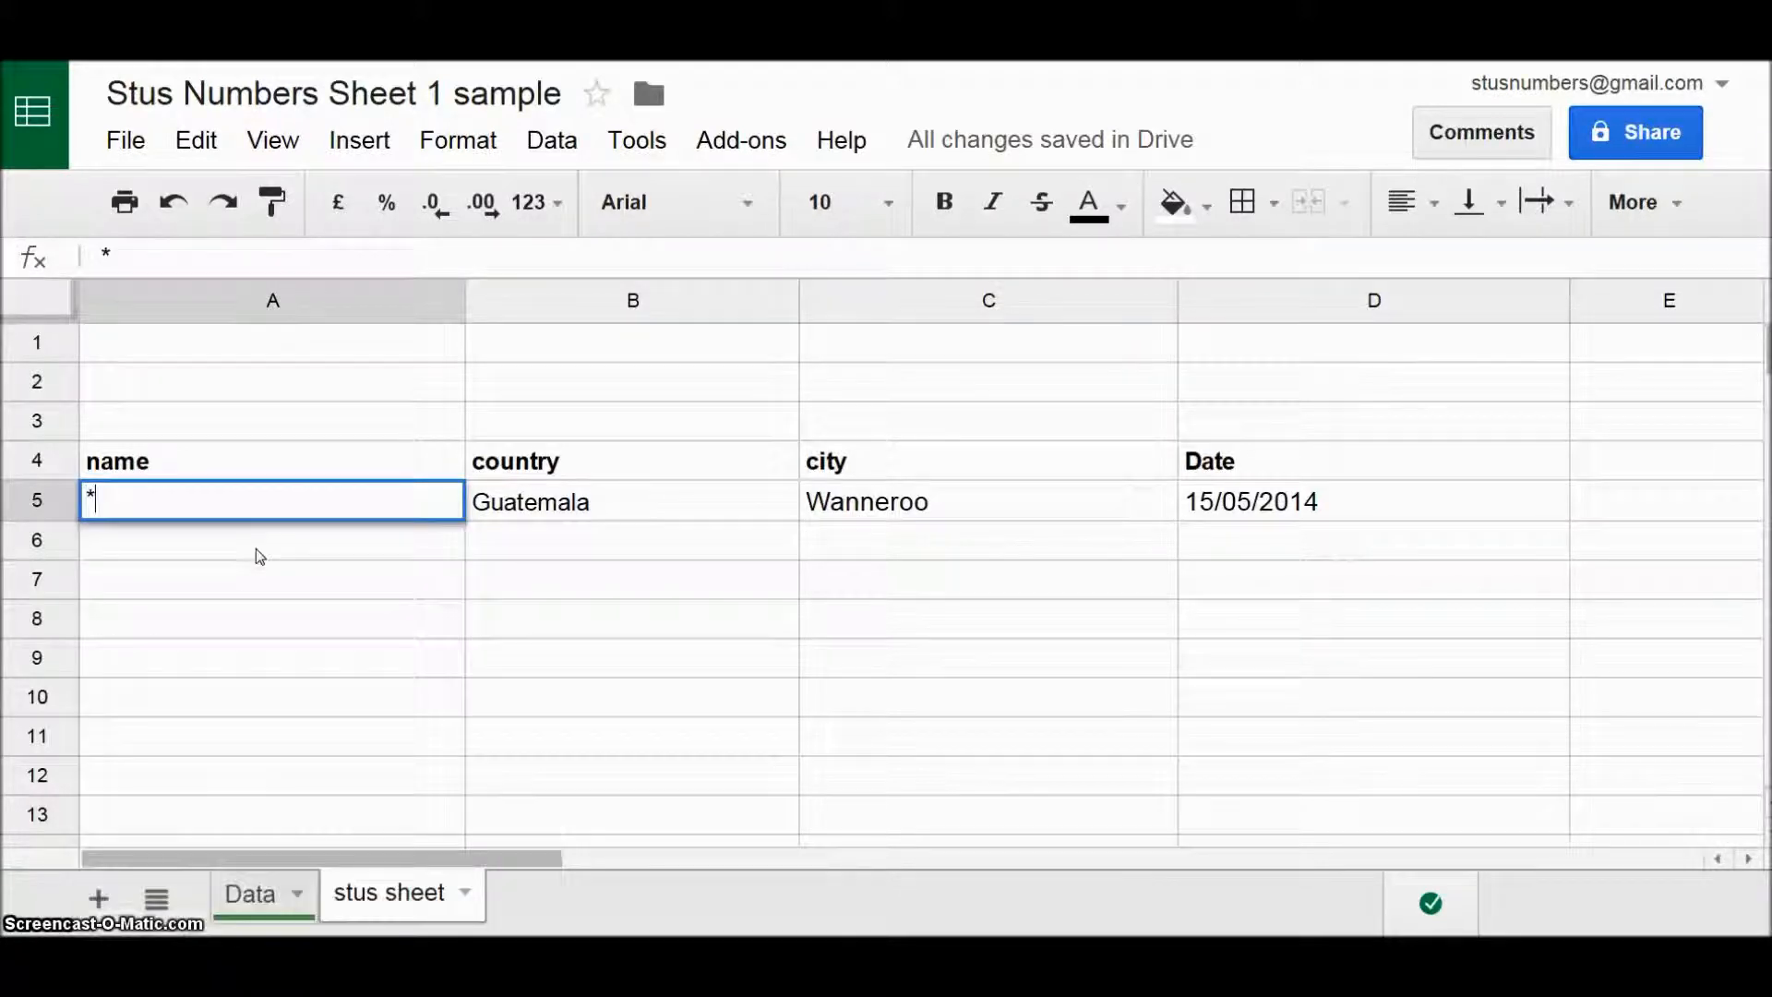
pyautogui.write('y')
pyautogui.press('BackSpace')
pyautogui.press('BackSpace')
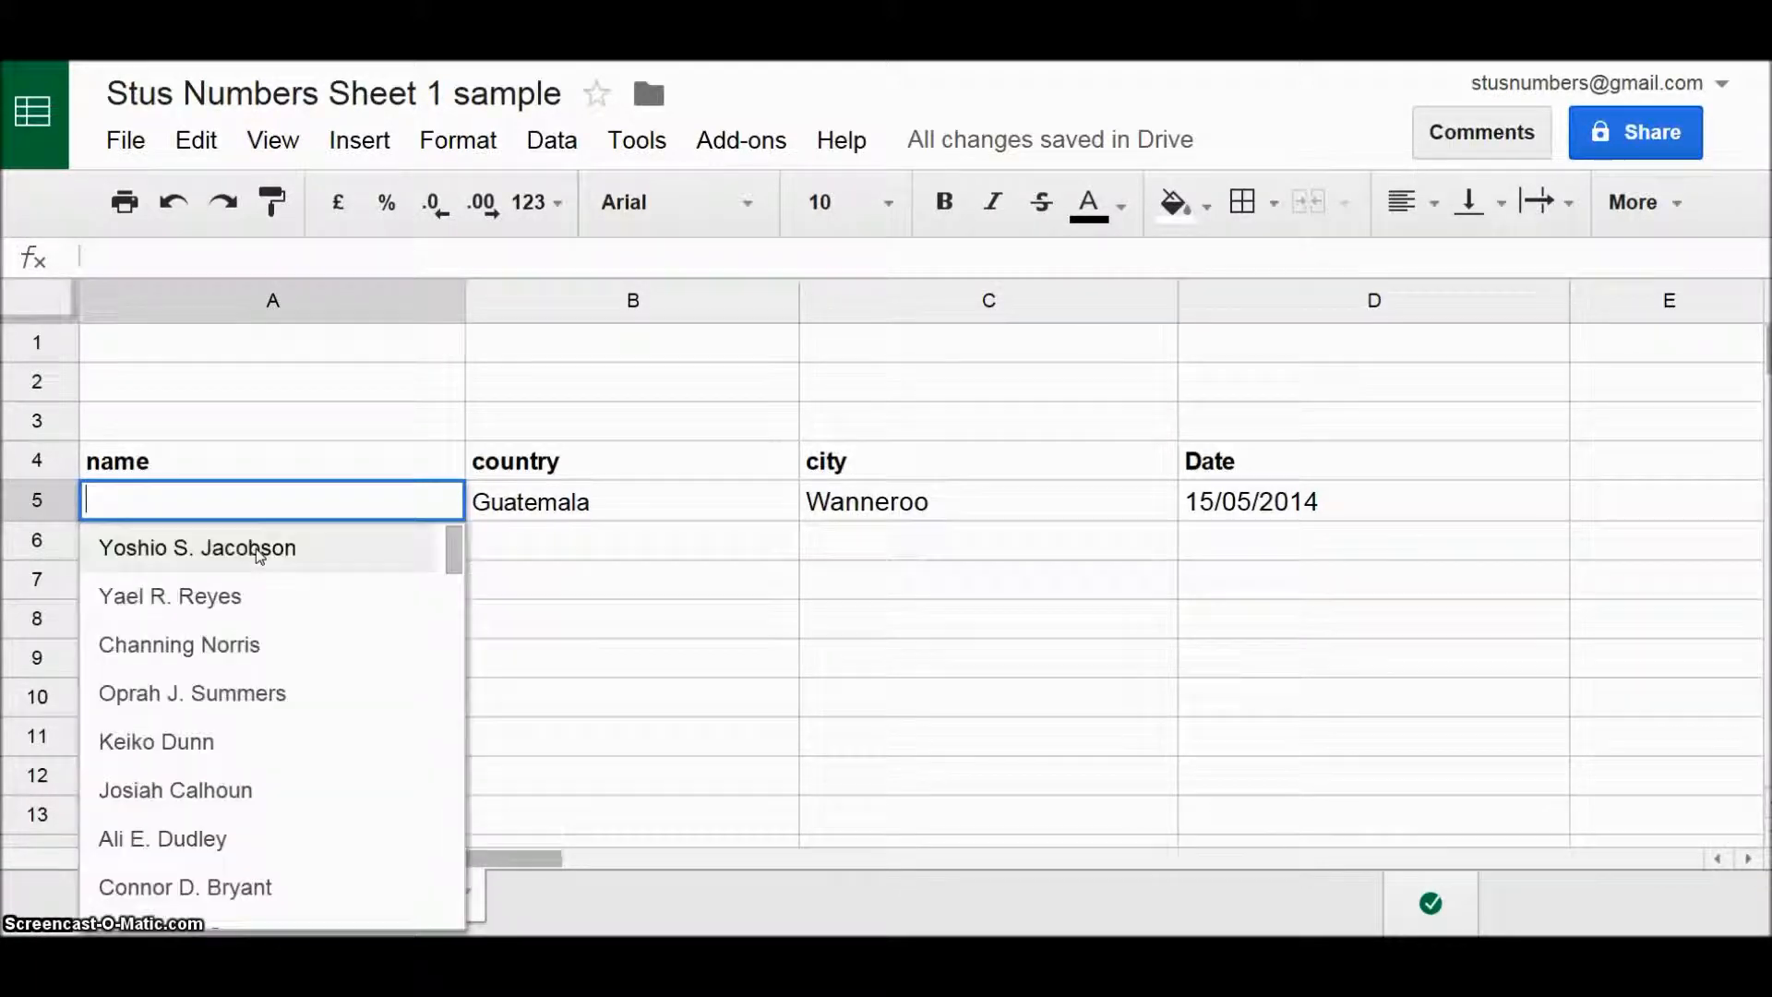
# - Filter A5's name list with "Mi" and choose the first matching name
pyautogui.write('Mi')
pyautogui.click(218, 558)
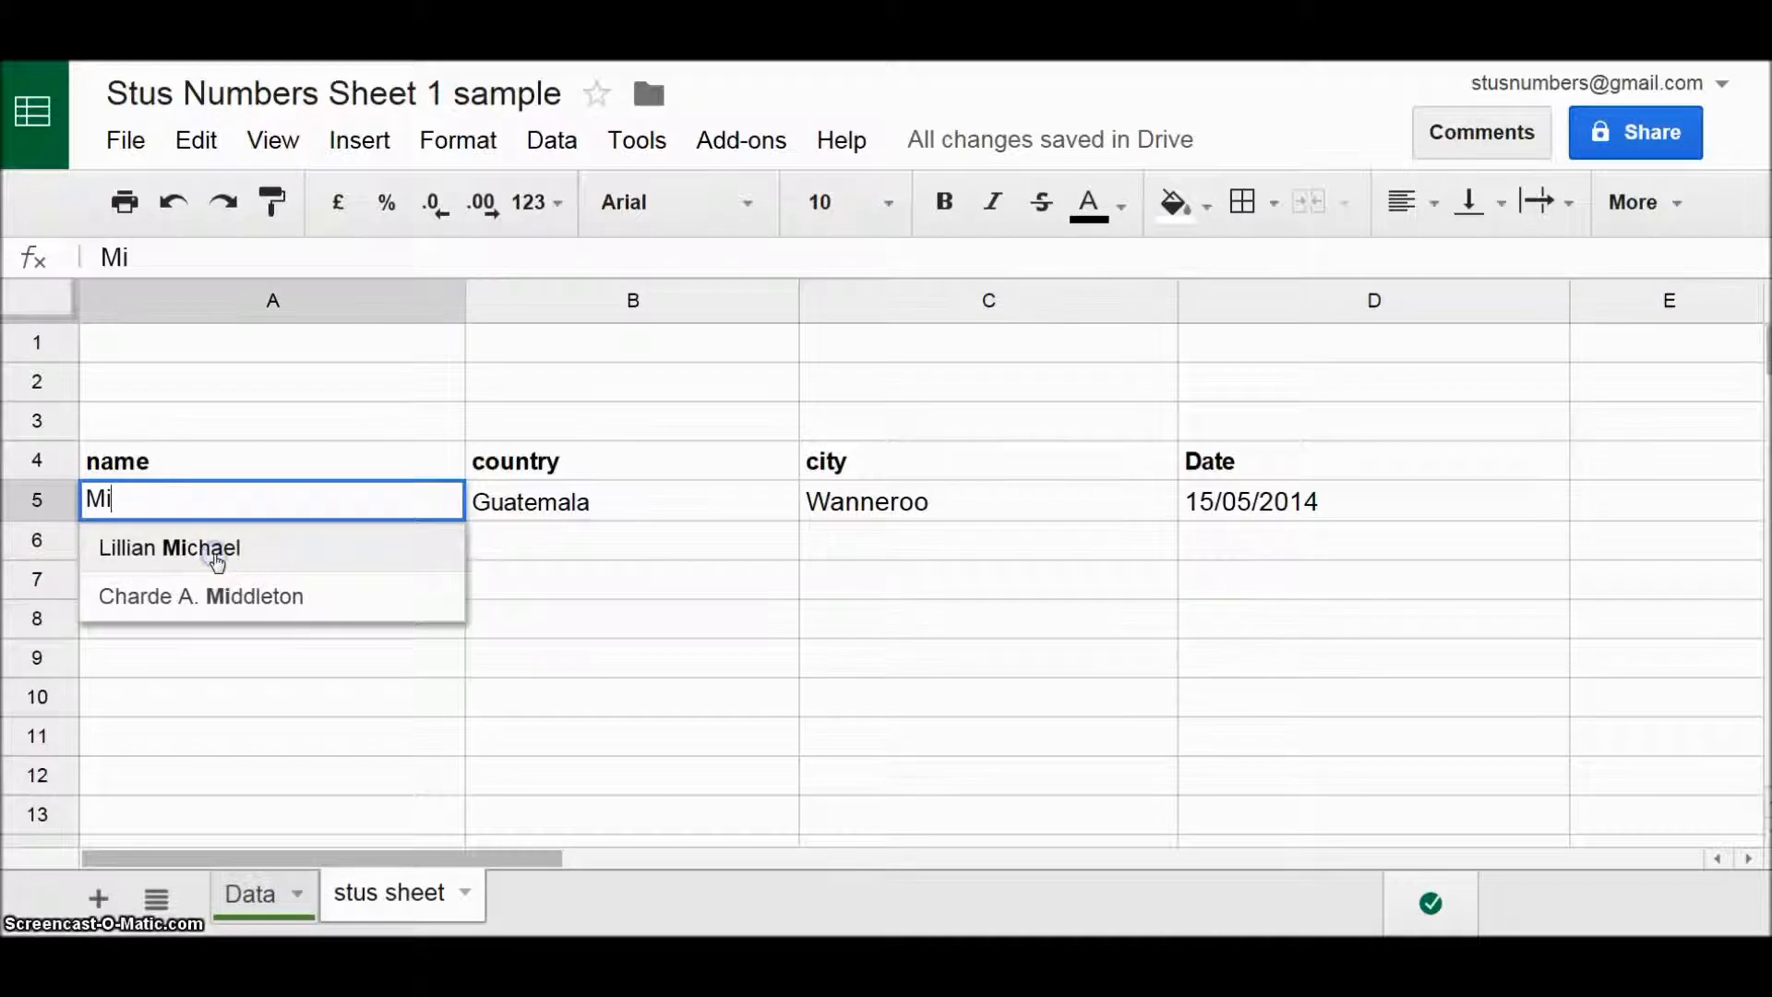
pyautogui.moveTo(218, 556); pyautogui.dragTo(1285, 495)
pyautogui.click(833, 750)
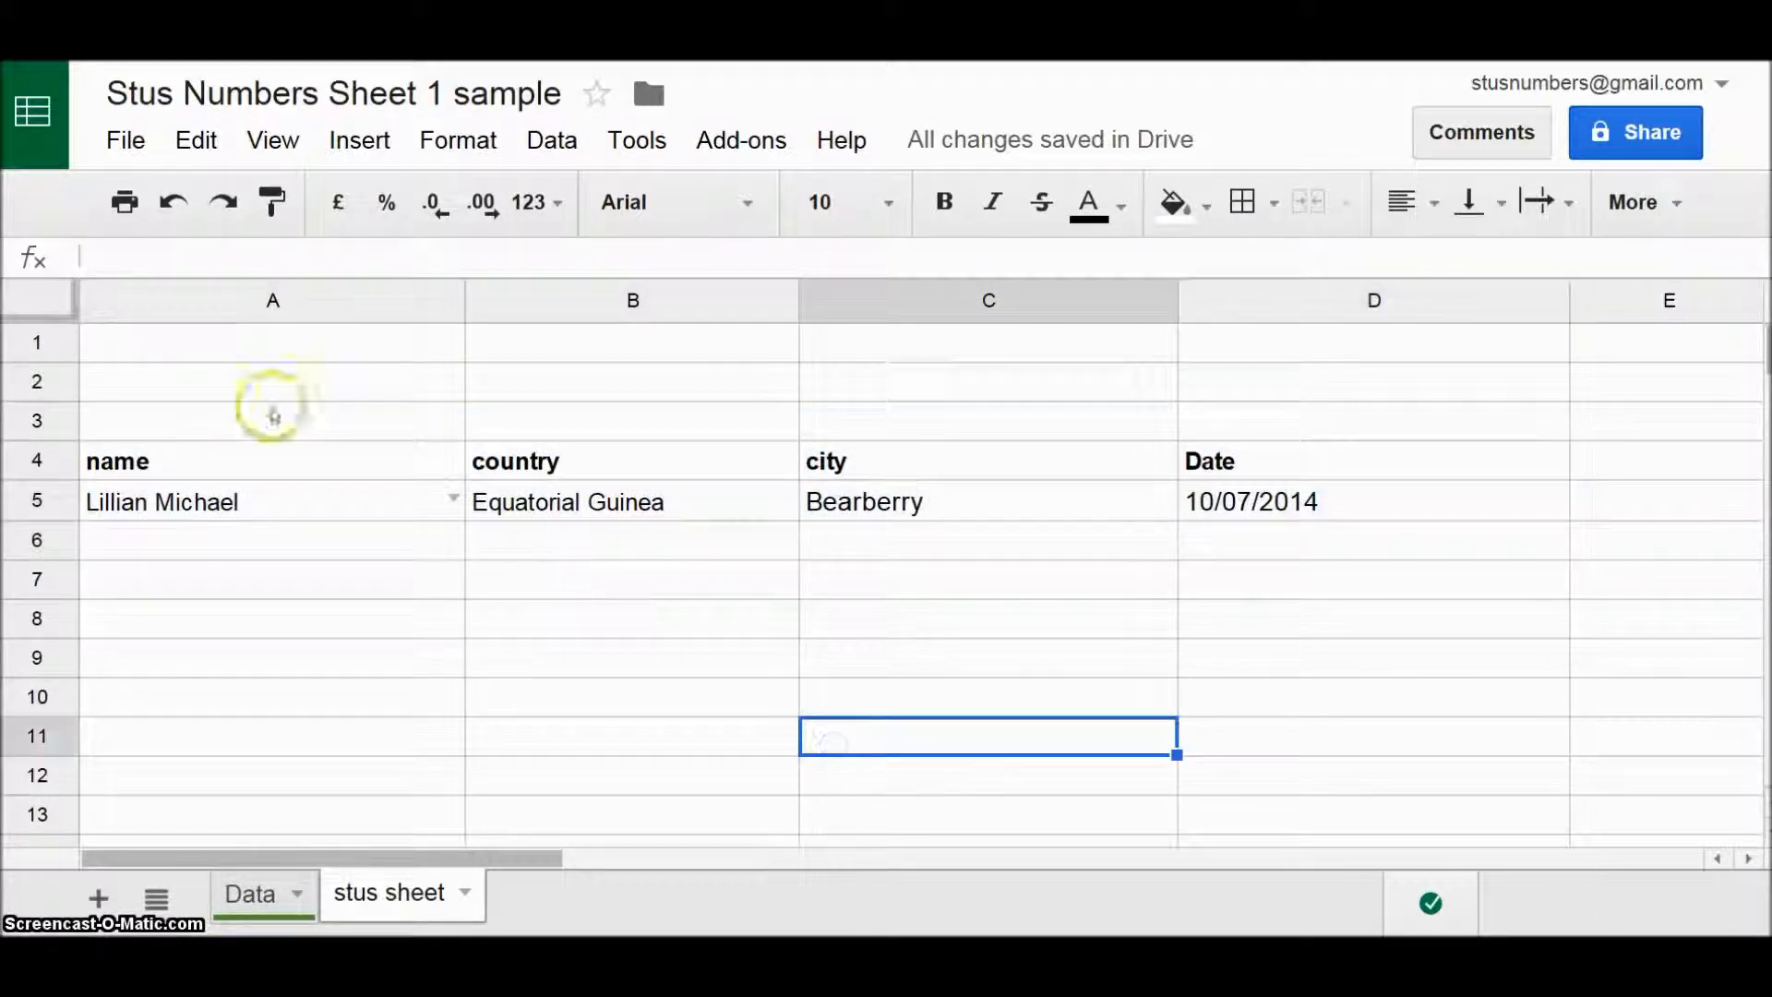
# - Check the country lookup formula in B5 and choose a name near the end of A5's drop-down list
pyautogui.click(676, 508)
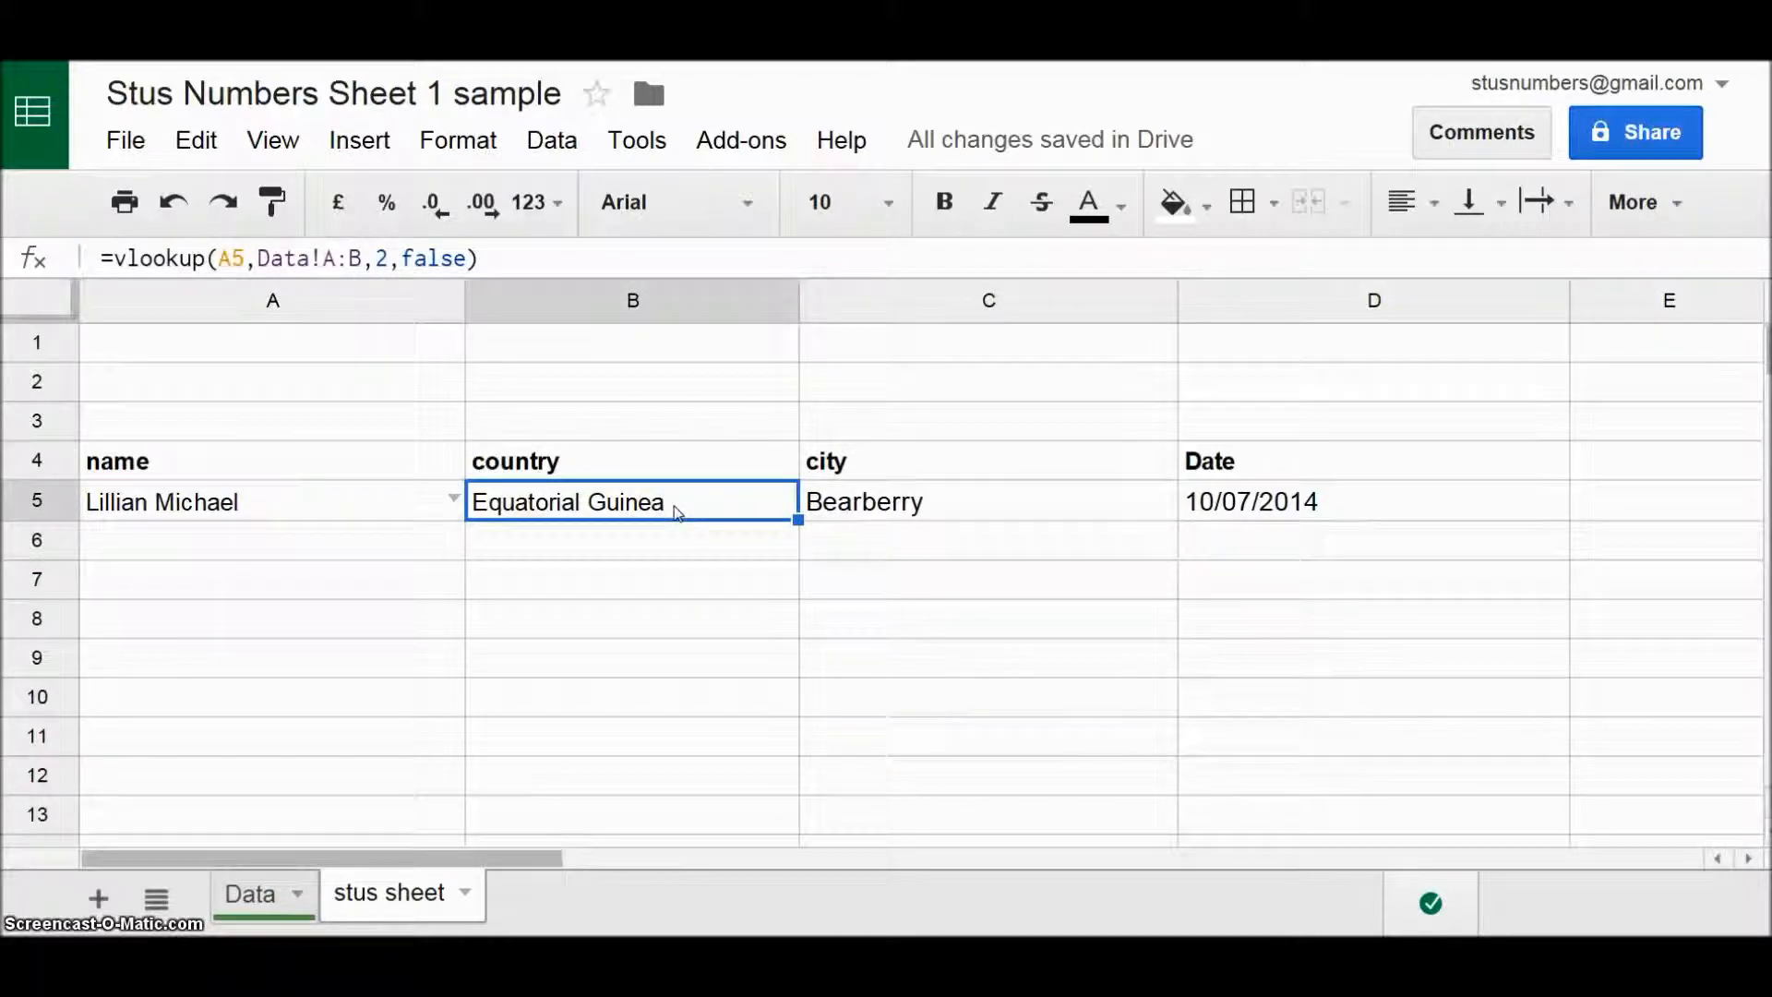
pyautogui.click(451, 499)
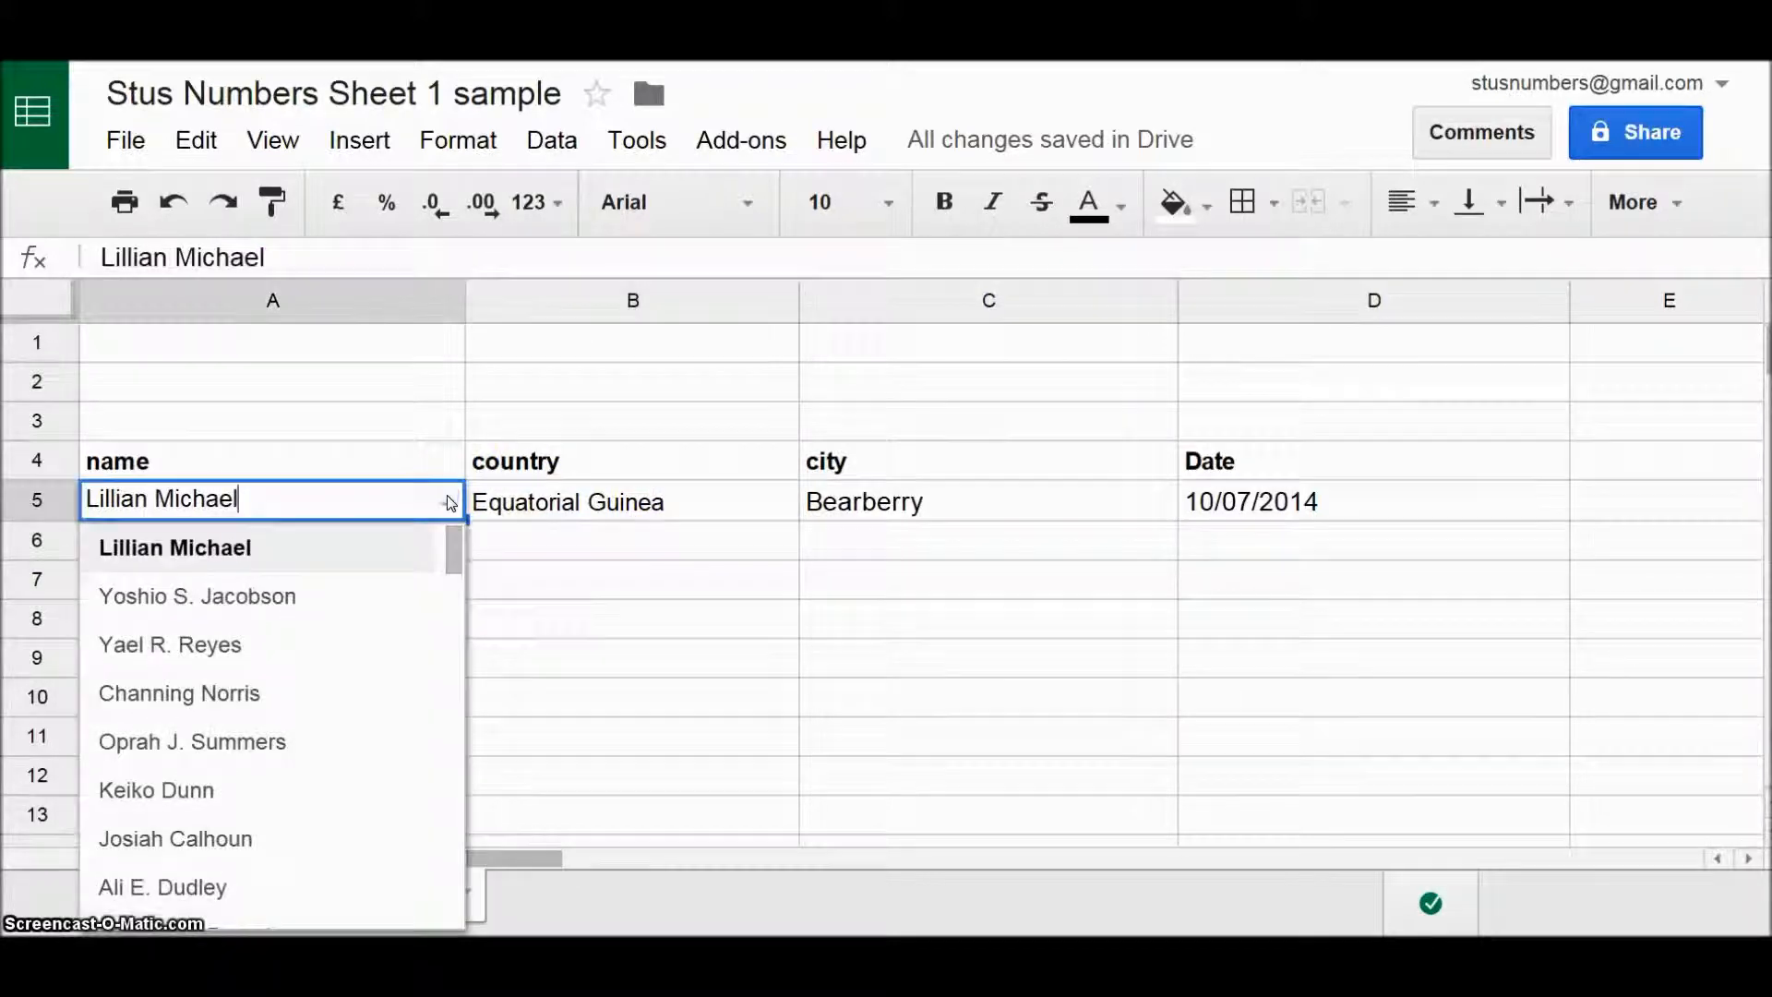
pyautogui.moveTo(456, 533); pyautogui.dragTo(468, 877)
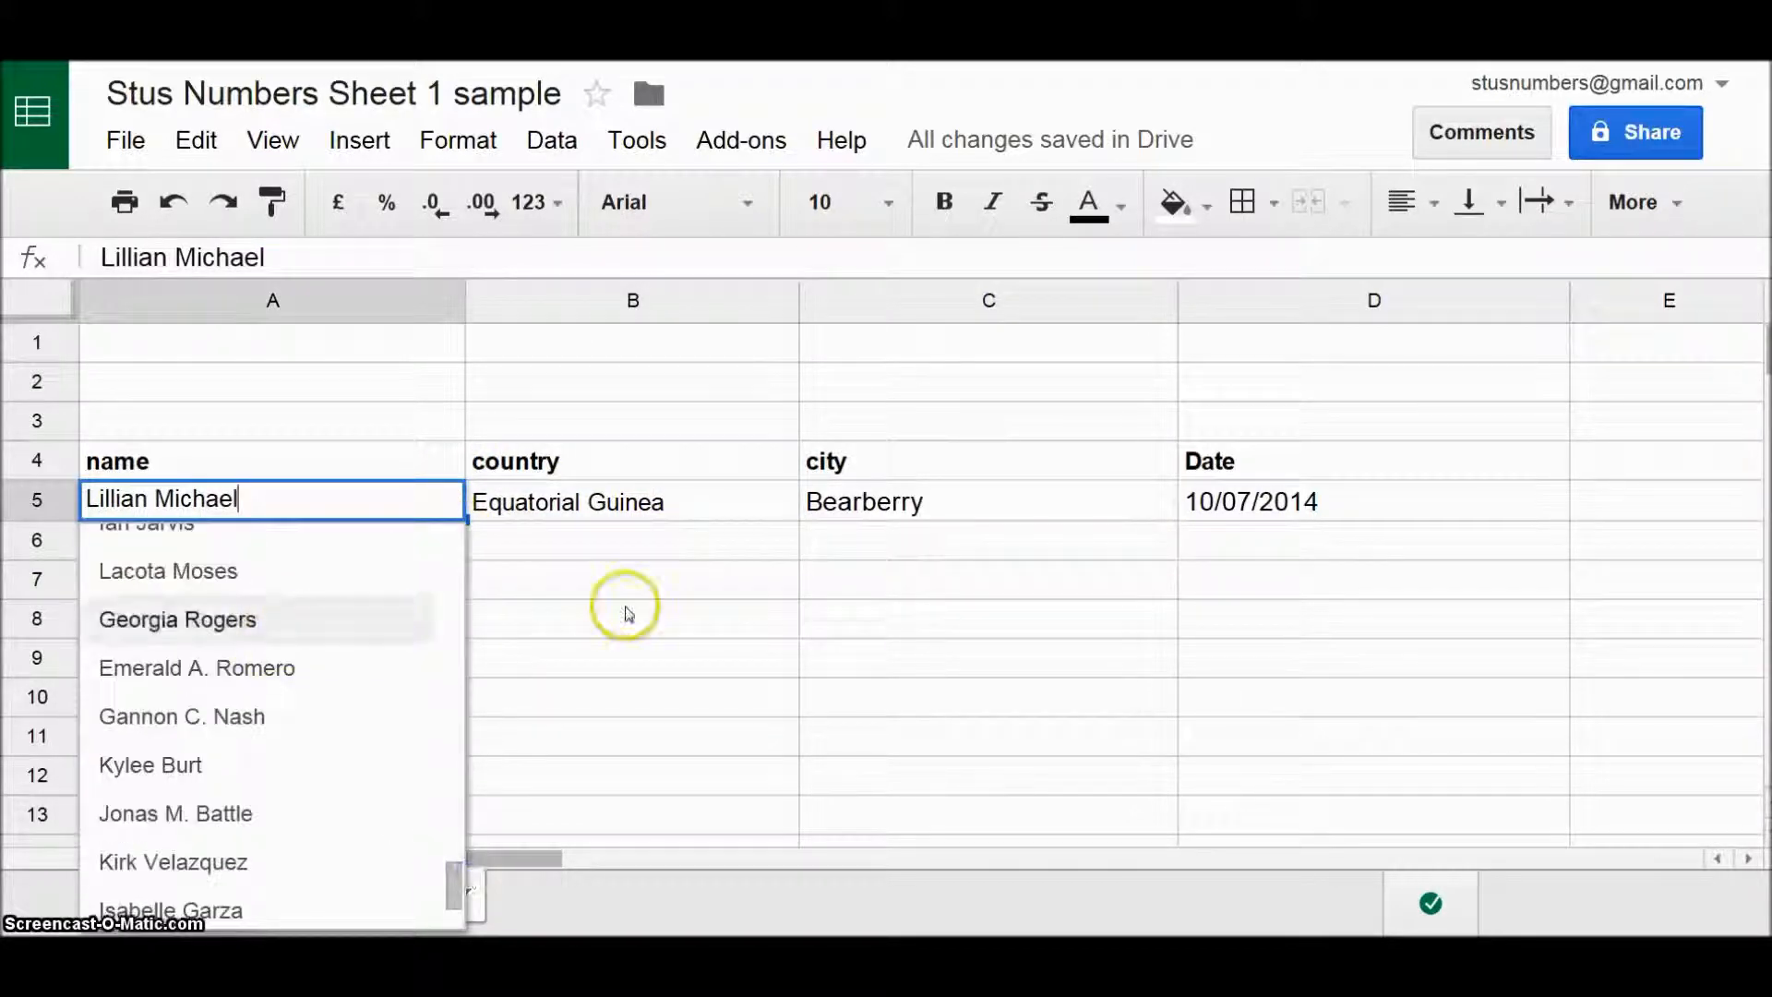
pyautogui.click(228, 626)
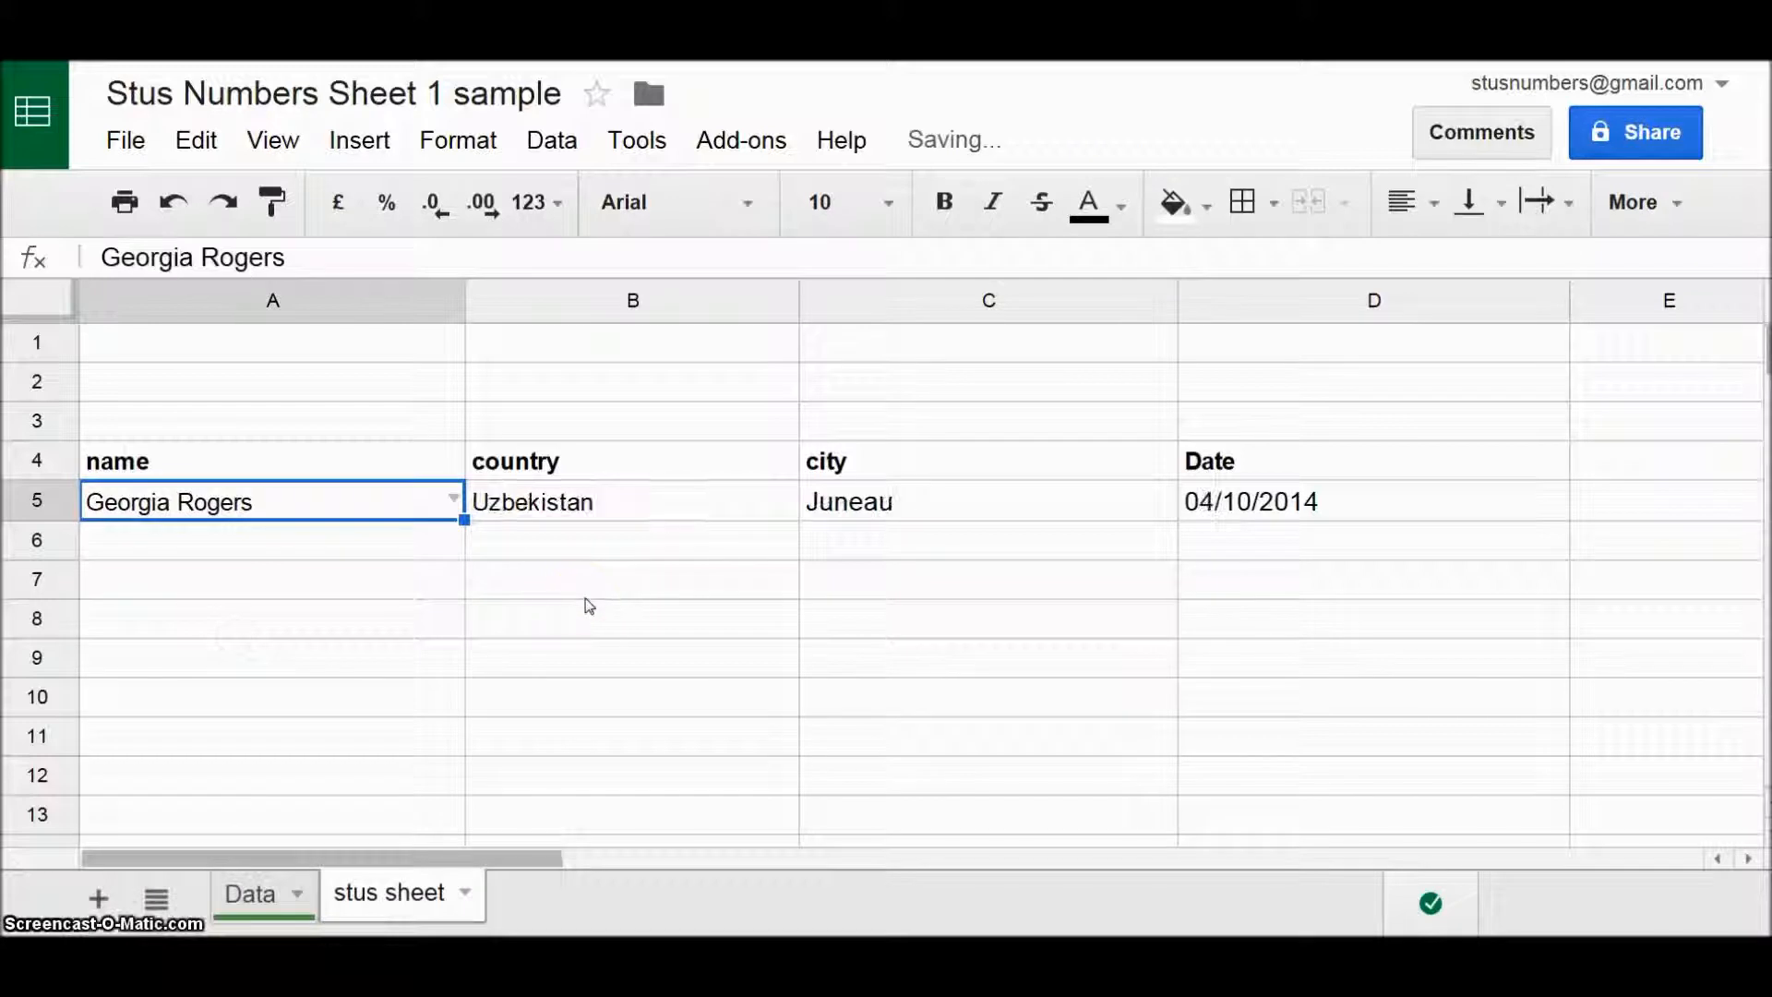